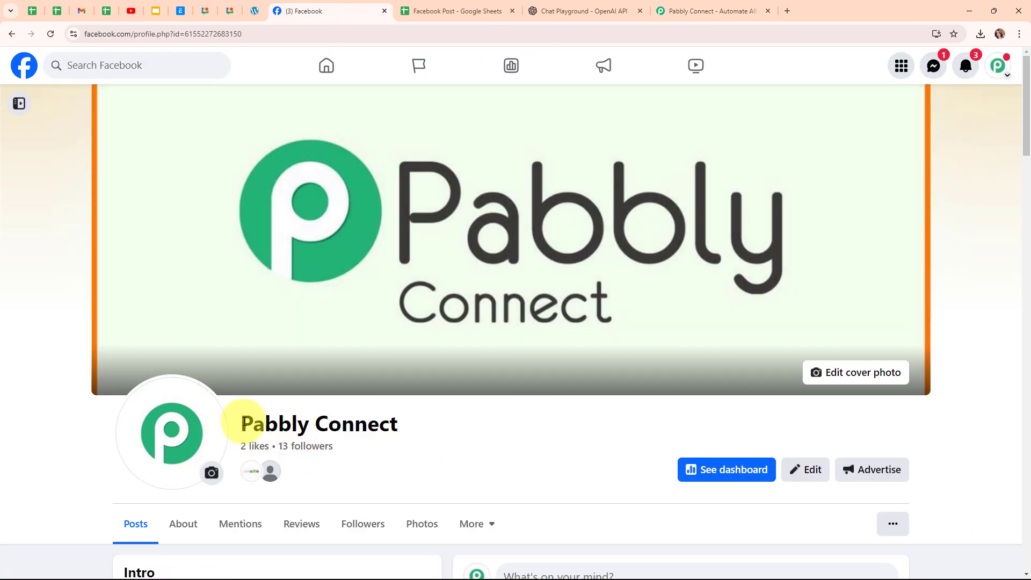
# Review the Pabbly Connect Facebook page, the Facebook Post spreadsheet in Google Sheets and the OpenAI chat playground.
pyautogui.moveTo(243, 424); pyautogui.dragTo(451, 424)
pyautogui.click(480, 421)
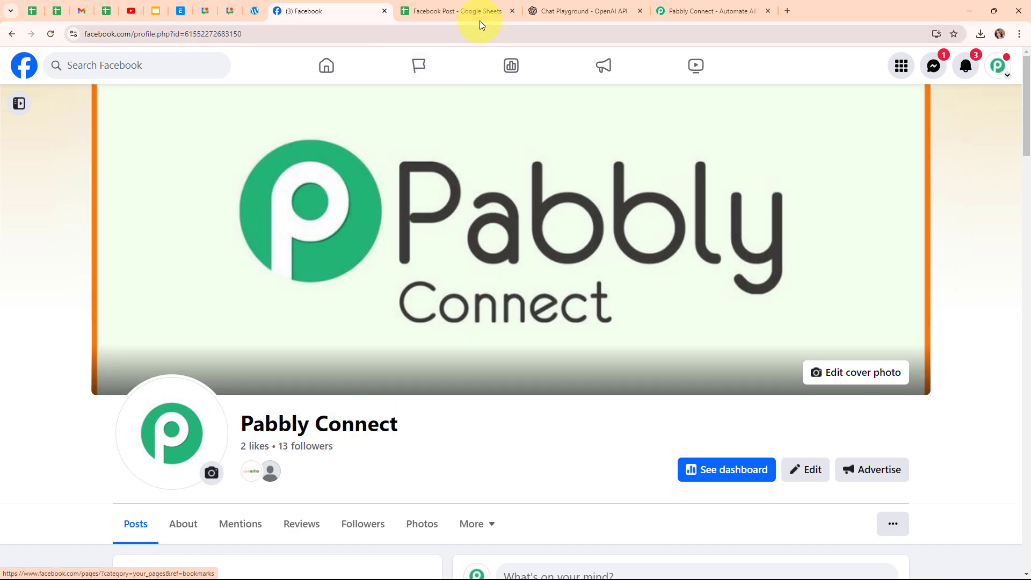
pyautogui.click(479, 21)
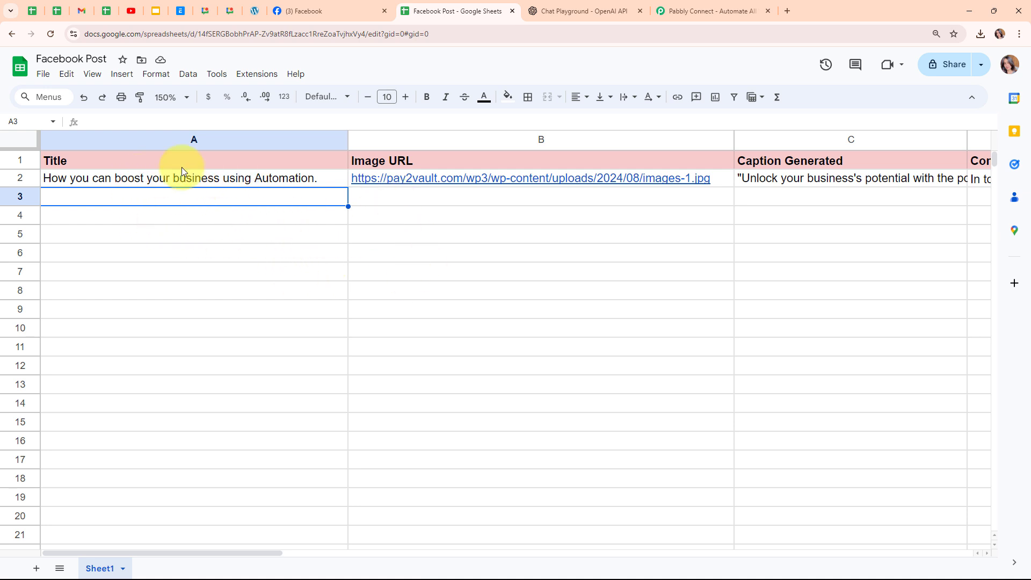
pyautogui.click(605, 20)
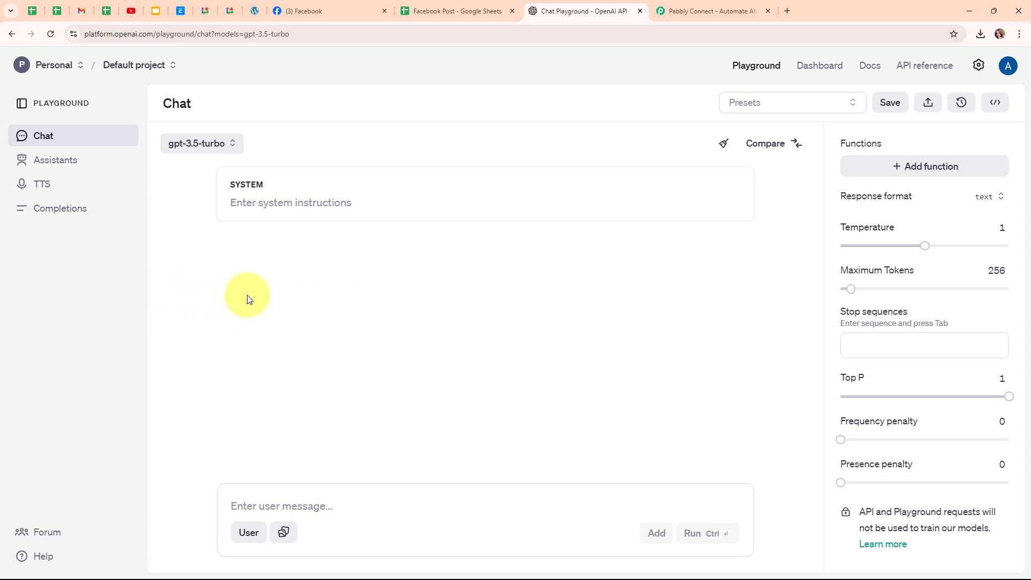
pyautogui.click(446, 9)
pyautogui.moveTo(264, 554); pyautogui.dragTo(208, 540)
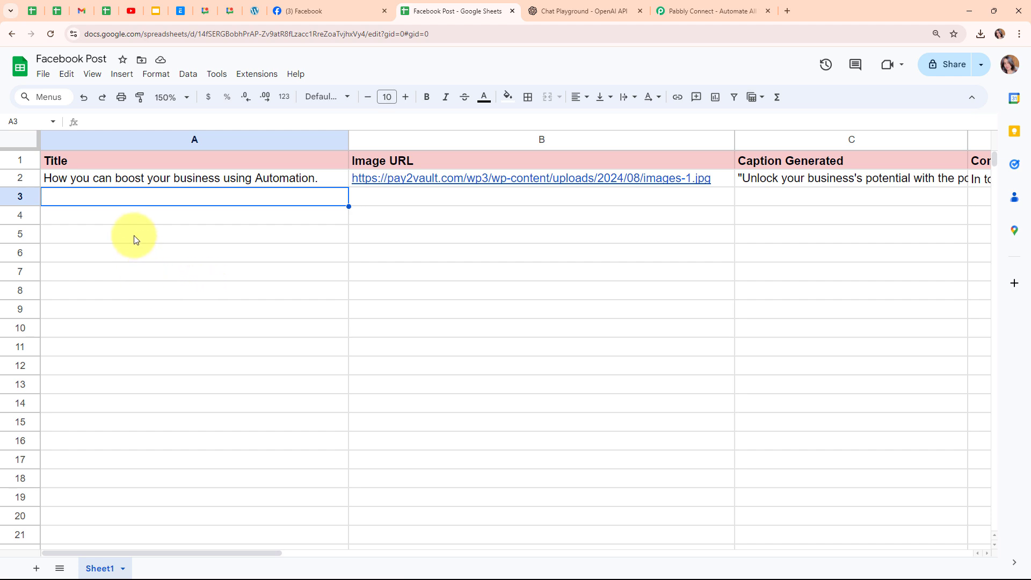
# Switch to the Pabbly website, sign in to the existing account and access the Pabbly Connect app.
pyautogui.click(766, 7)
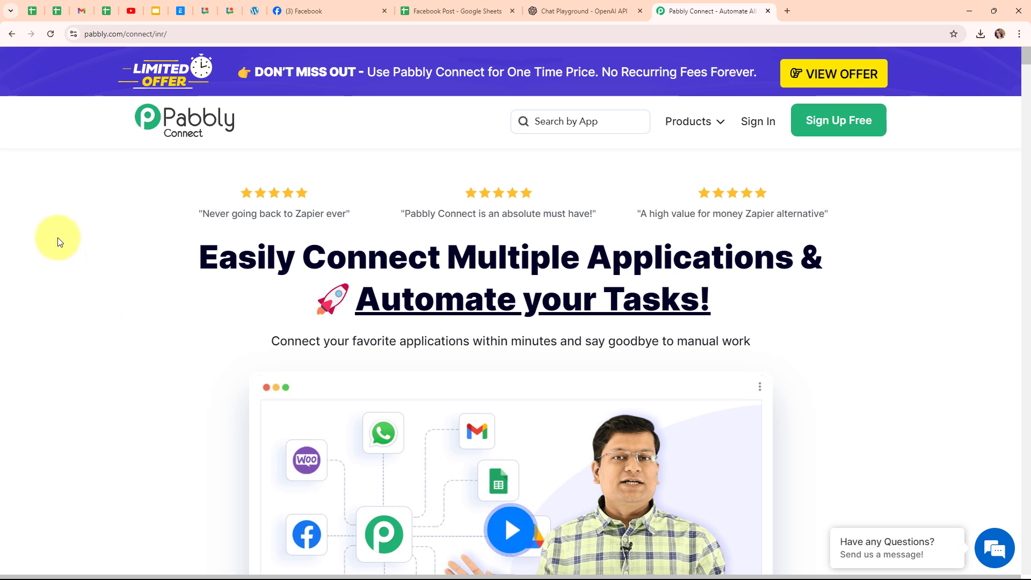
pyautogui.click(215, 32)
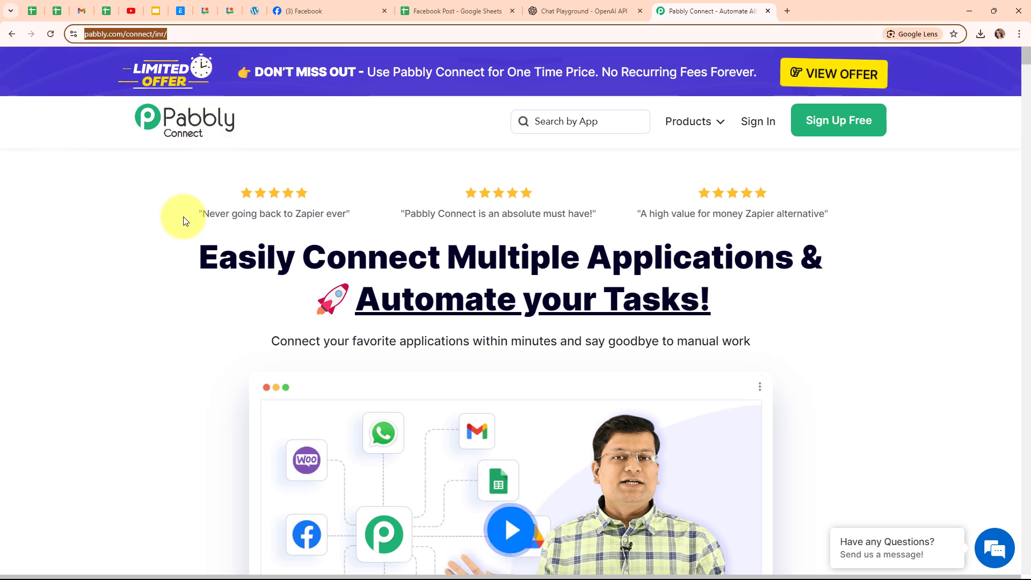
pyautogui.click(131, 228)
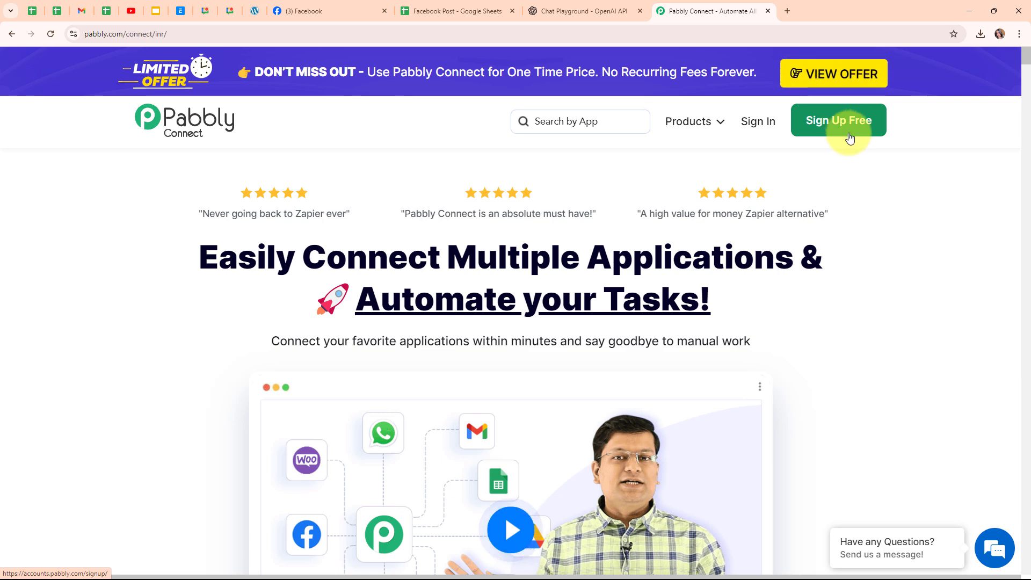
pyautogui.click(758, 122)
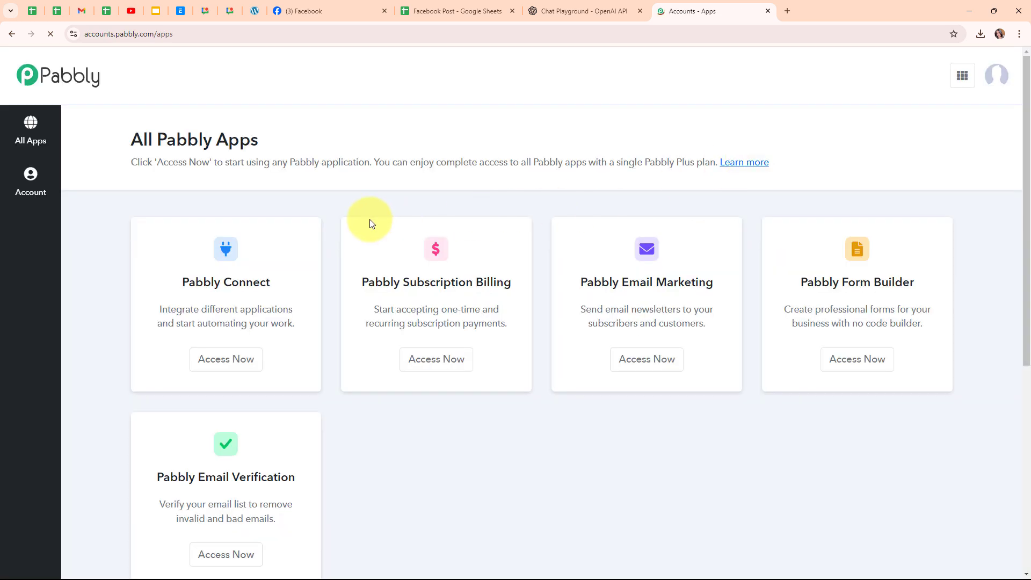
pyautogui.moveTo(133, 139); pyautogui.dragTo(415, 134)
pyautogui.click(415, 135)
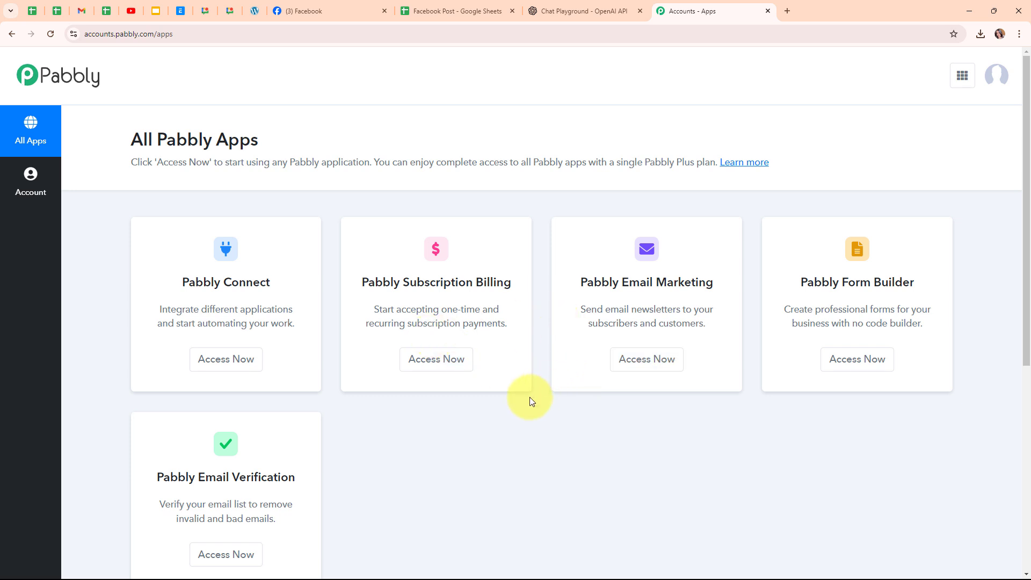
pyautogui.click(209, 372)
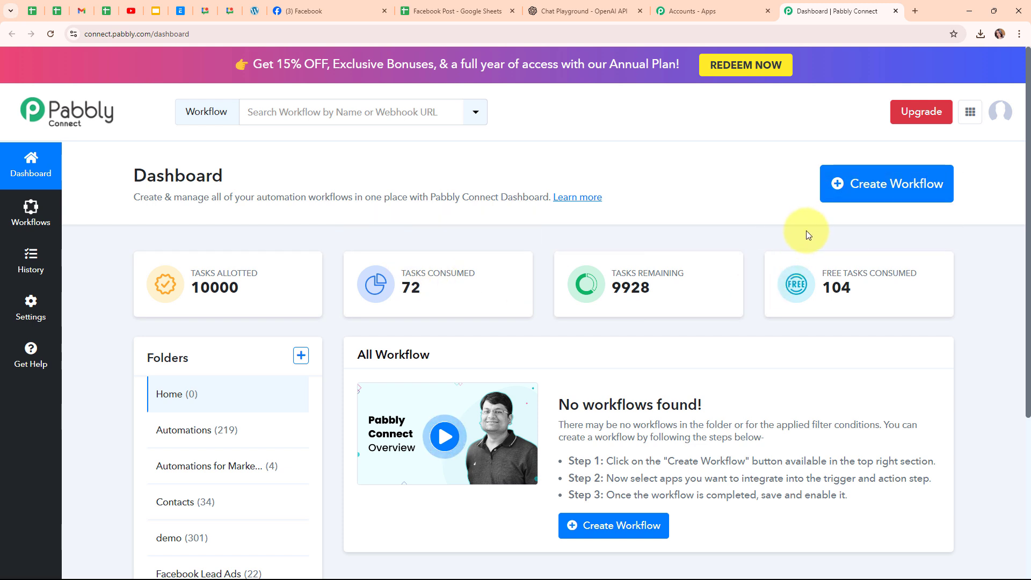
# Start a new workflow named "Run Multiple Prompts to Create Facebook Posts using ChatGPT" in the Automations folder.
pyautogui.click(889, 205)
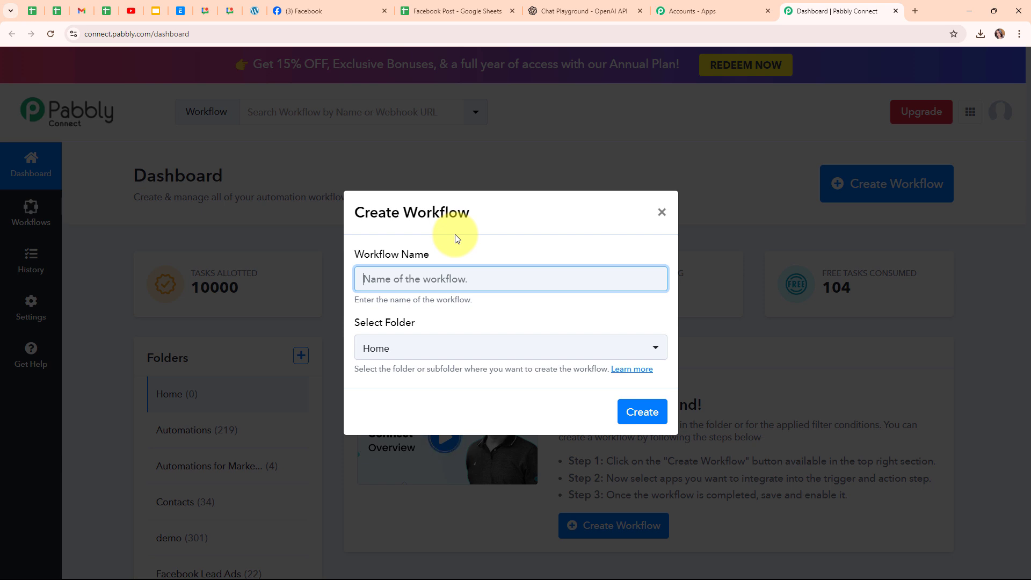
pyautogui.write('Run Multiple Prompts to Create Facebook Posts using ChatGPT')
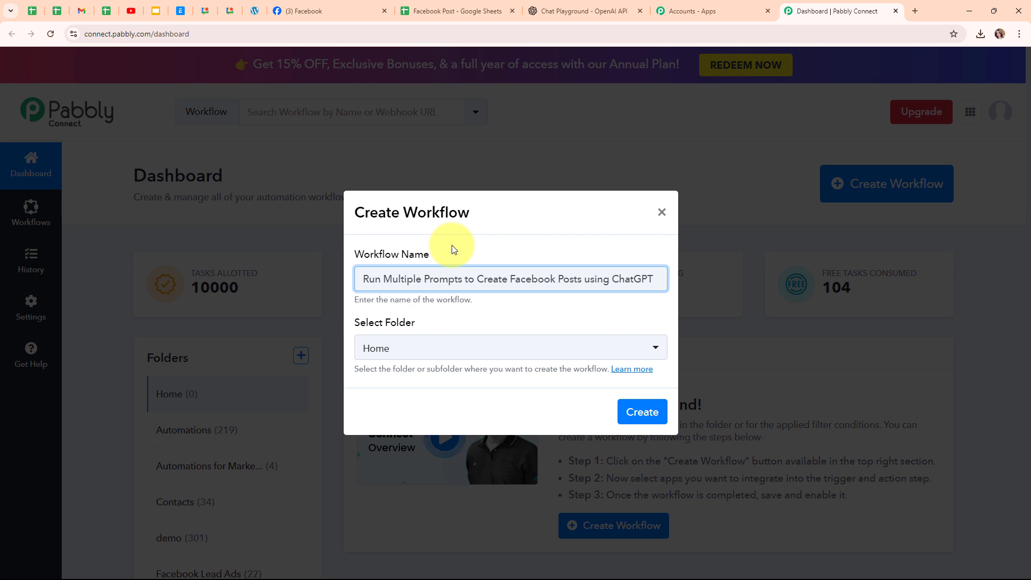
pyautogui.click(469, 352)
pyautogui.click(460, 163)
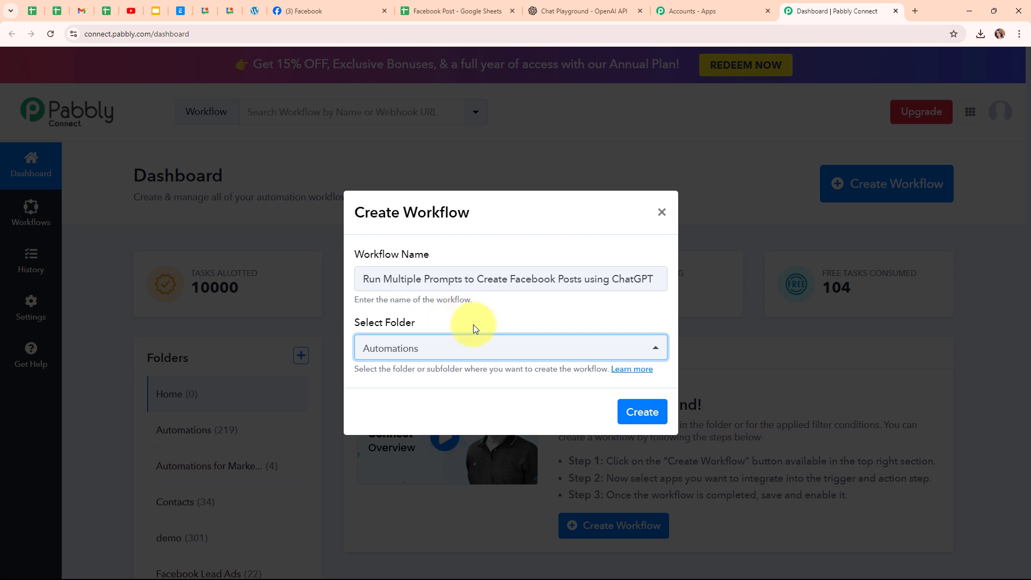
# Read the Pabbly forum page that explains workflow folders, then return to the workflow setup.
pyautogui.click(644, 371)
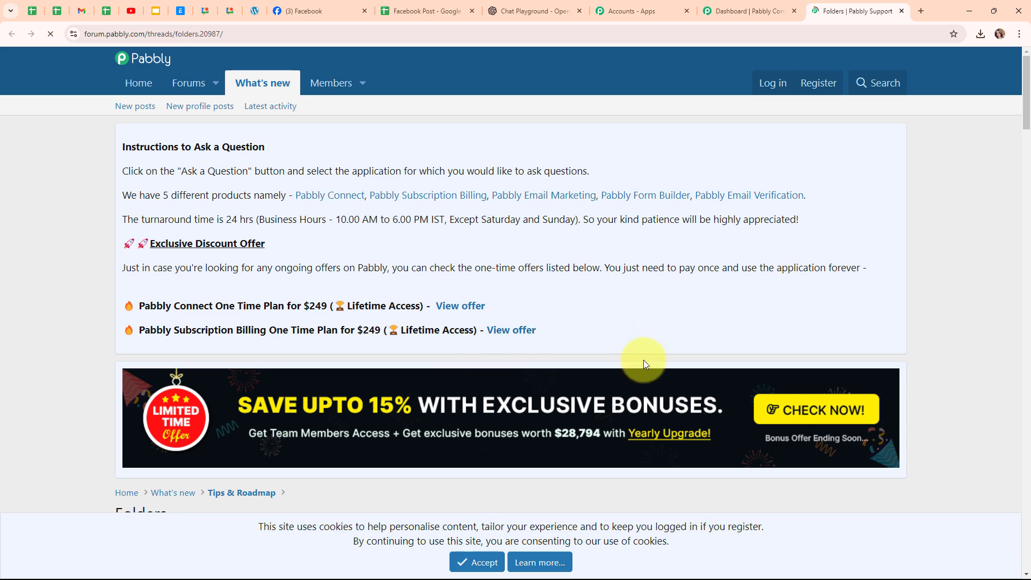
pyautogui.scroll(-1, 579, 478)
pyautogui.scroll(-9, 579, 475)
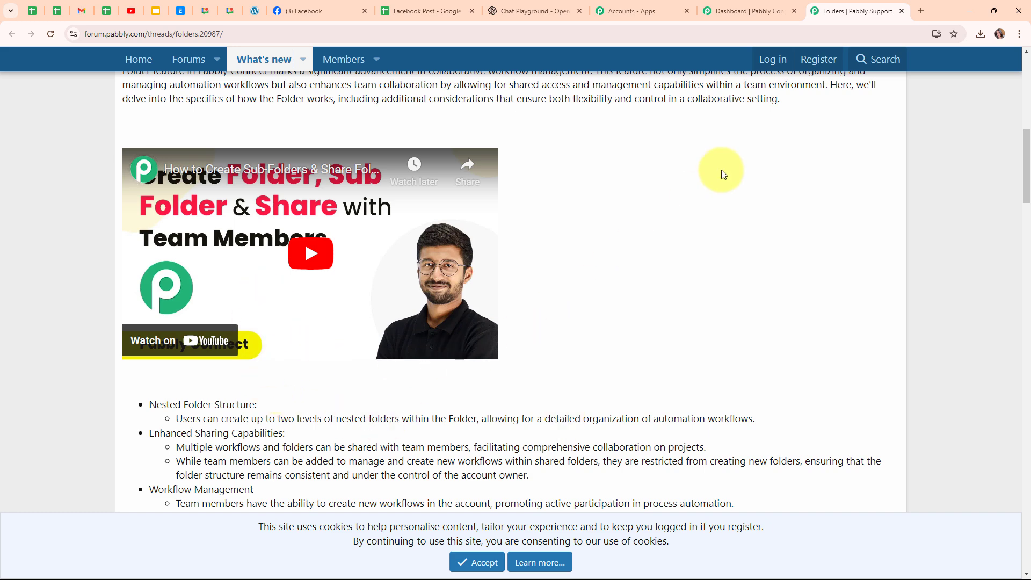
pyautogui.click(903, 11)
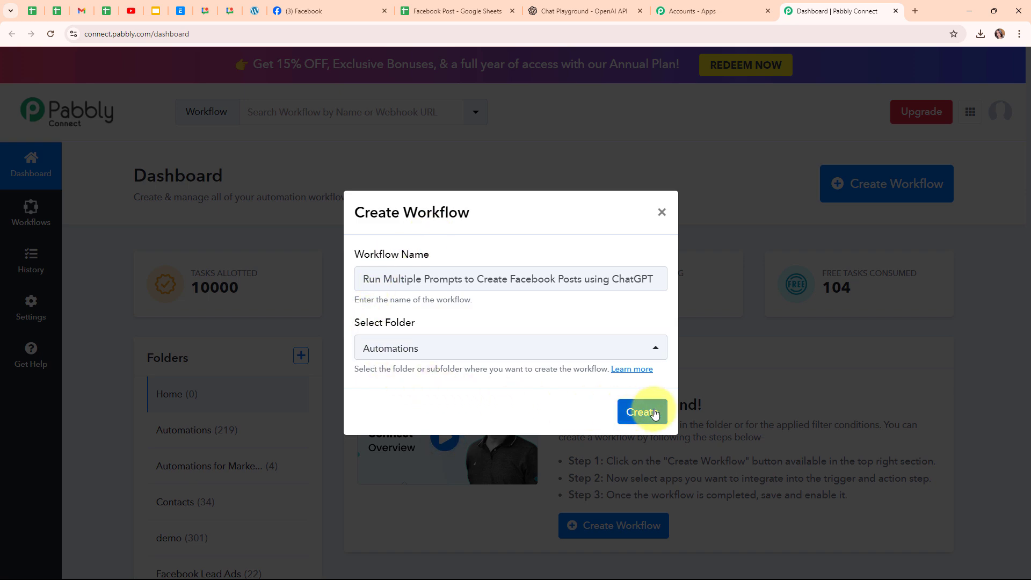
# Create the workflow and collapse its trigger step to review the trigger and action layout.
pyautogui.click(654, 414)
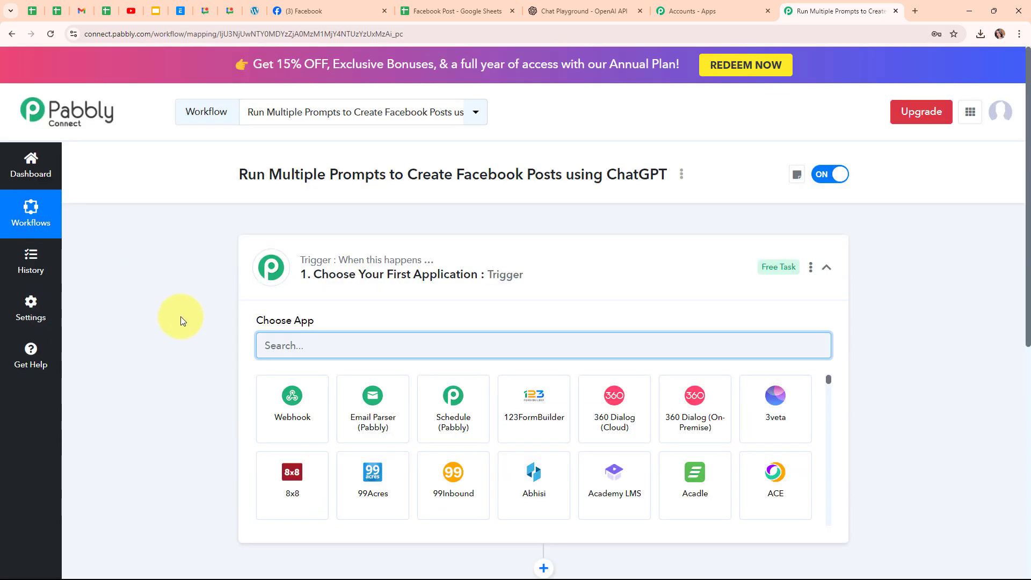
pyautogui.click(827, 267)
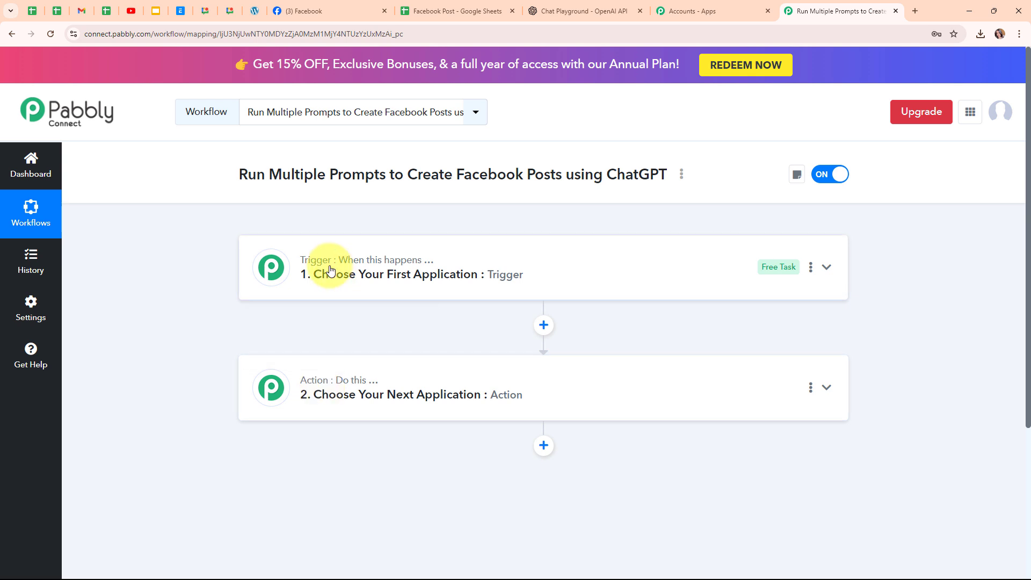
pyautogui.moveTo(299, 379)
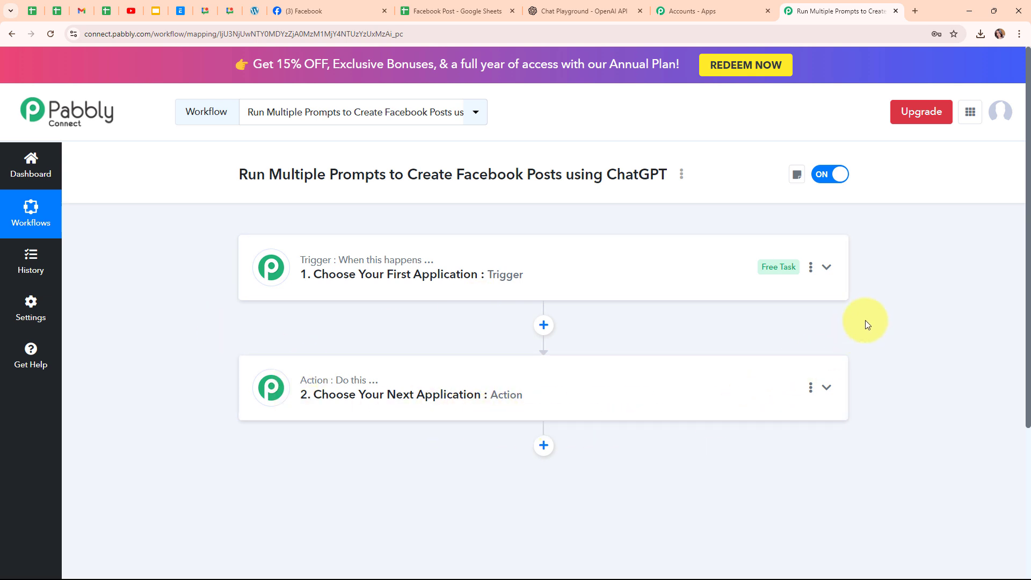
# Set the workflow's trigger app to Google Sheets and its trigger event to New or Updated Spreadsheet Row.
pyautogui.click(836, 274)
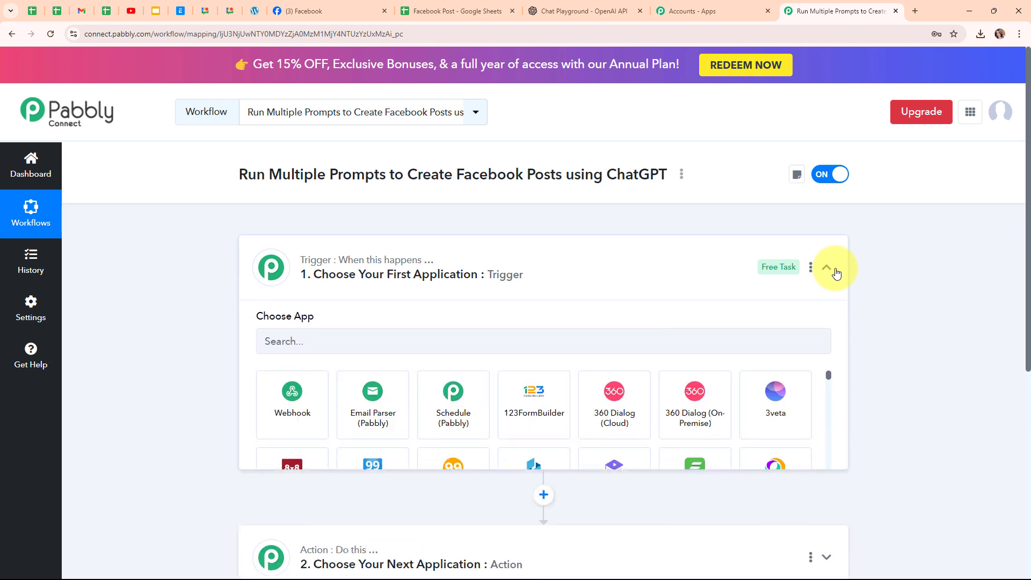
pyautogui.click(378, 337)
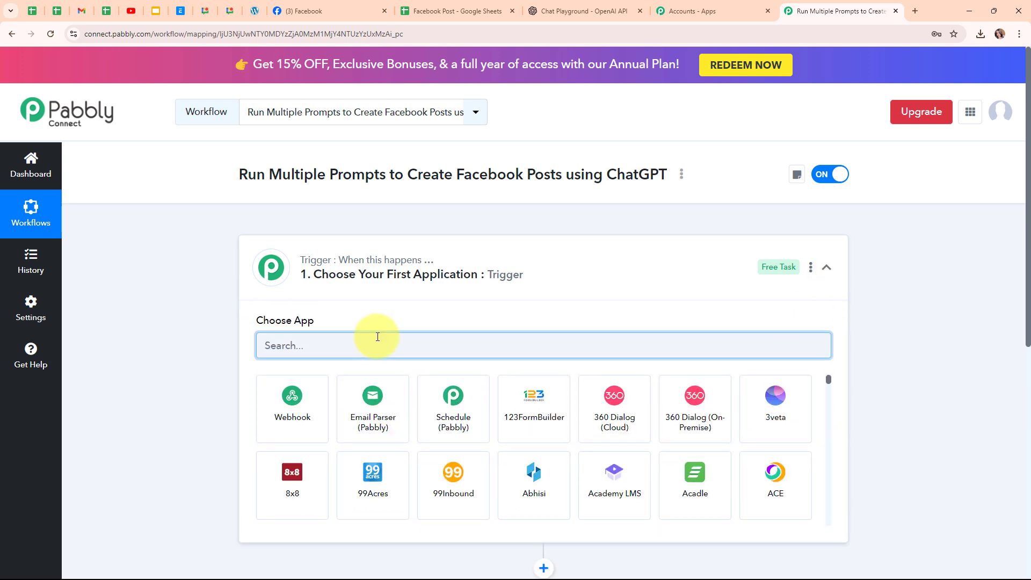
pyautogui.write('goo')
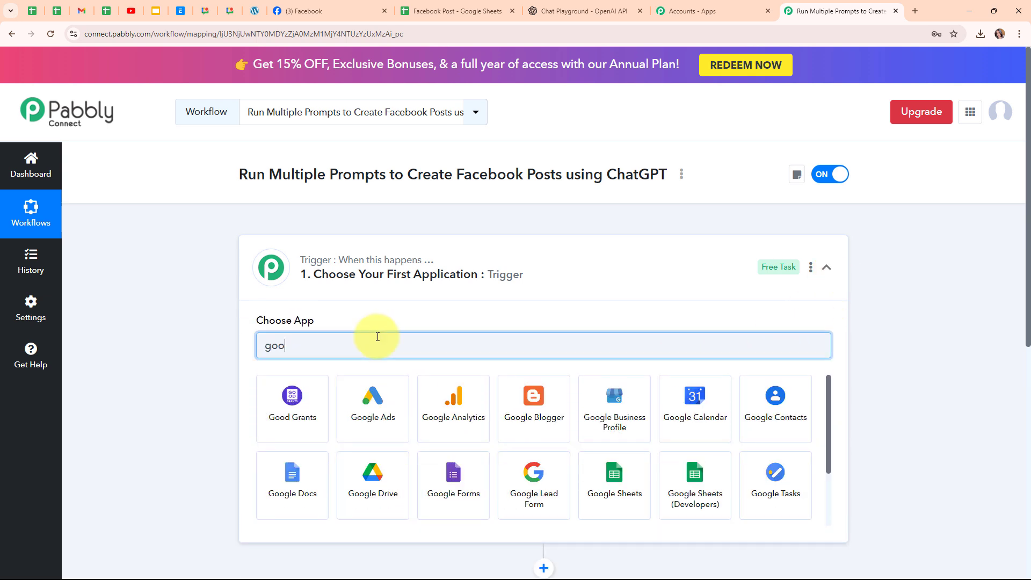
pyautogui.write('gl')
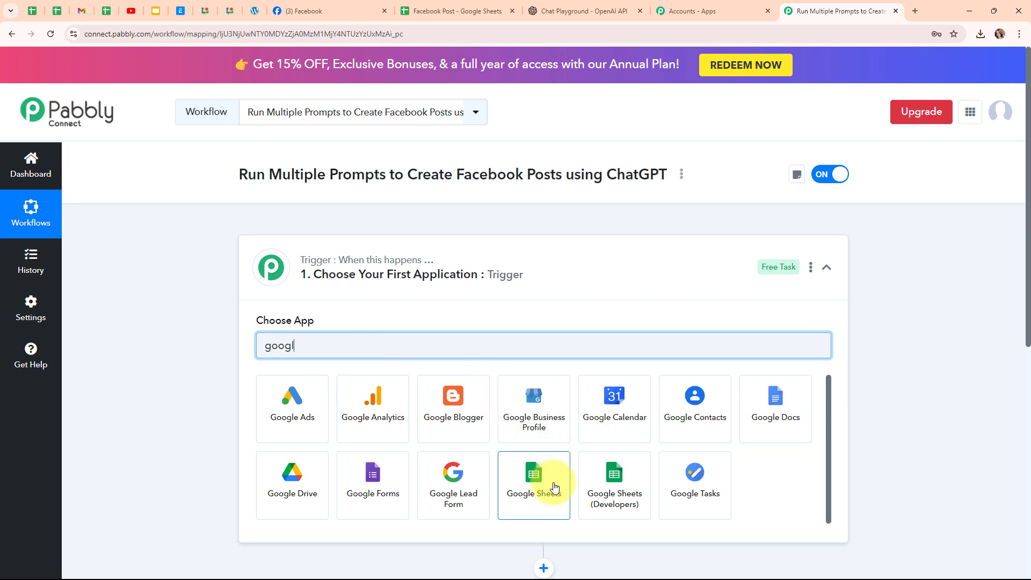
pyautogui.click(555, 488)
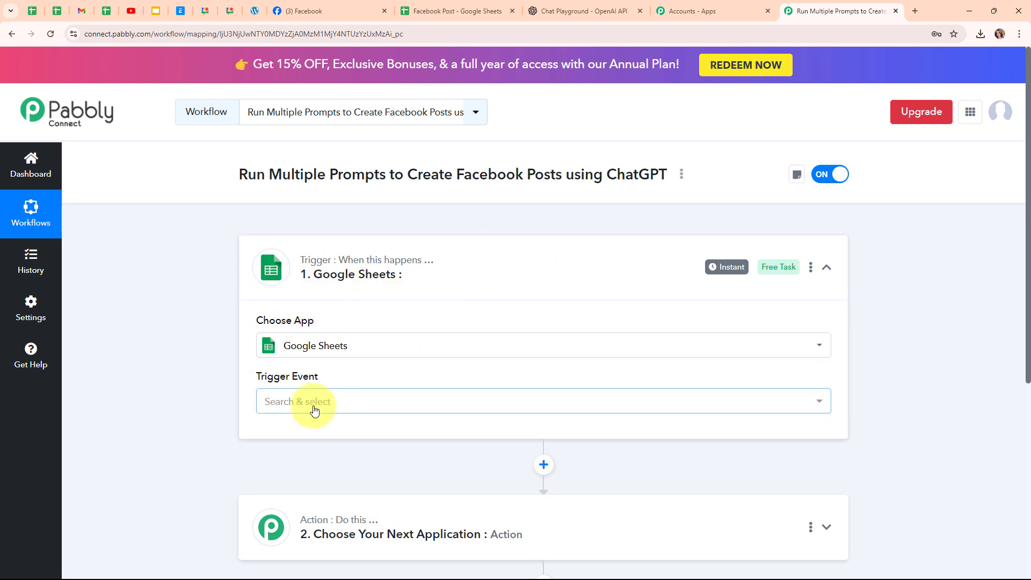
pyautogui.click(345, 410)
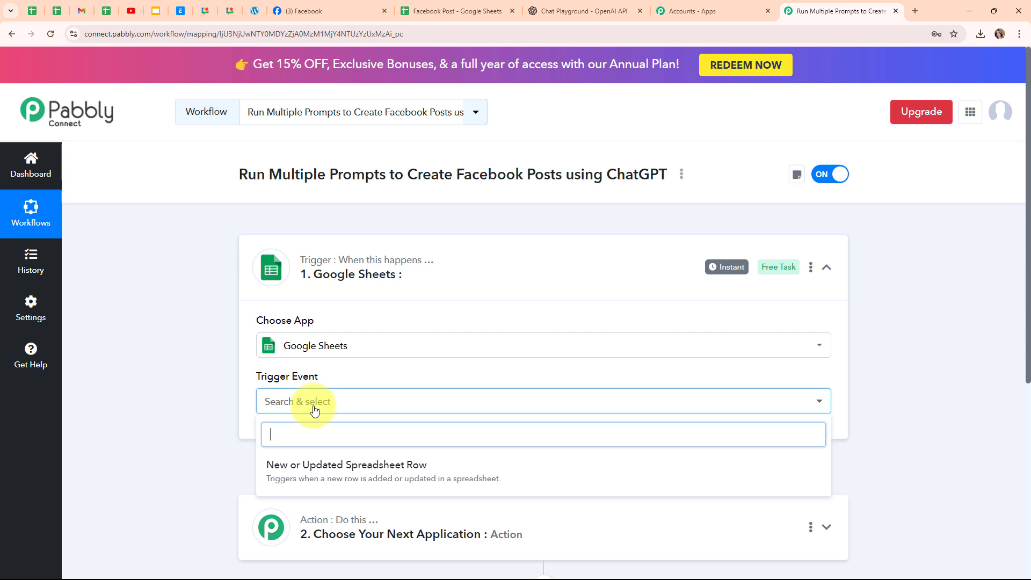
pyautogui.click(331, 471)
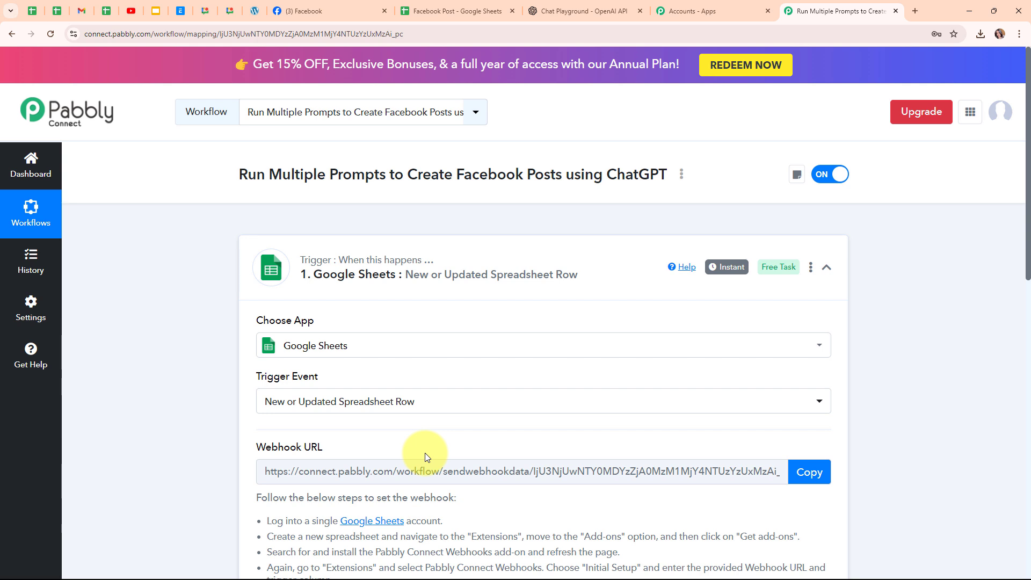
# Review the webhook setup instructions for the Google Sheets trigger and copy its webhook URL.
pyautogui.scroll(-4, 669, 427)
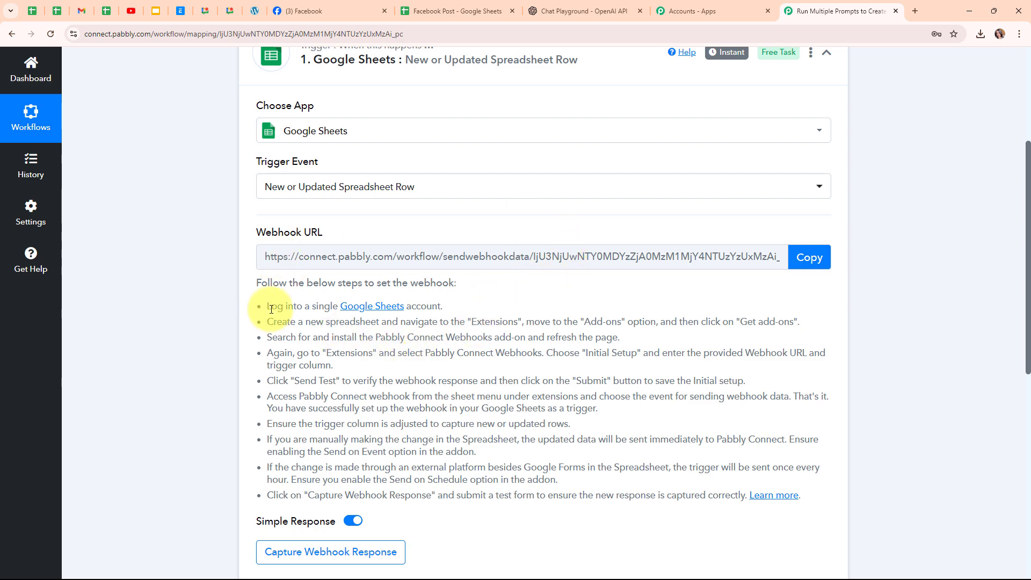
pyautogui.moveTo(271, 307); pyautogui.dragTo(640, 524)
pyautogui.click(639, 525)
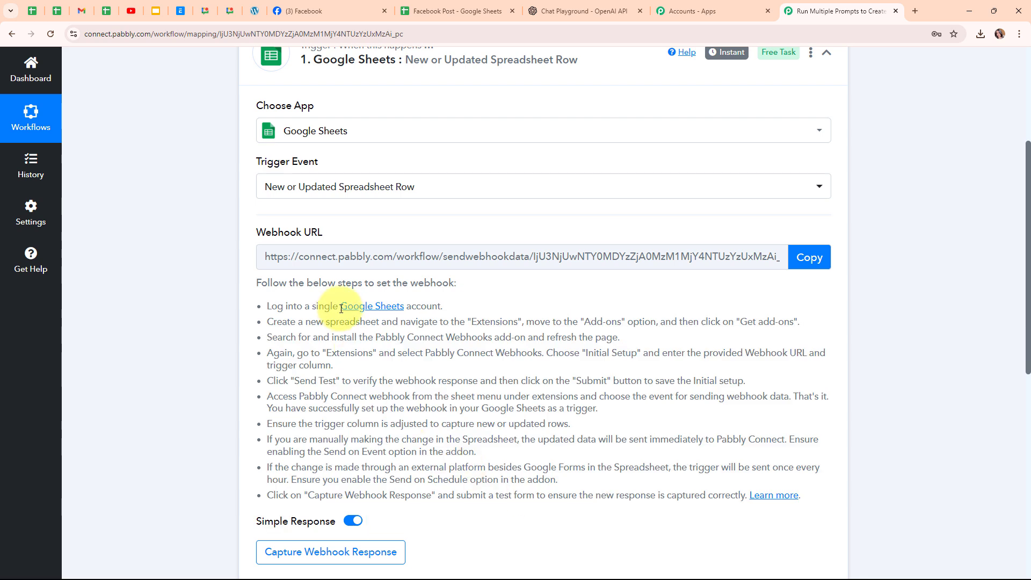
pyautogui.click(817, 263)
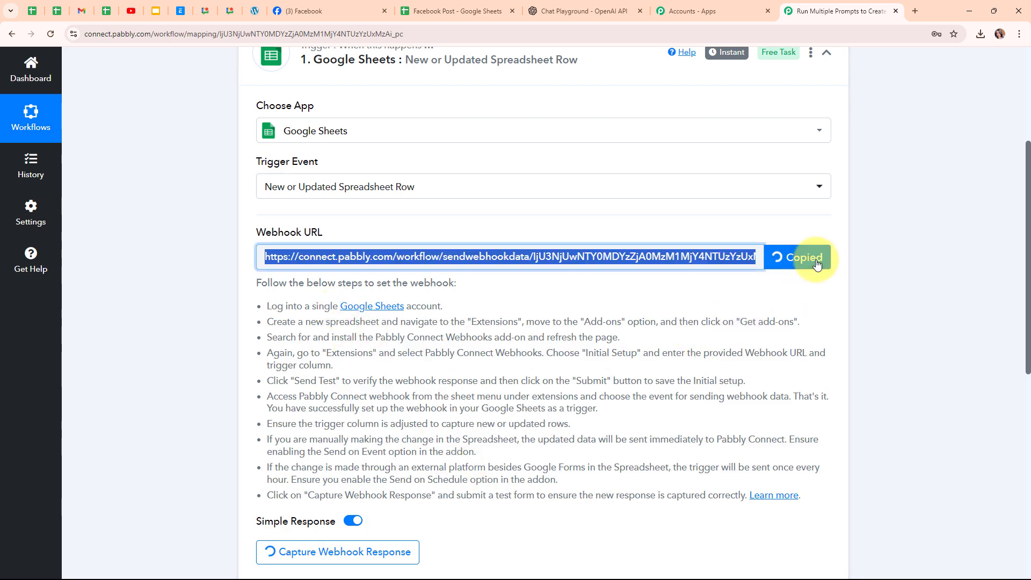
# Switch to the Facebook Post spreadsheet in Google Sheets and search the add-ons marketplace for Pabbly Connect Webhooks.
pyautogui.click(451, 11)
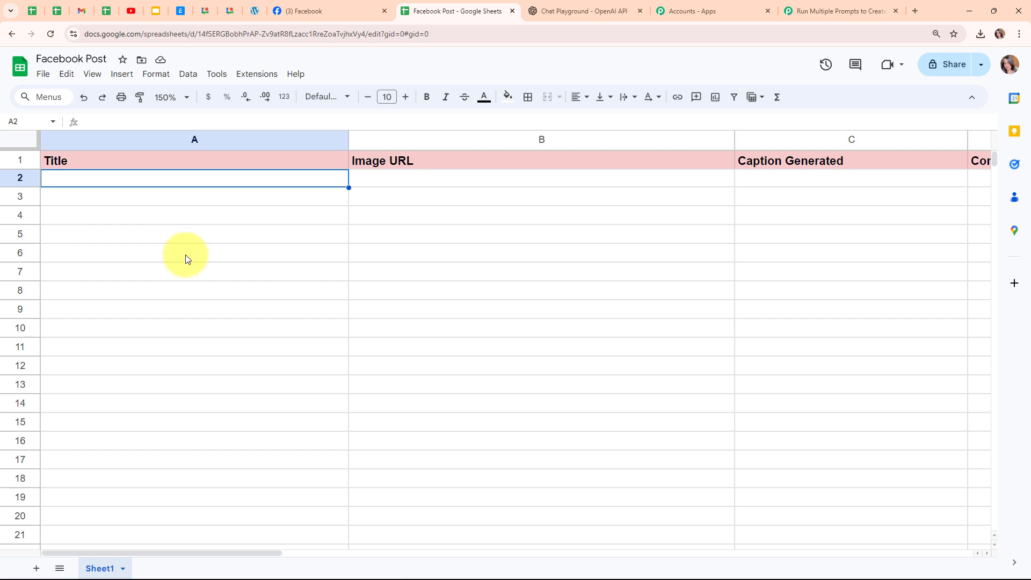
pyautogui.click(257, 79)
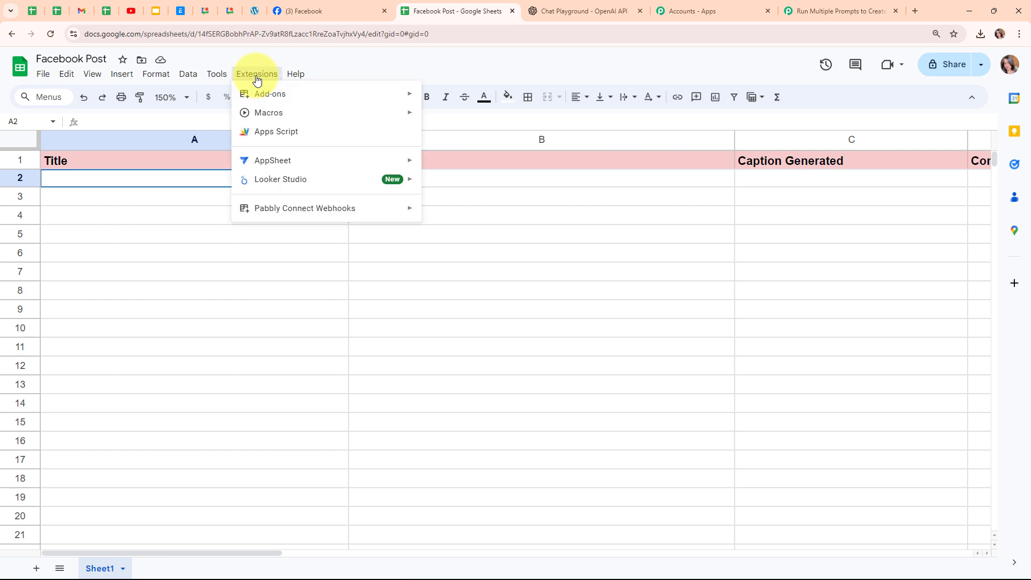
pyautogui.moveTo(267, 98)
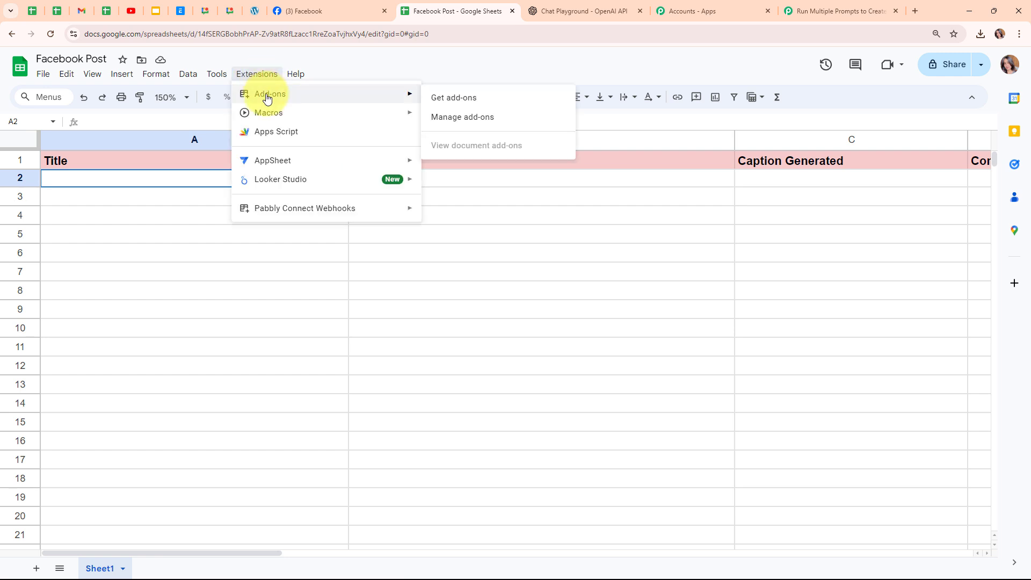
pyautogui.click(490, 99)
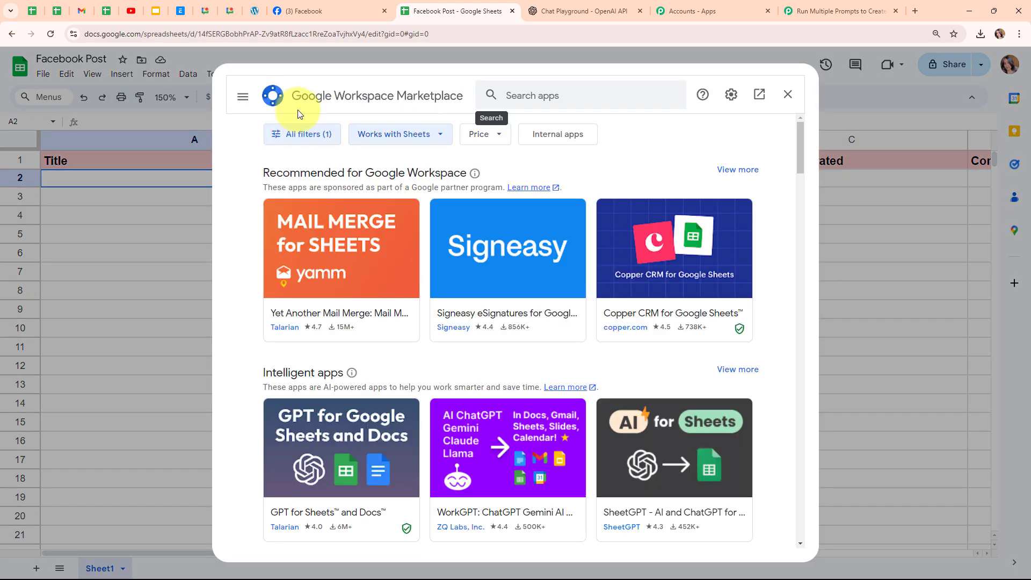
pyautogui.click(591, 95)
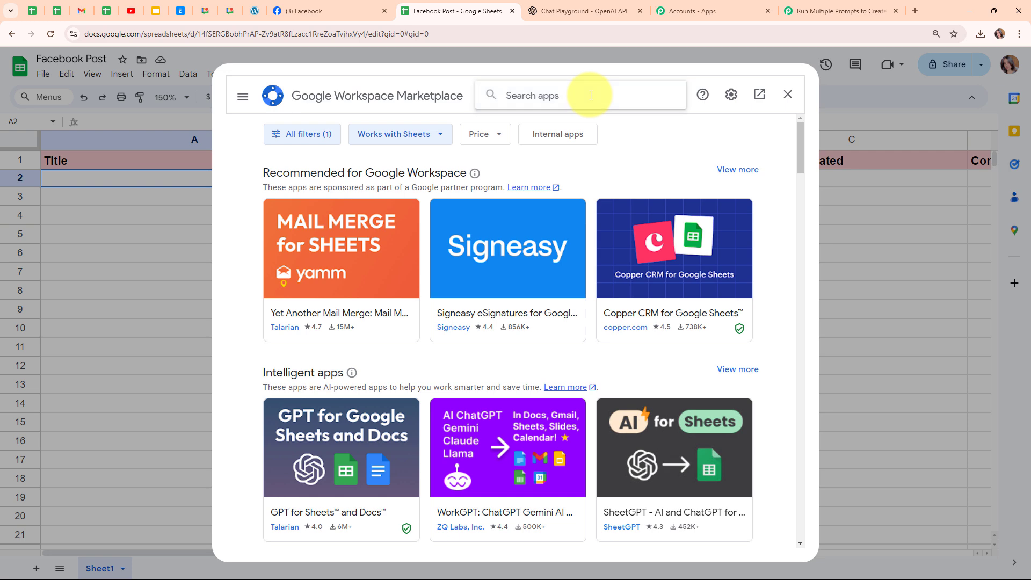
pyautogui.write('pabb')
pyautogui.click(564, 108)
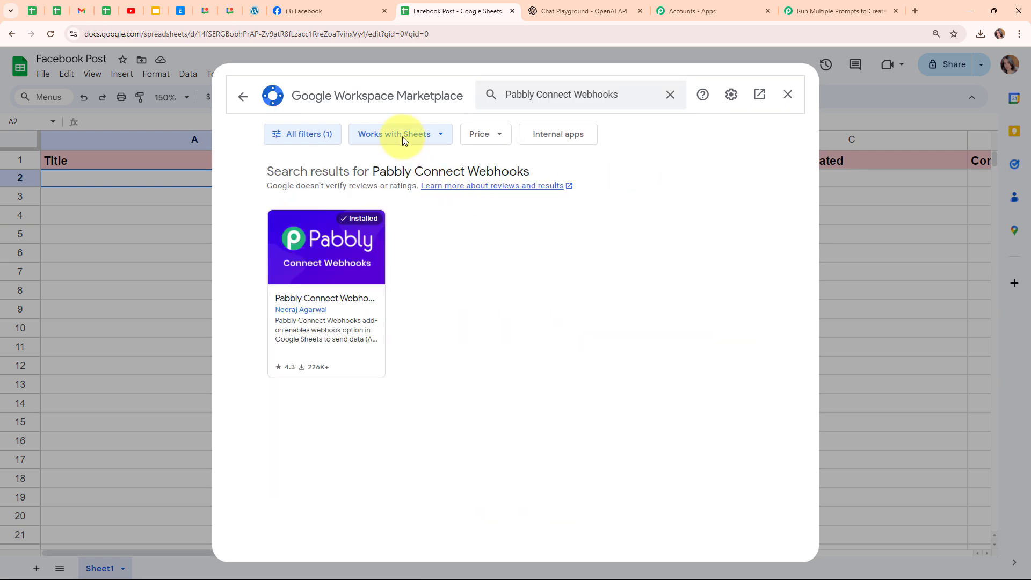
# Review the marketplace listing of the Pabbly Connect Webhooks add-on and close the marketplace.
pyautogui.click(317, 276)
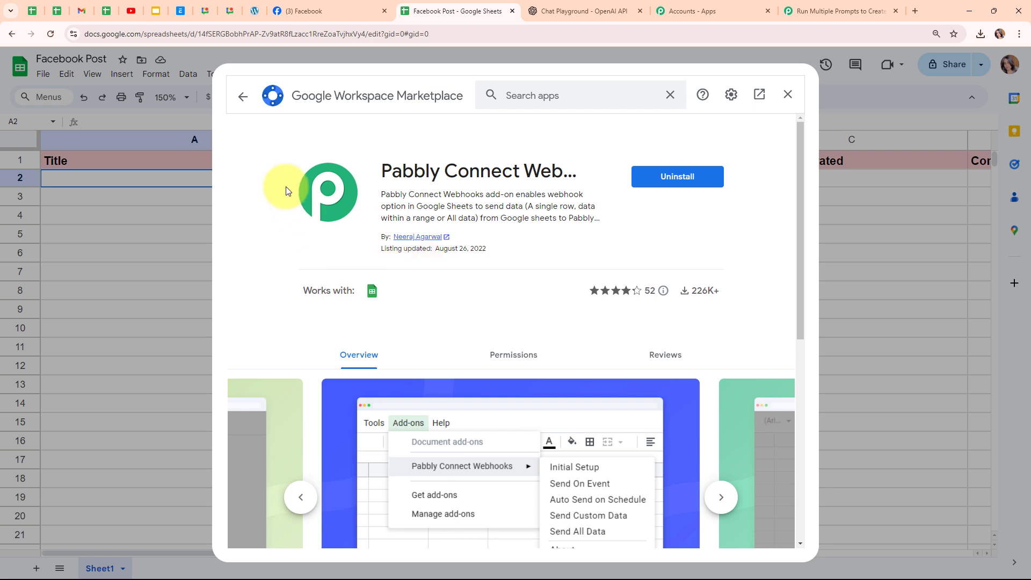
pyautogui.click(243, 96)
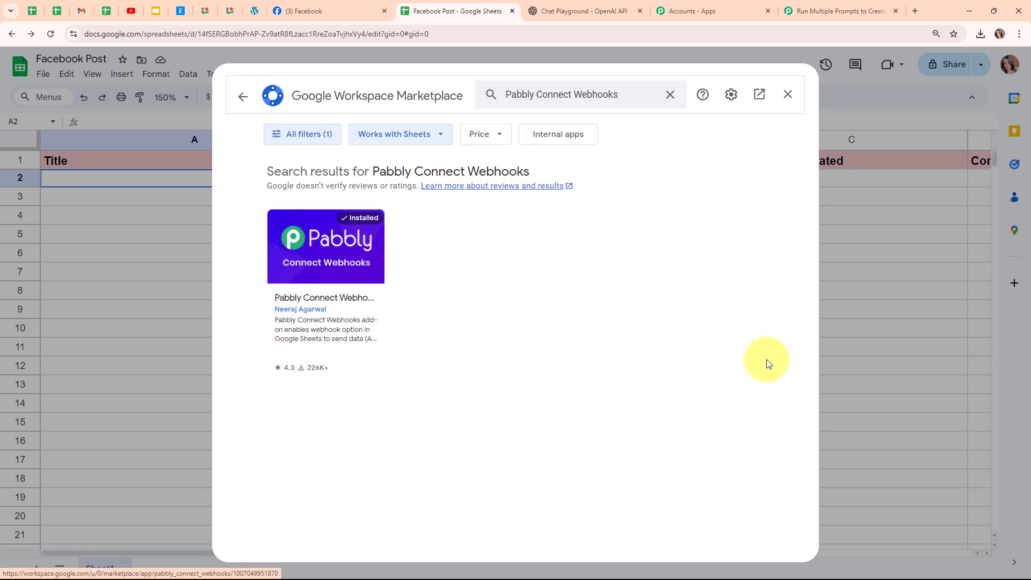
pyautogui.click(788, 95)
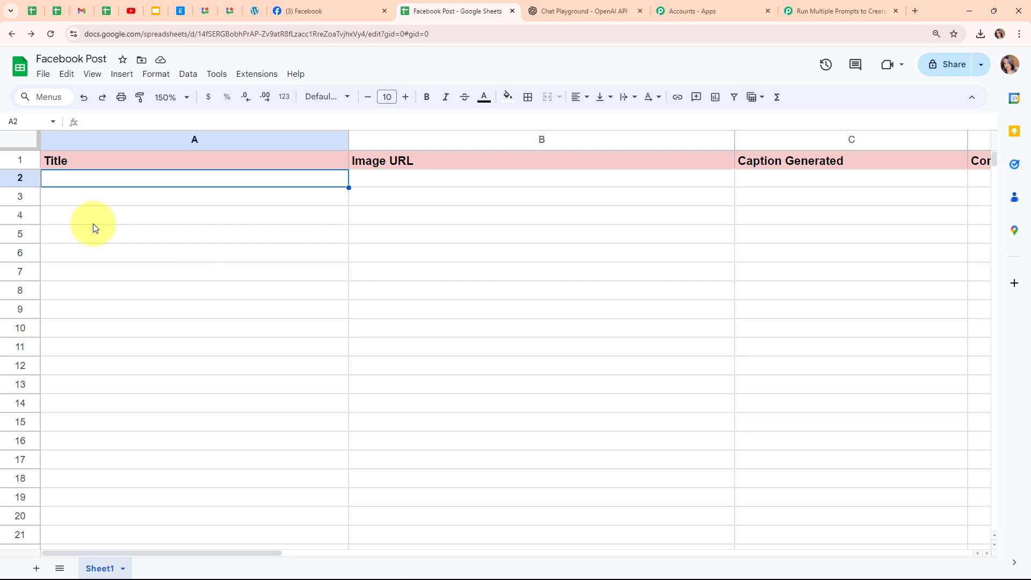
# Submit the Pabbly Connect Webhooks initial setup for Sheet1 with the copied webhook URL and trigger column B, and close the setup dialog.
pyautogui.click(241, 78)
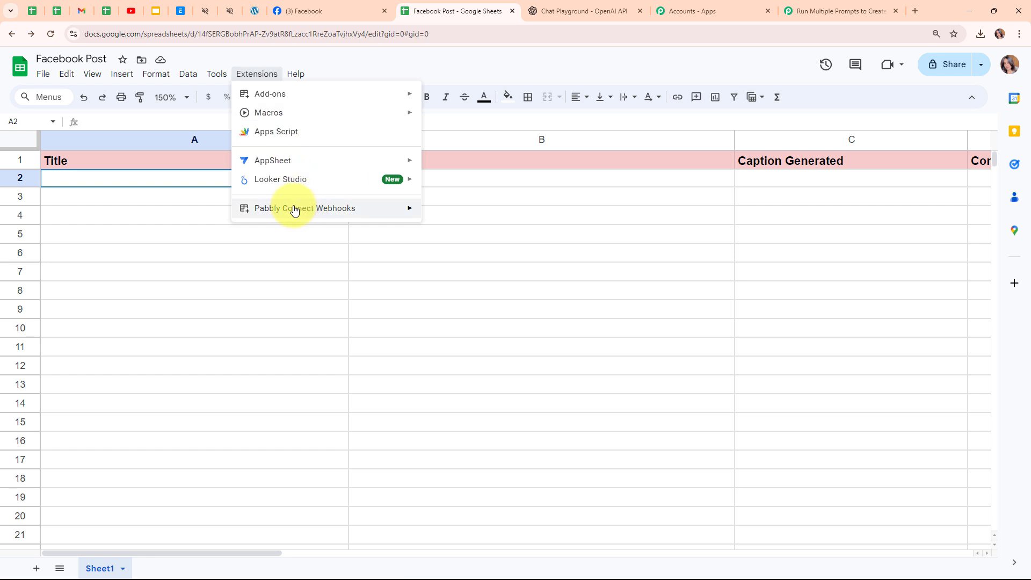
pyautogui.moveTo(294, 209)
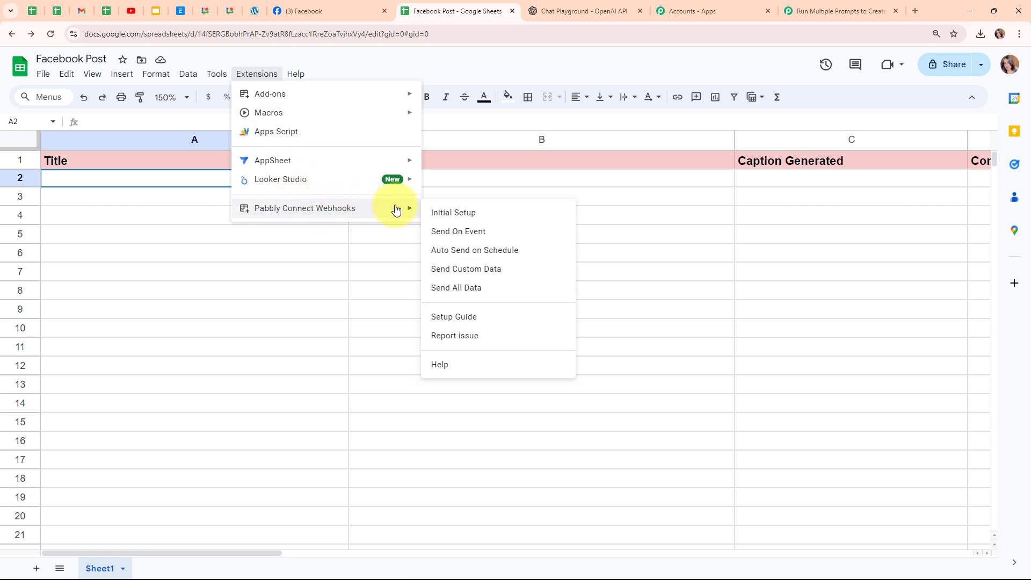
pyautogui.click(498, 211)
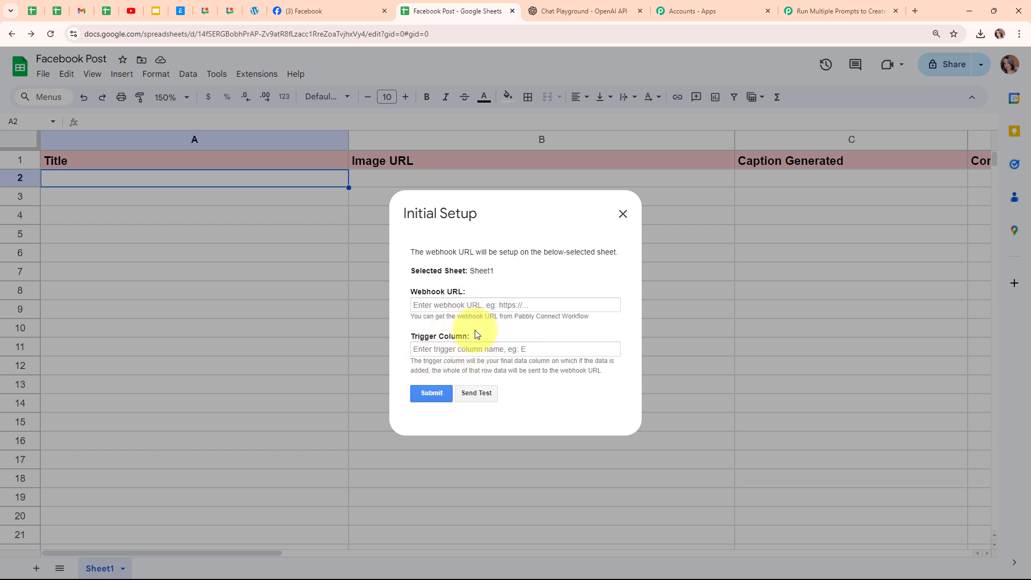
pyautogui.click(419, 305)
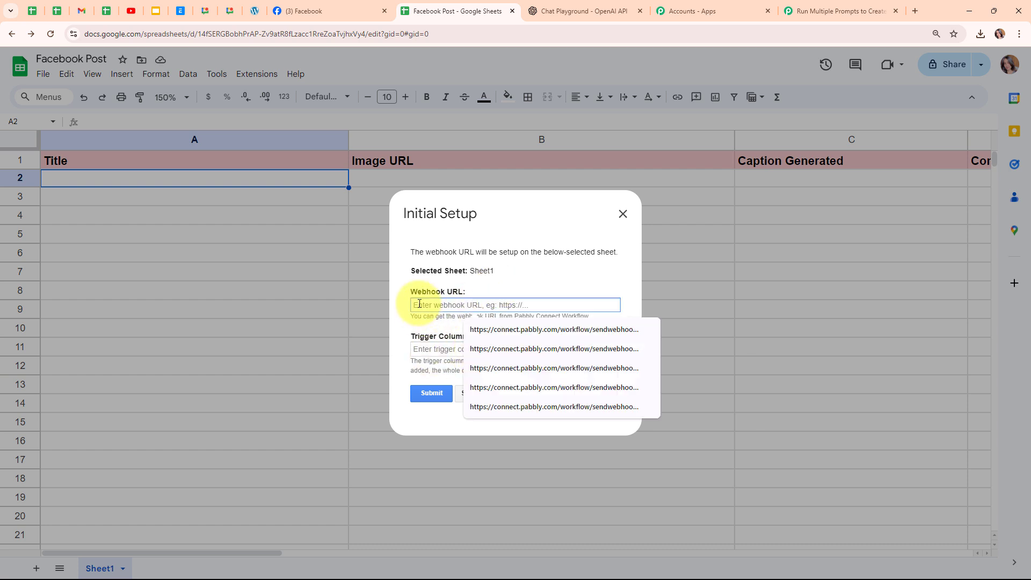
pyautogui.hotkey('ctrl', 'v')
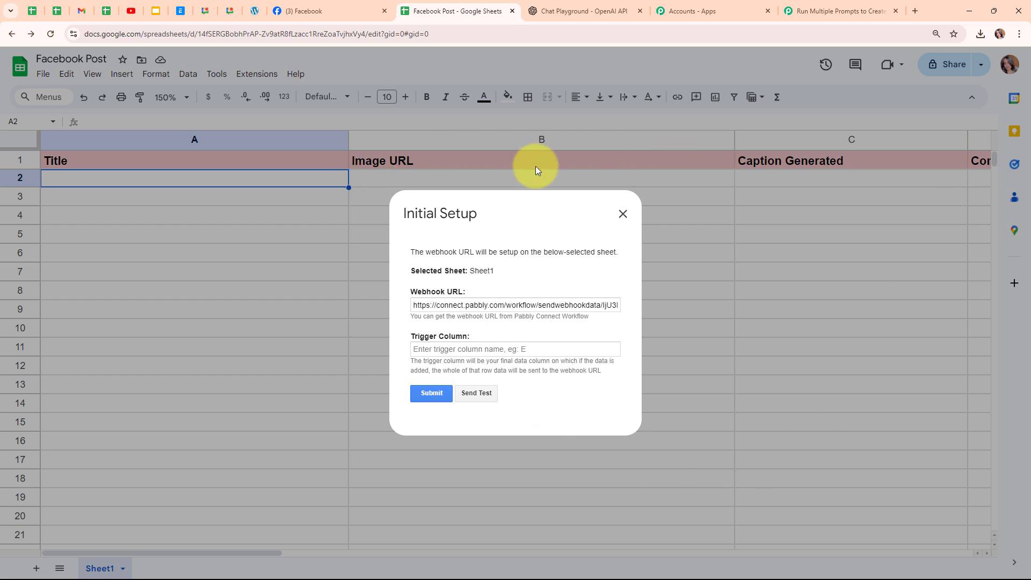
pyautogui.click(416, 347)
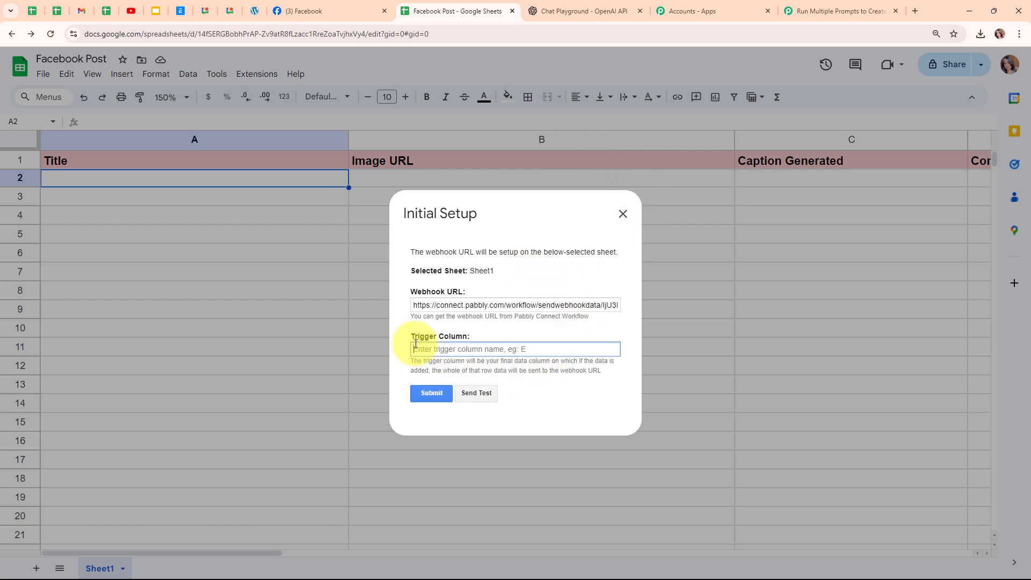
pyautogui.write('B')
pyautogui.click(394, 302)
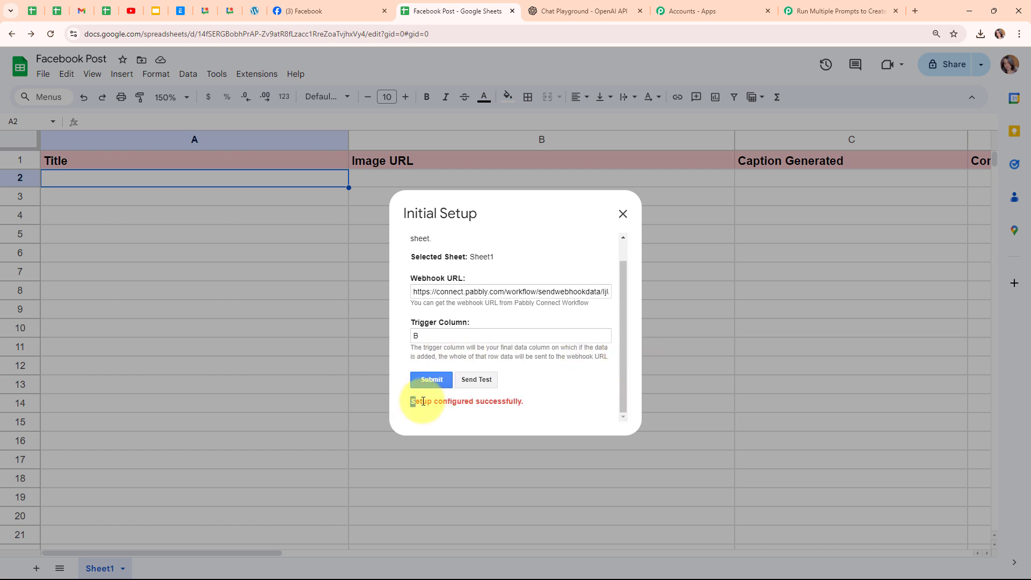
pyautogui.moveTo(423, 401); pyautogui.dragTo(525, 405)
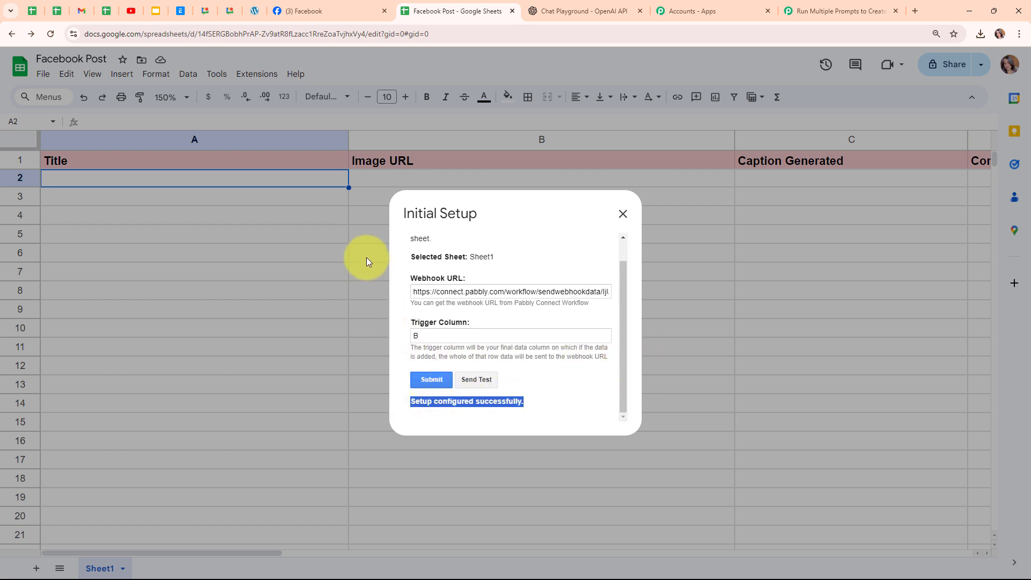
pyautogui.click(622, 214)
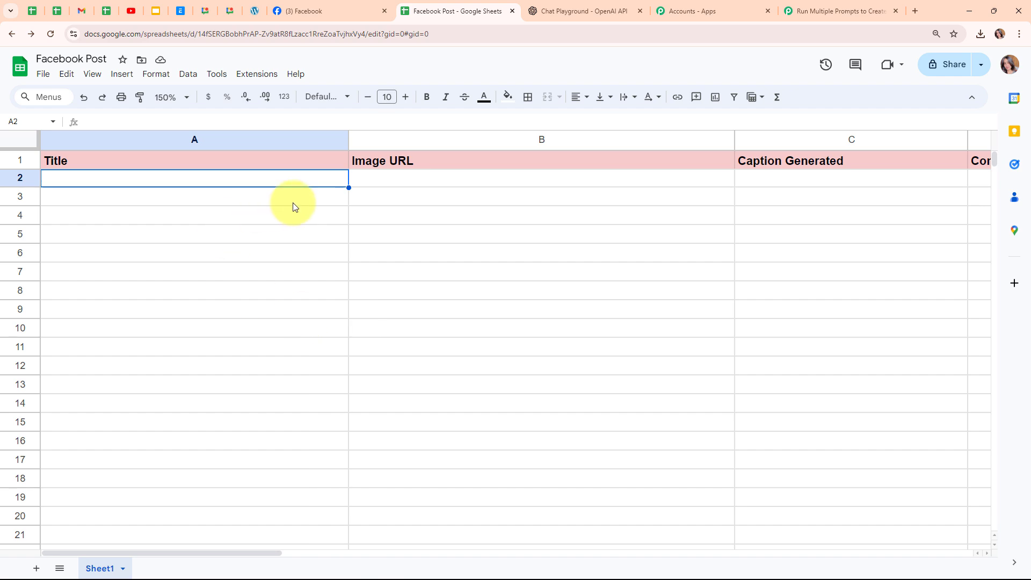
# Check the workflow's webhook capture status in Pabbly Connect, and enable Send On Event for Pabbly Connect Webhooks in the Facebook Post spreadsheet.
pyautogui.click(871, 7)
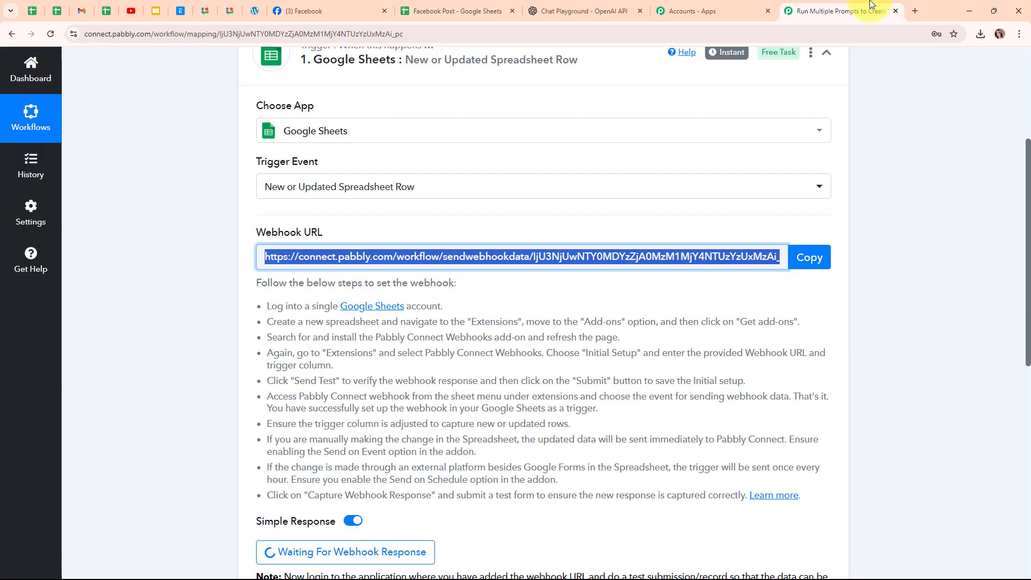
pyautogui.scroll(-4, 743, 391)
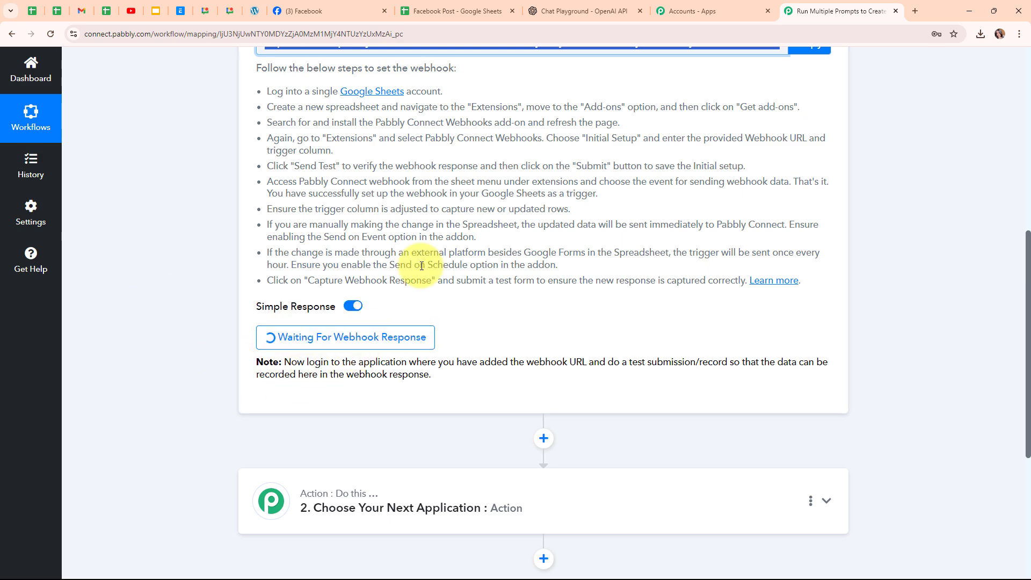
pyautogui.click(455, 11)
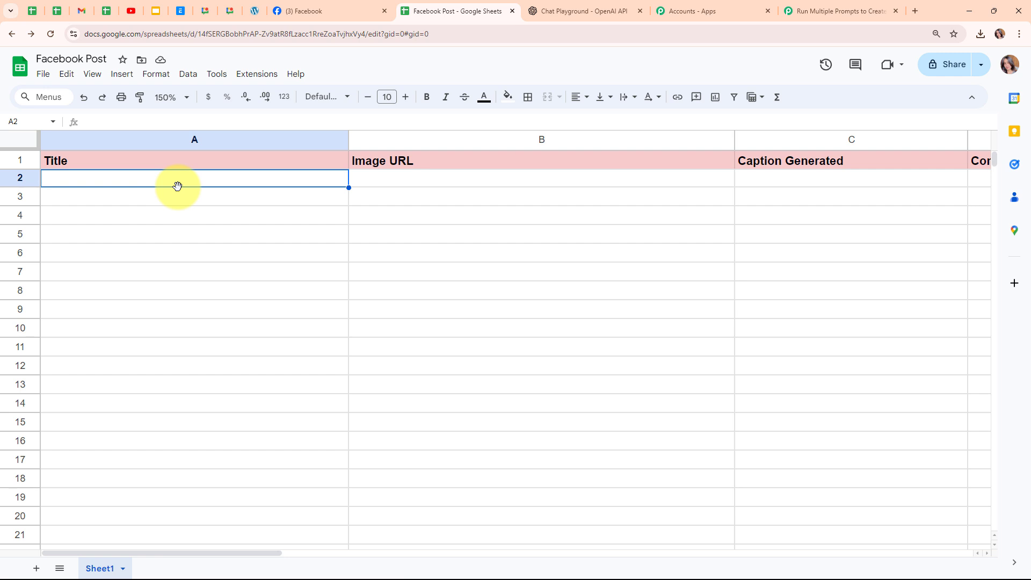
pyautogui.click(270, 80)
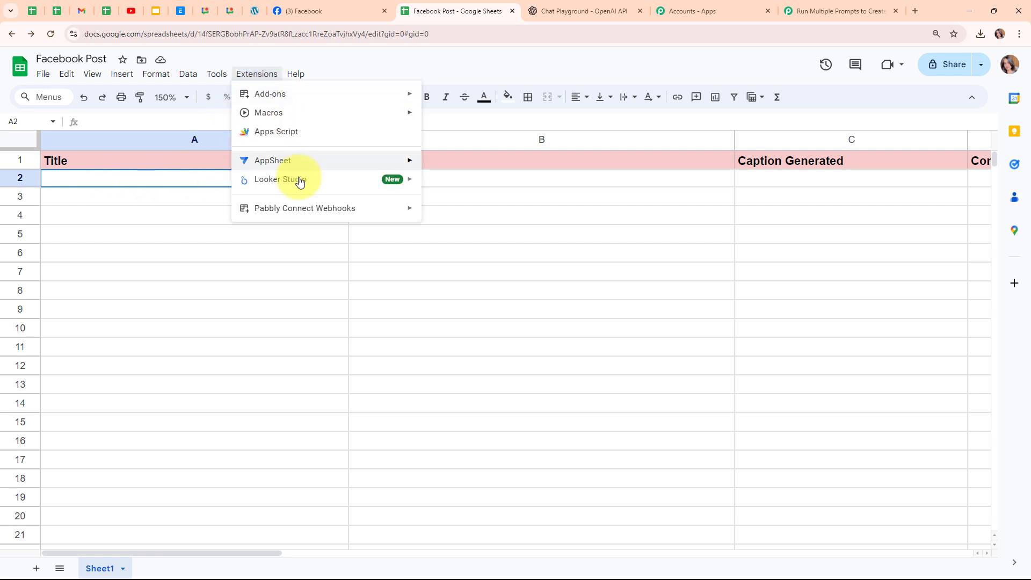
pyautogui.moveTo(295, 211)
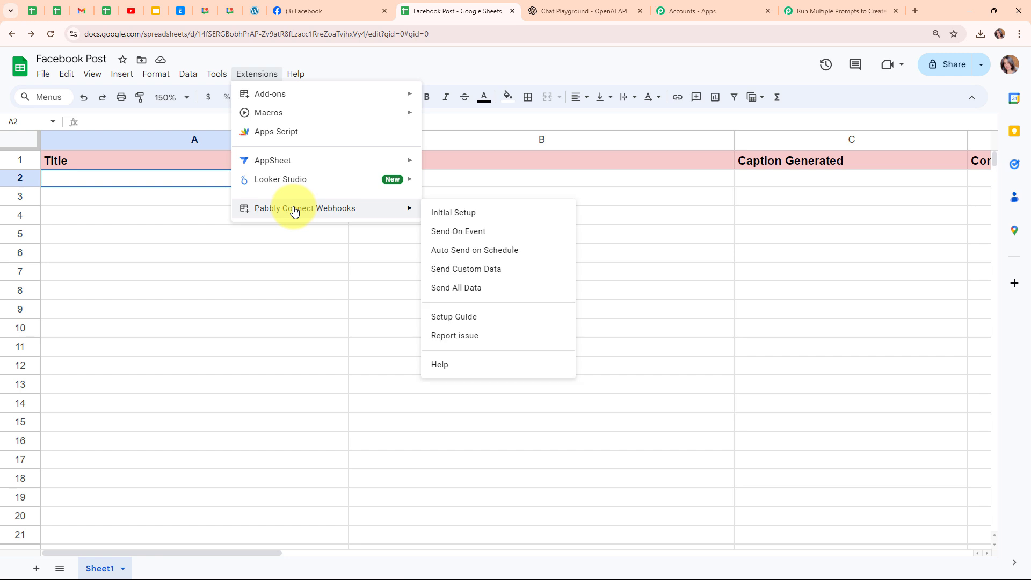
pyautogui.click(443, 232)
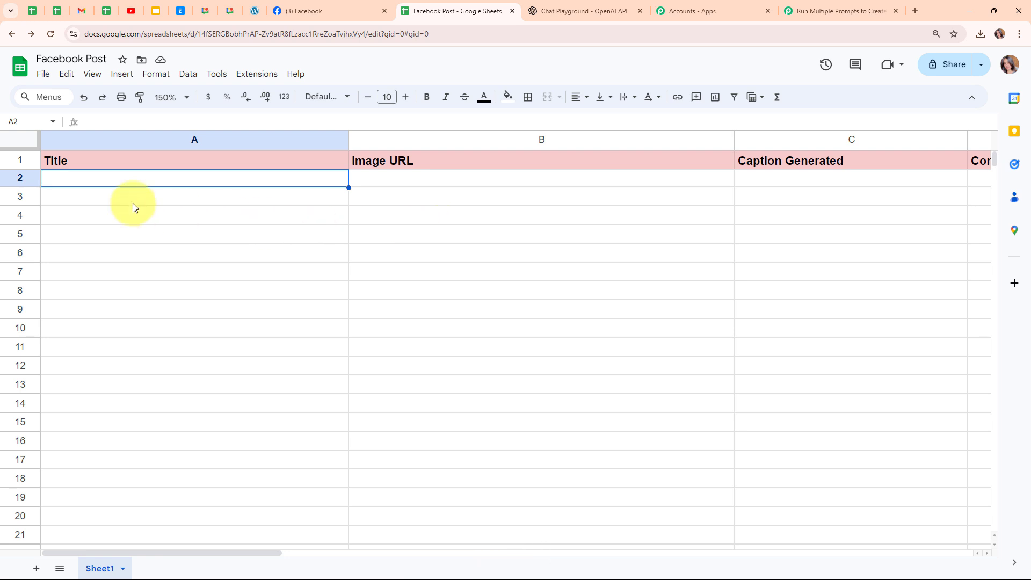
pyautogui.click(238, 77)
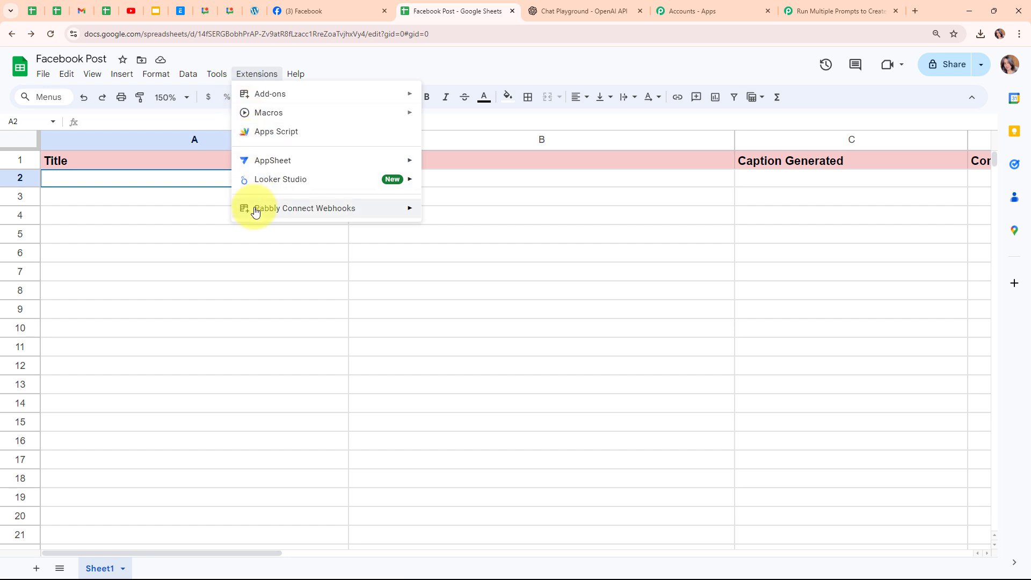
pyautogui.moveTo(255, 209)
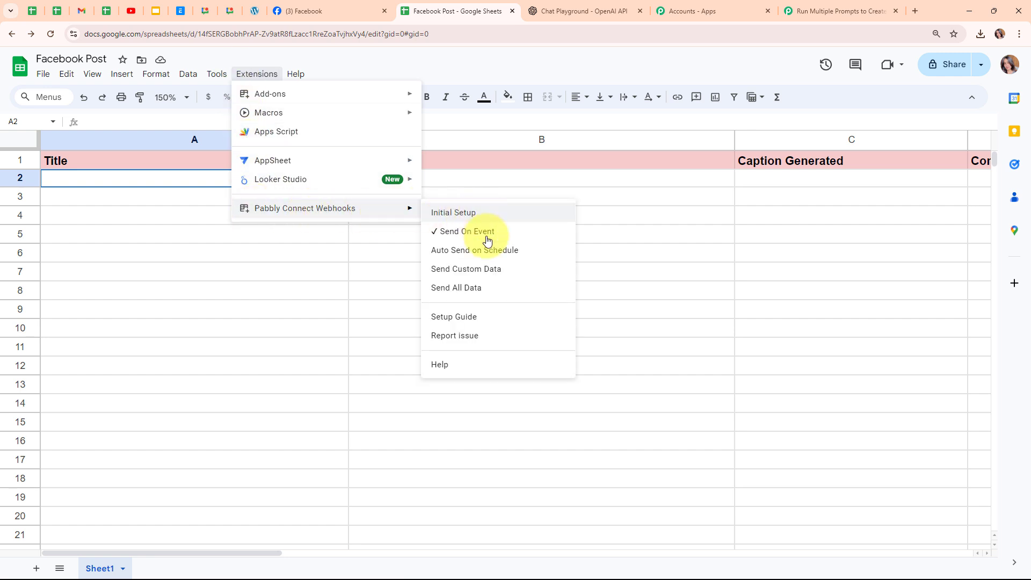
pyautogui.click(108, 211)
pyautogui.click(109, 181)
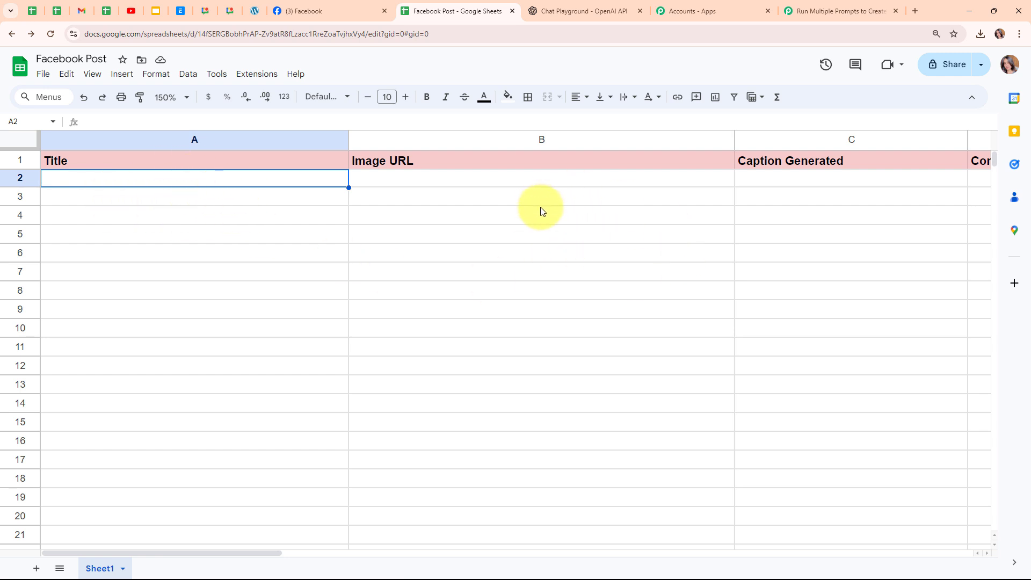
pyautogui.doubleClick(273, 184)
pyautogui.write('What ')
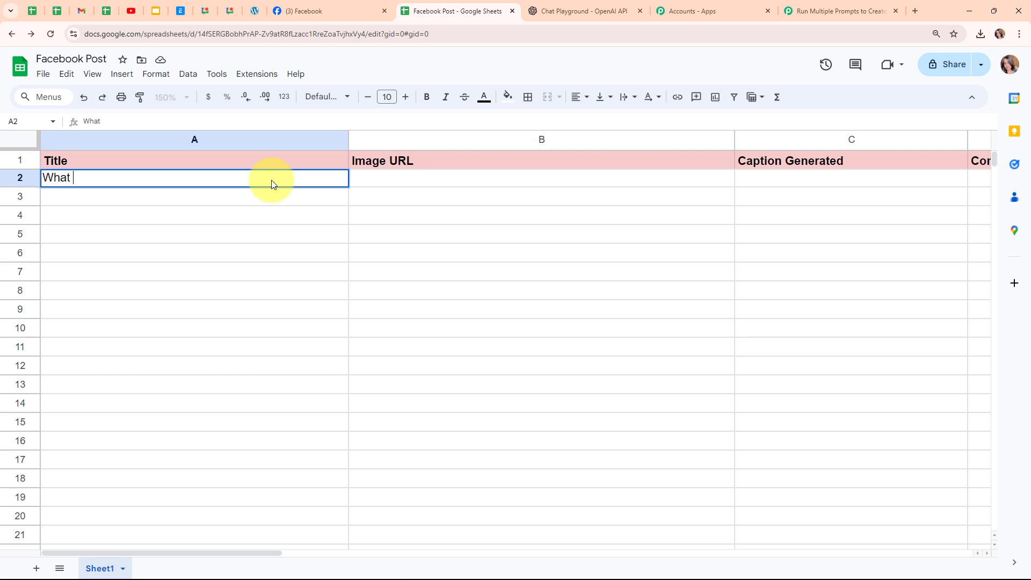
pyautogui.write('is Power of Automation?')
pyautogui.click(369, 184)
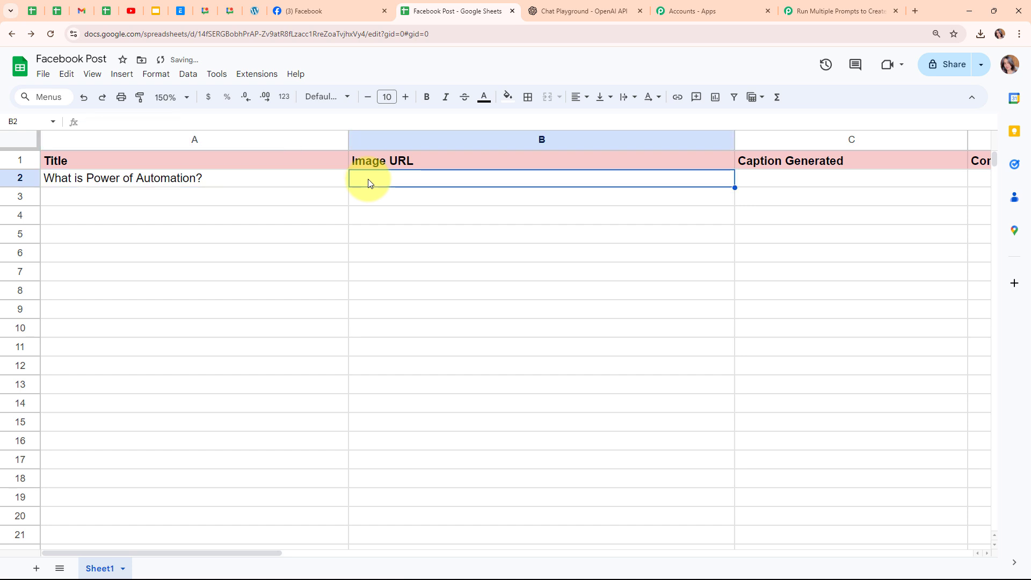
pyautogui.write('https://pay2vault.com/wp3/wp-content/uploads/2024/08/automation-1.jpg')
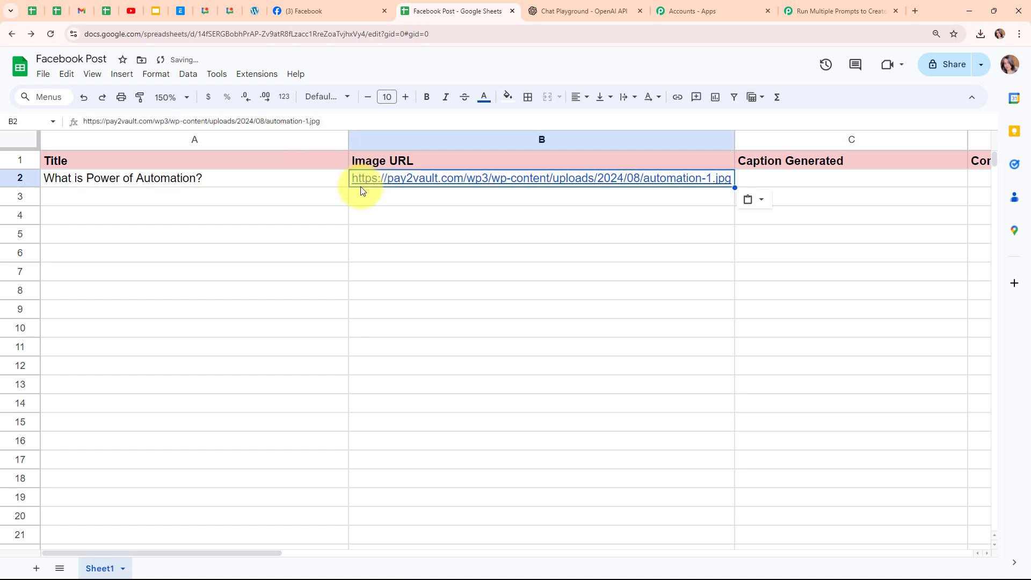
pyautogui.click(319, 195)
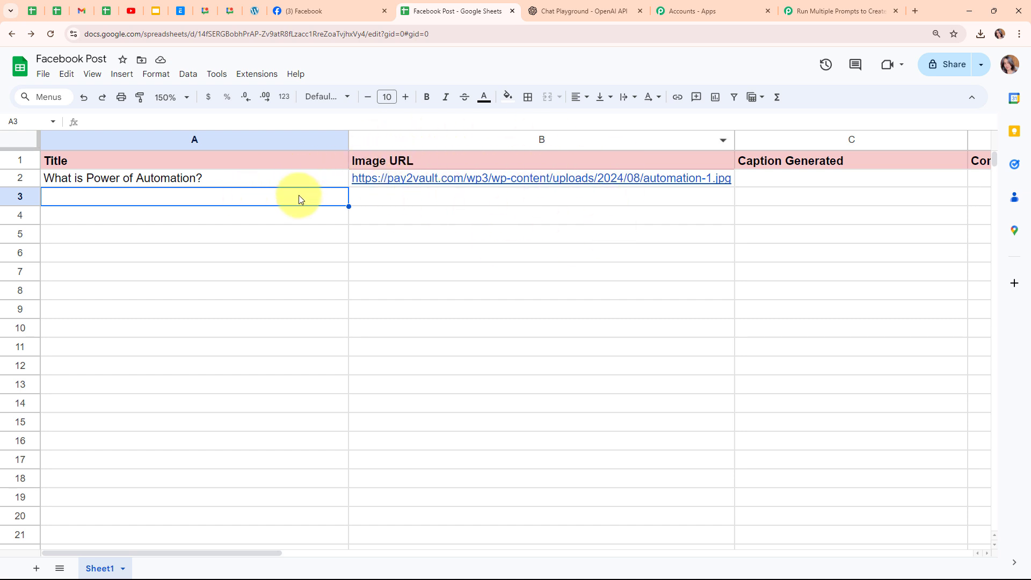
pyautogui.click(255, 11)
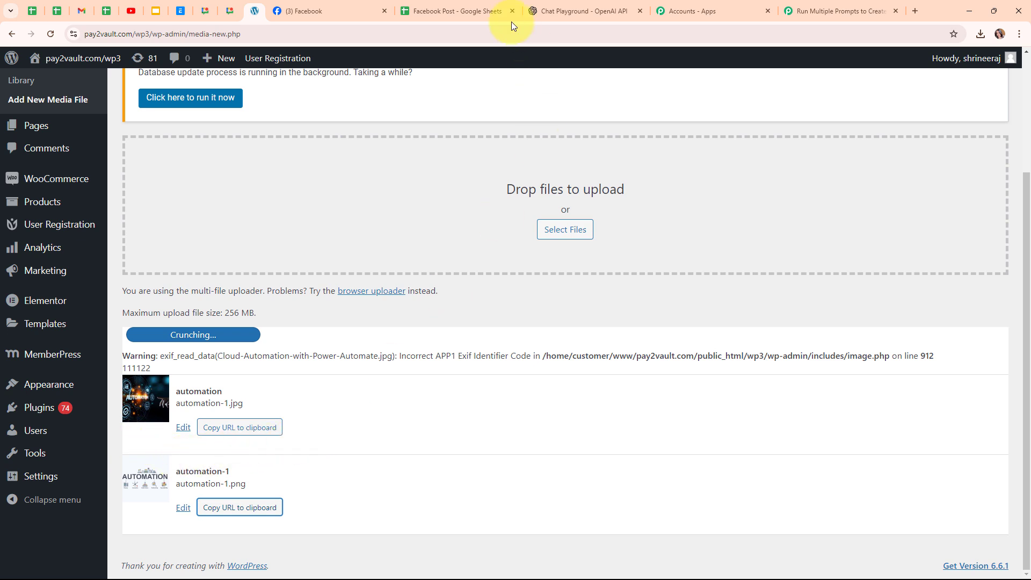
pyautogui.click(489, 9)
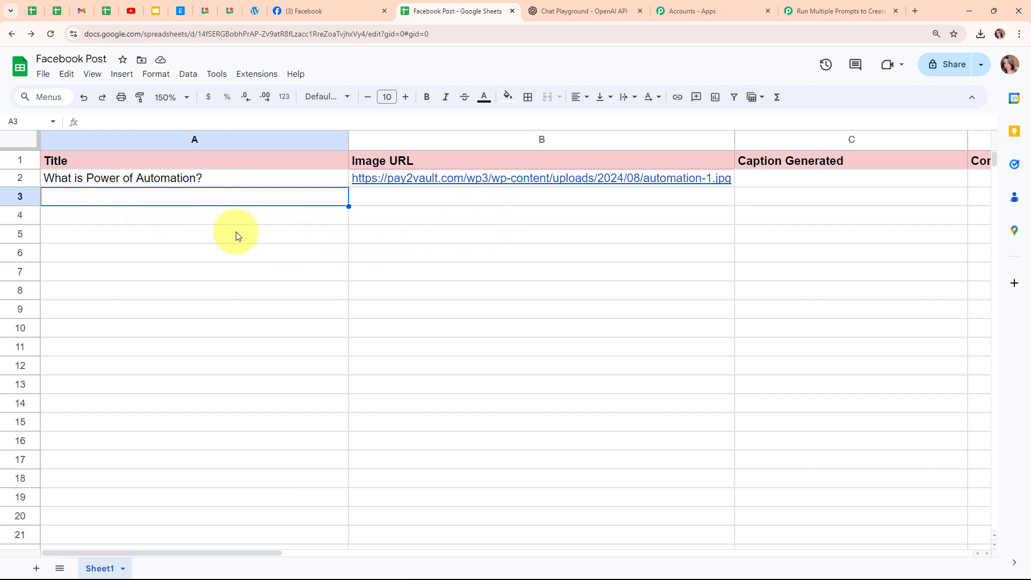
# Switch to the Pabbly Connect workflow, review the trigger column, title, row index and image URL in the captured response, and collapse the trigger step.
pyautogui.click(842, 8)
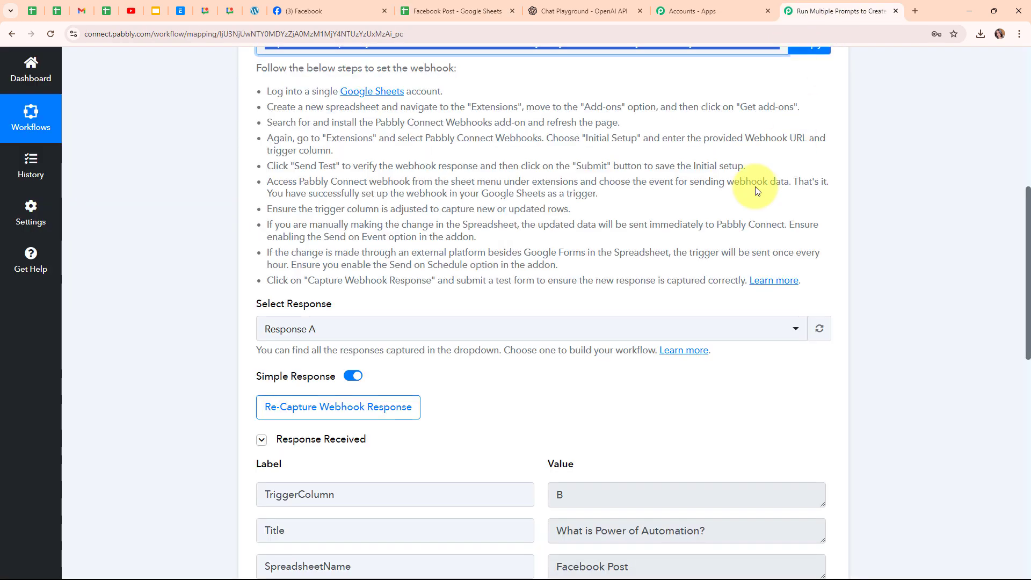
pyautogui.scroll(-5, 901, 395)
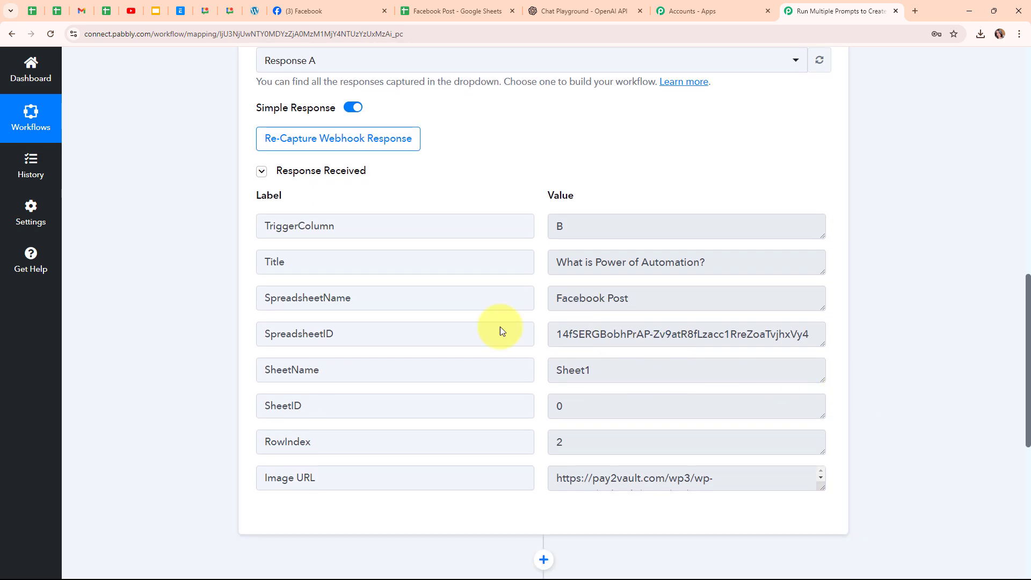
pyautogui.click(624, 229)
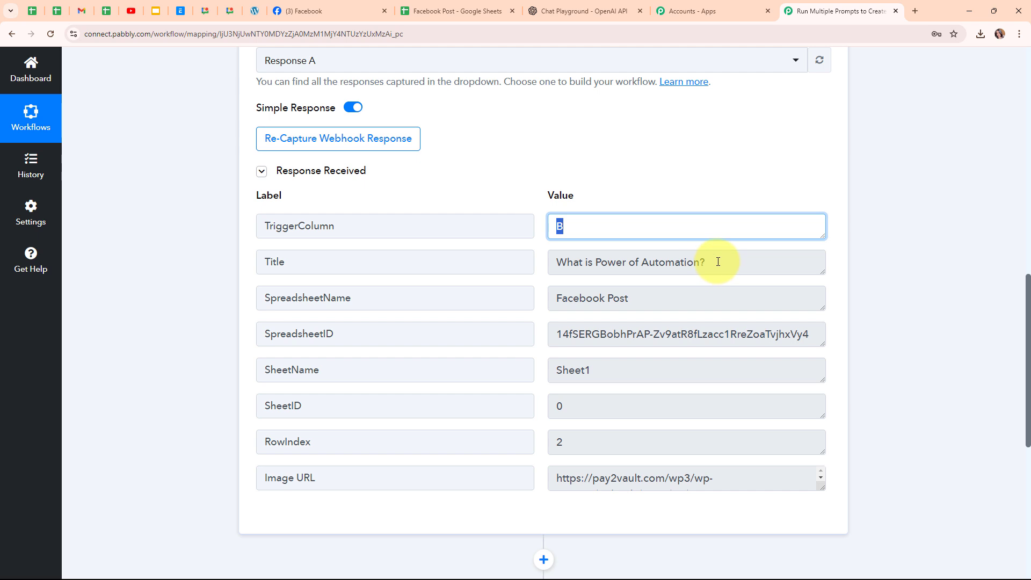
pyautogui.moveTo(717, 263); pyautogui.dragTo(532, 255)
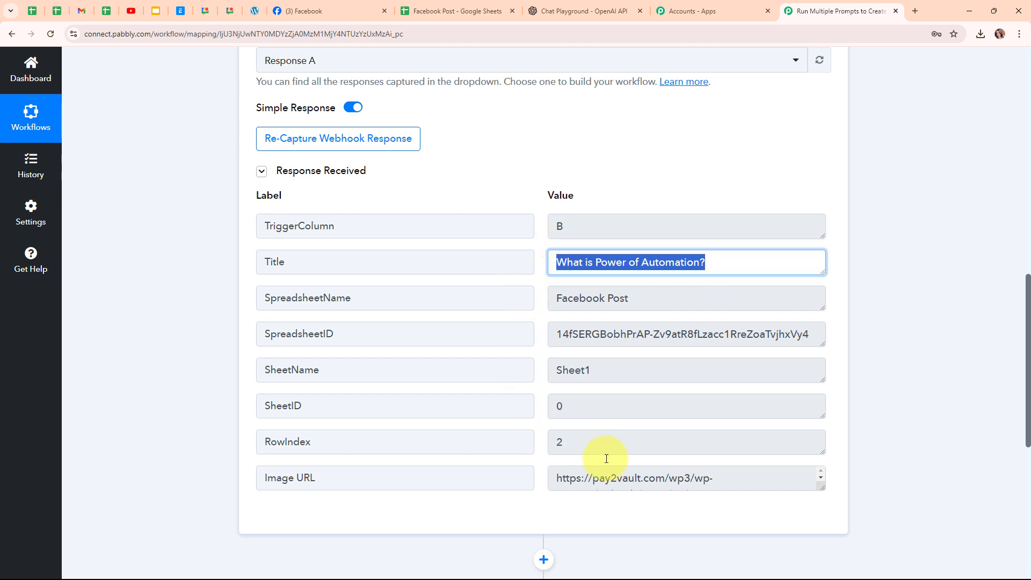
pyautogui.moveTo(604, 433); pyautogui.dragTo(529, 441)
pyautogui.scroll(-3, 702, 444)
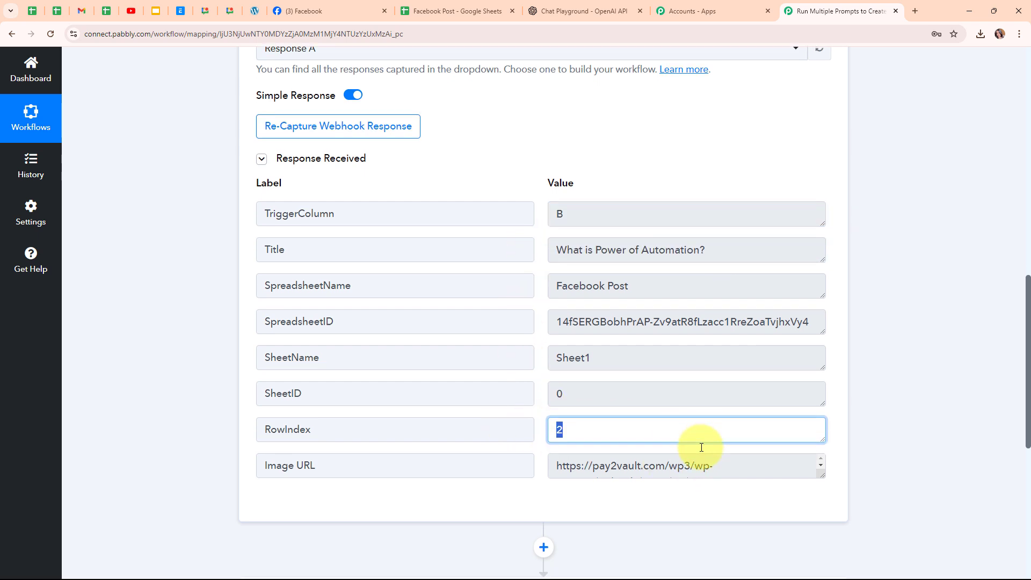
pyautogui.moveTo(819, 327)
pyautogui.mouseDown()
pyautogui.moveTo(817, 356)
pyautogui.moveTo(827, 337)
pyautogui.mouseUp()
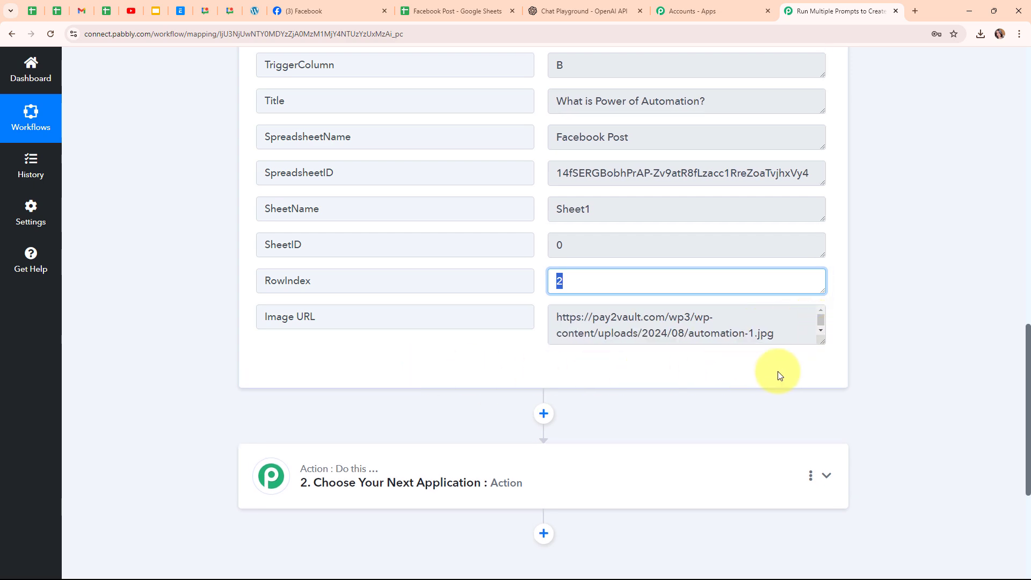
pyautogui.scroll(4, 895, 370)
pyautogui.scroll(12, 892, 366)
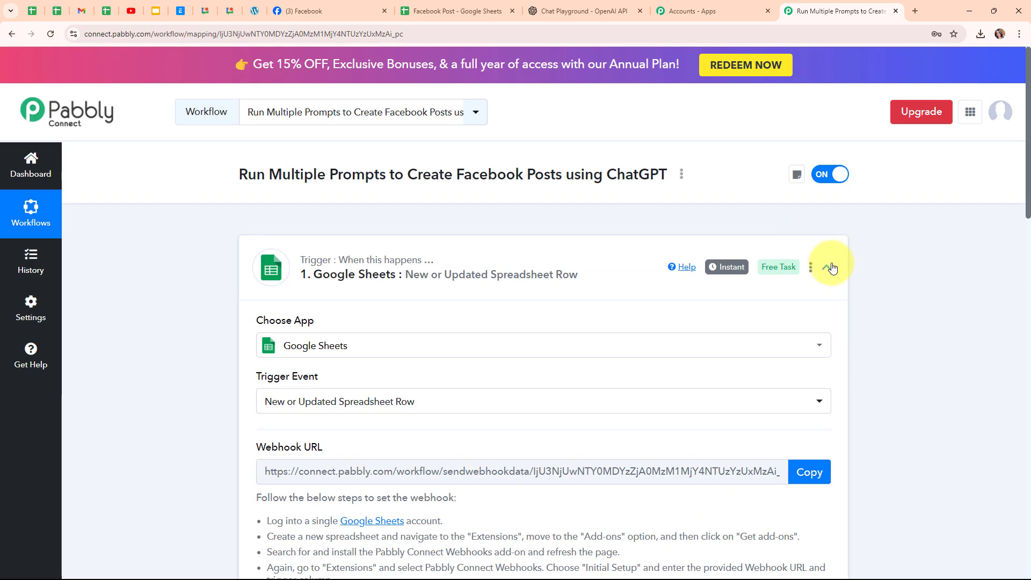
pyautogui.click(827, 267)
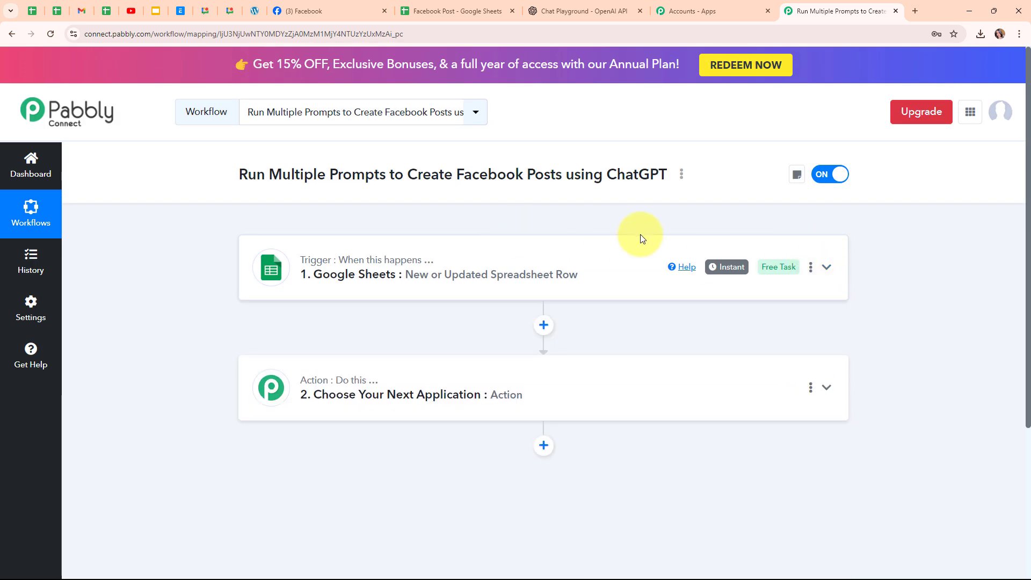
# Set up the workflow's second step with the ChatGPT app and the Ask ChatGPT action event.
pyautogui.click(404, 394)
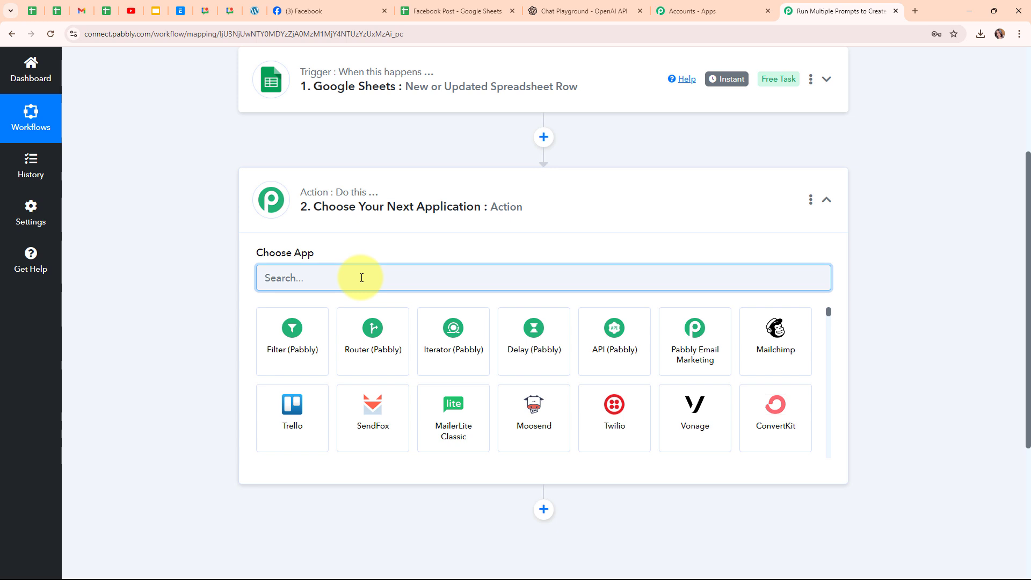
pyautogui.write('chatg')
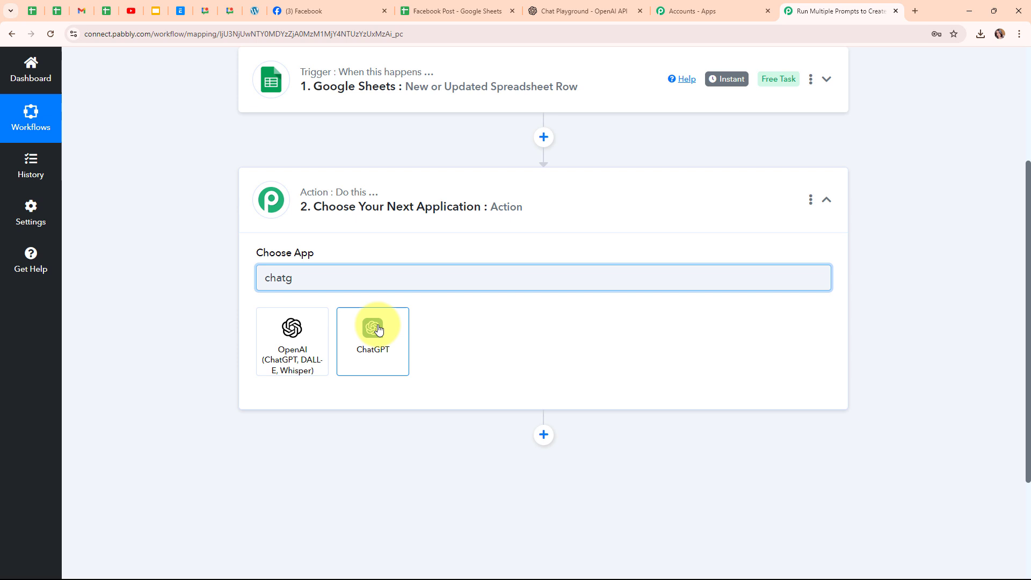
pyautogui.click(374, 328)
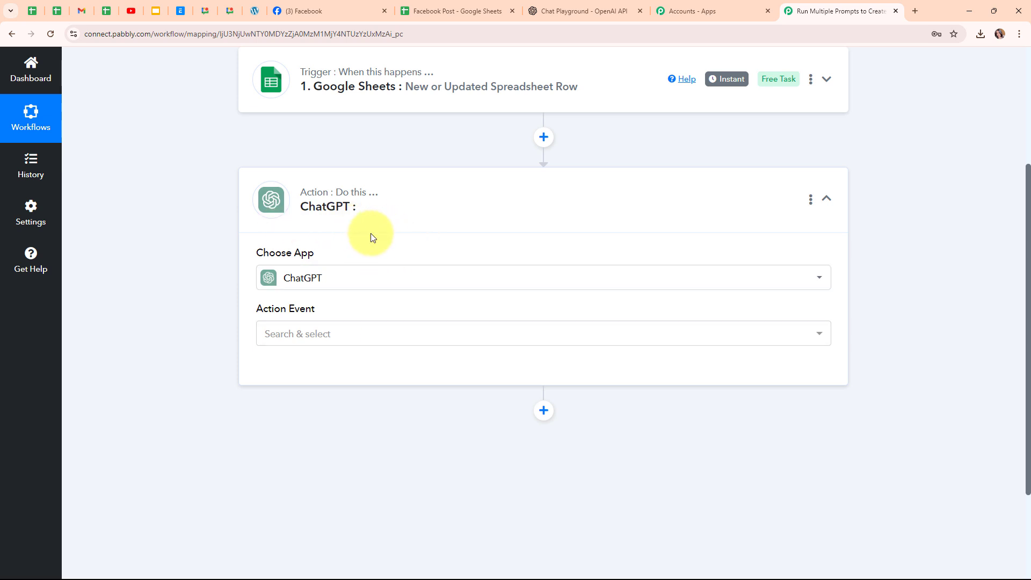
pyautogui.click(365, 342)
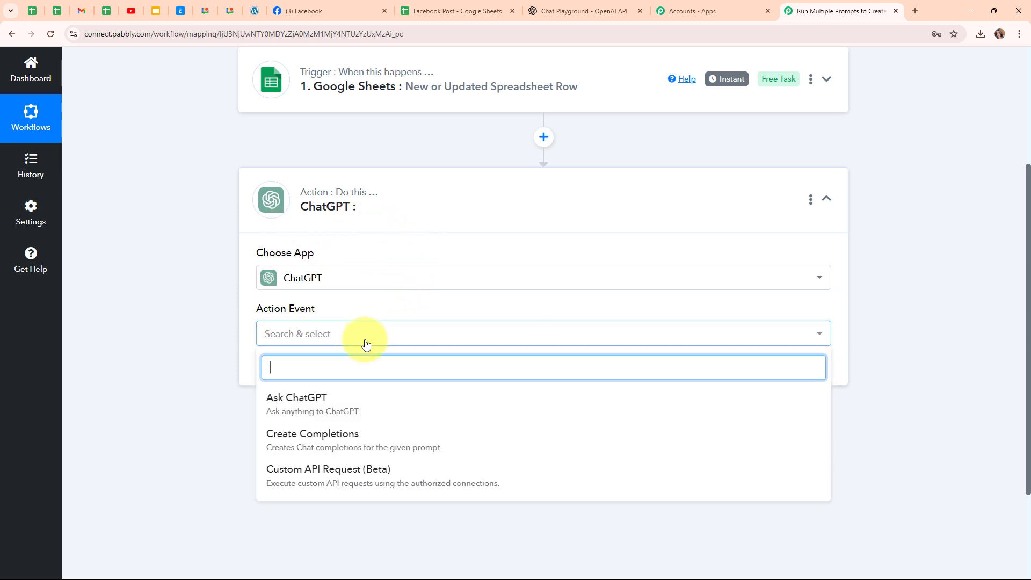
pyautogui.click(364, 406)
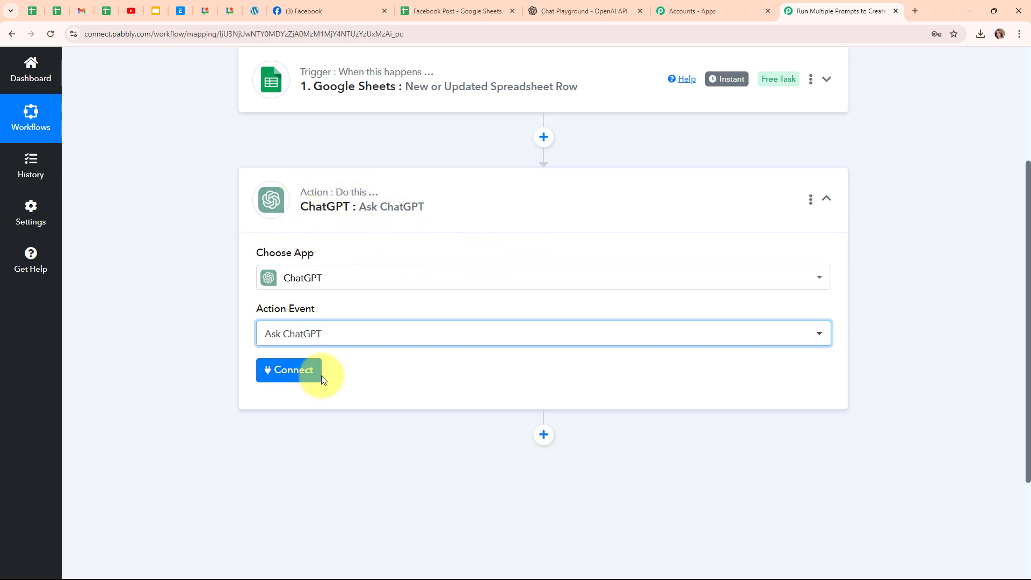
# Start adding a new ChatGPT connection for the action step and review its API key requirement.
pyautogui.click(300, 371)
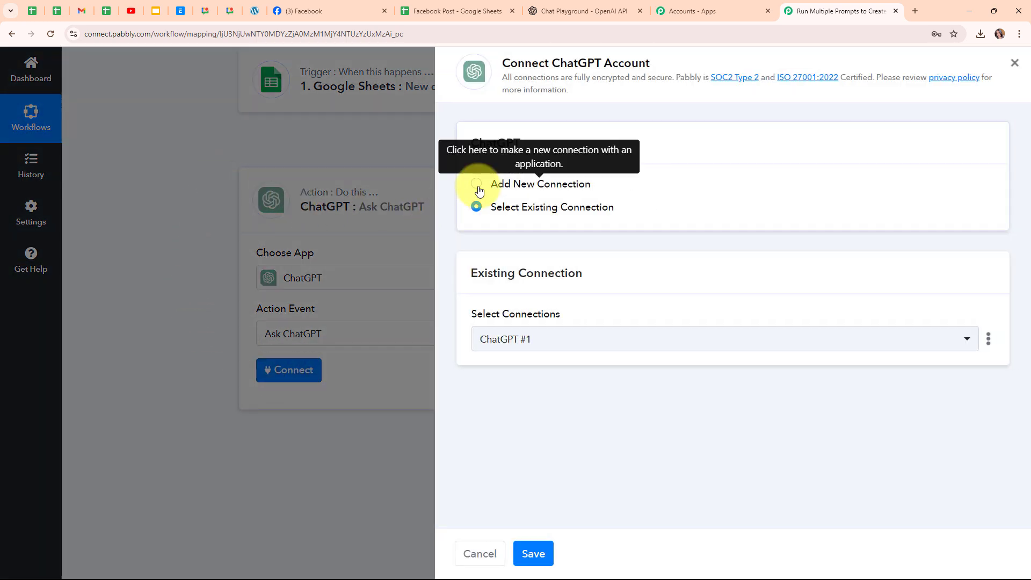
pyautogui.click(478, 186)
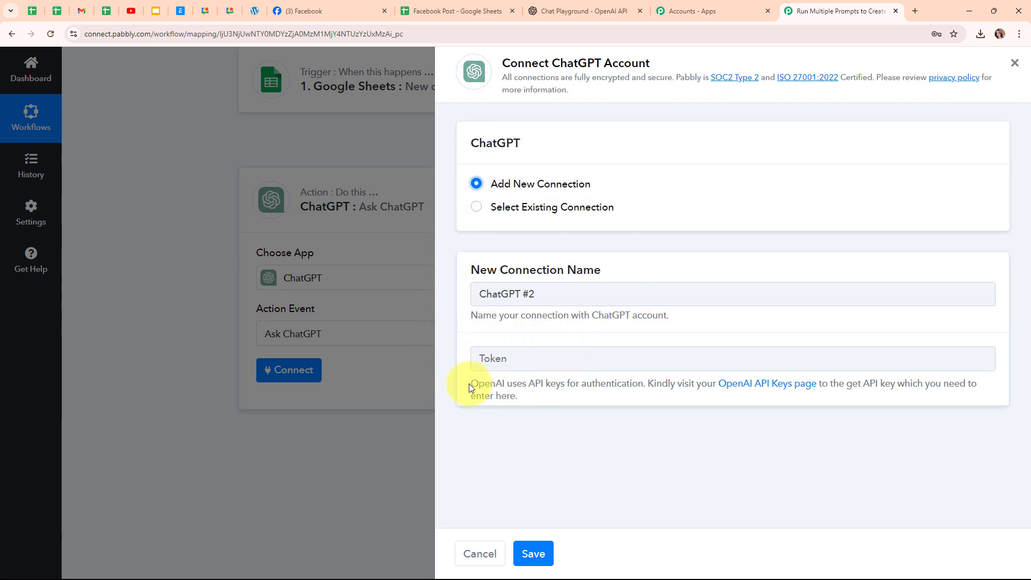
pyautogui.moveTo(470, 384); pyautogui.dragTo(526, 404)
pyautogui.click(521, 424)
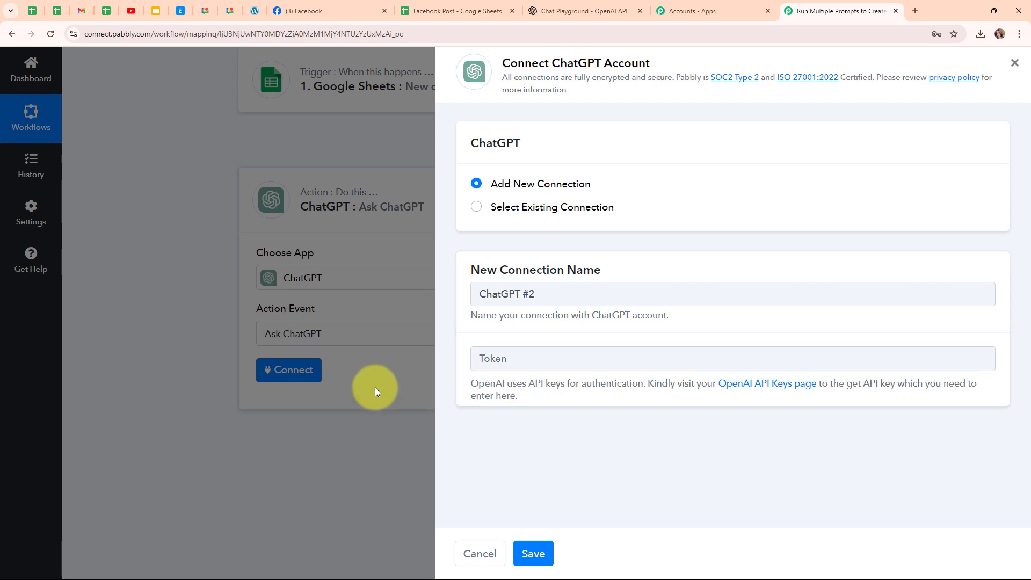
# Switch to the OpenAI platform, create a secret API key named "New Content" in Default project, and copy the key.
pyautogui.click(544, 5)
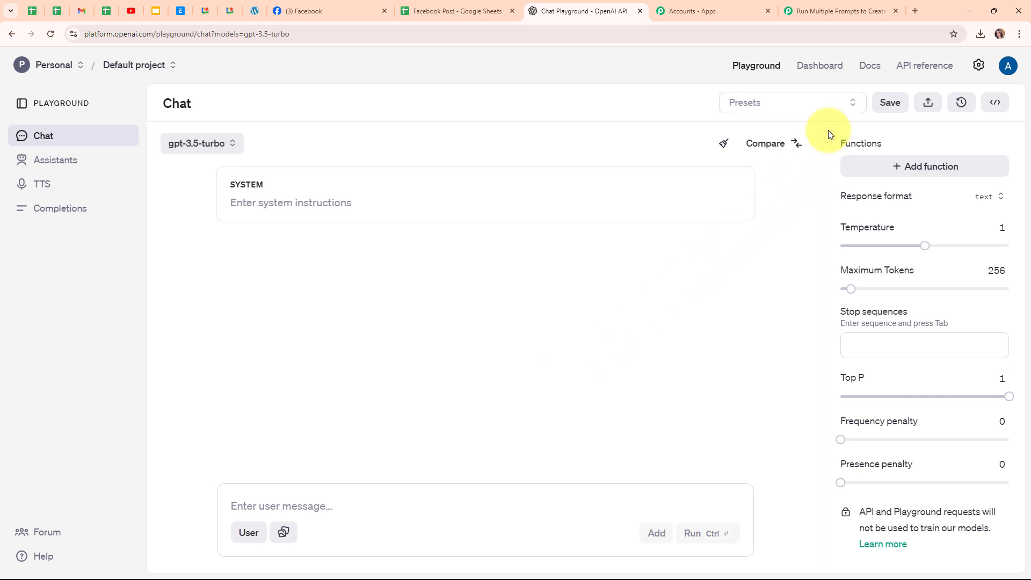
pyautogui.click(807, 66)
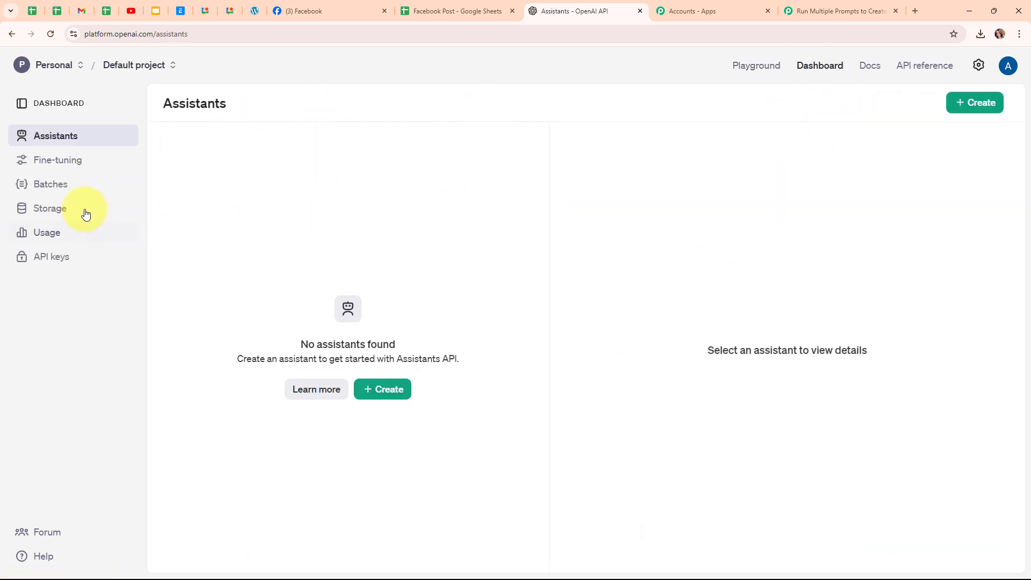
pyautogui.click(42, 263)
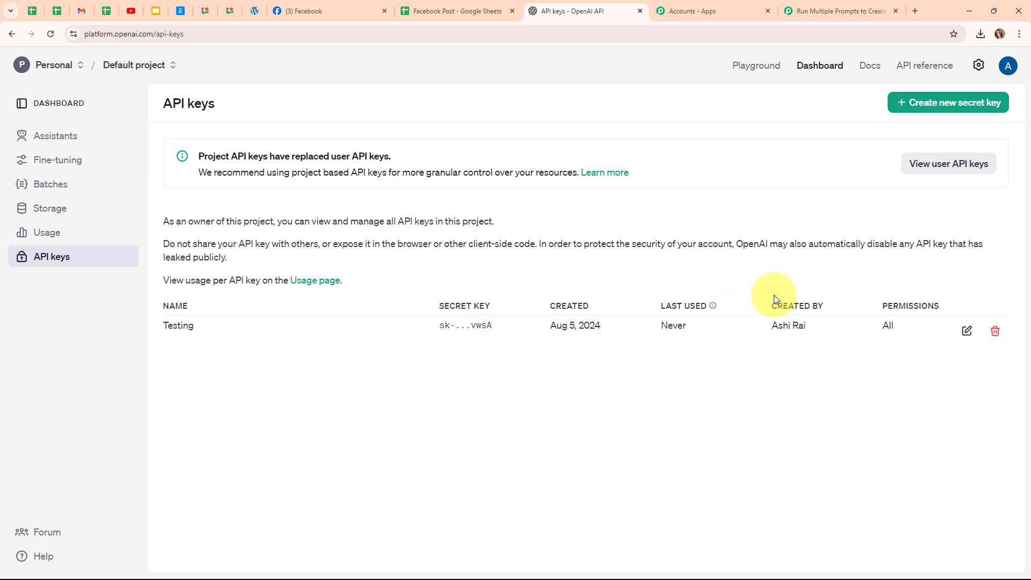
pyautogui.click(951, 107)
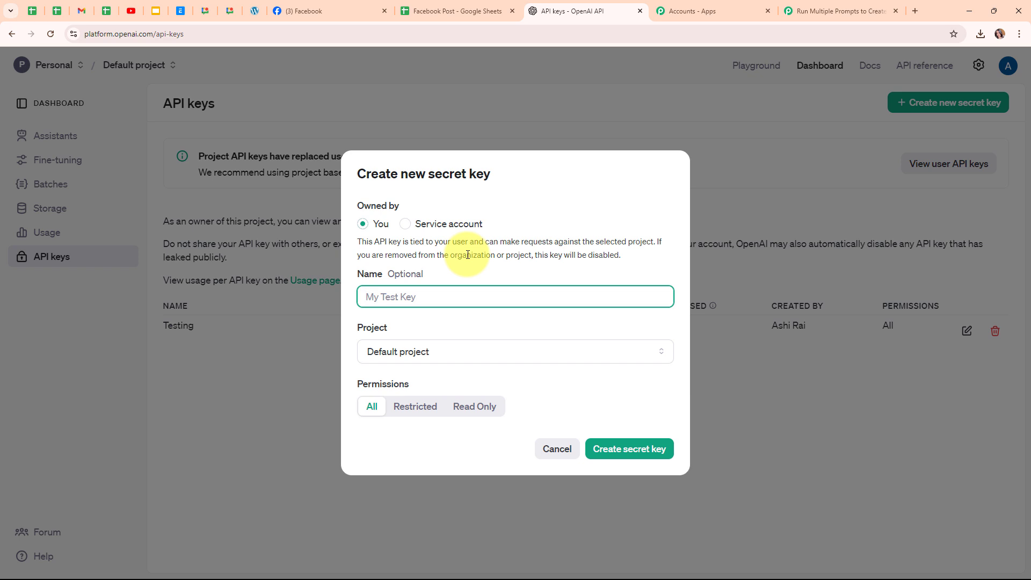
pyautogui.write('New Content')
pyautogui.click(492, 349)
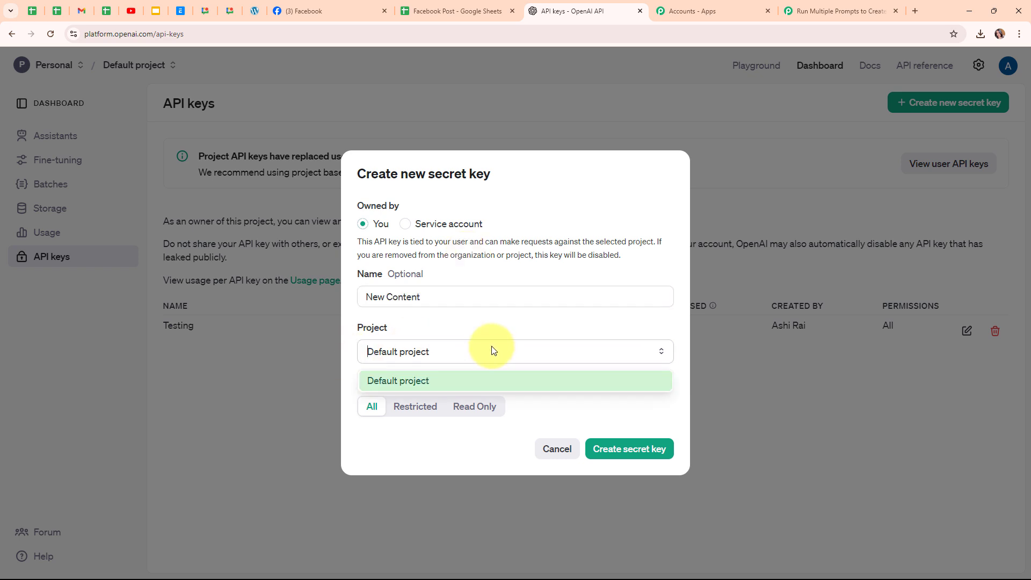
pyautogui.click(491, 381)
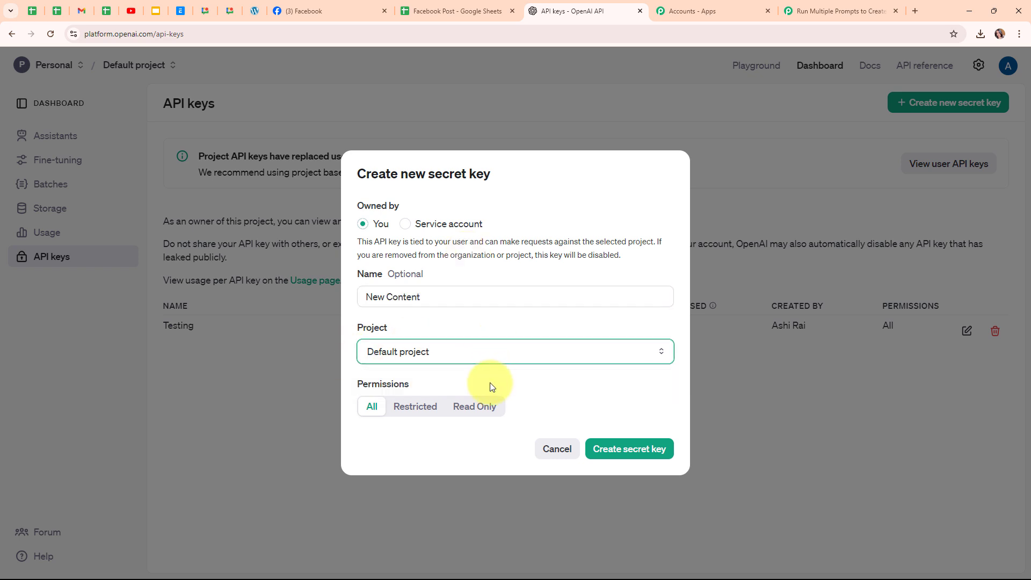
pyautogui.click(617, 457)
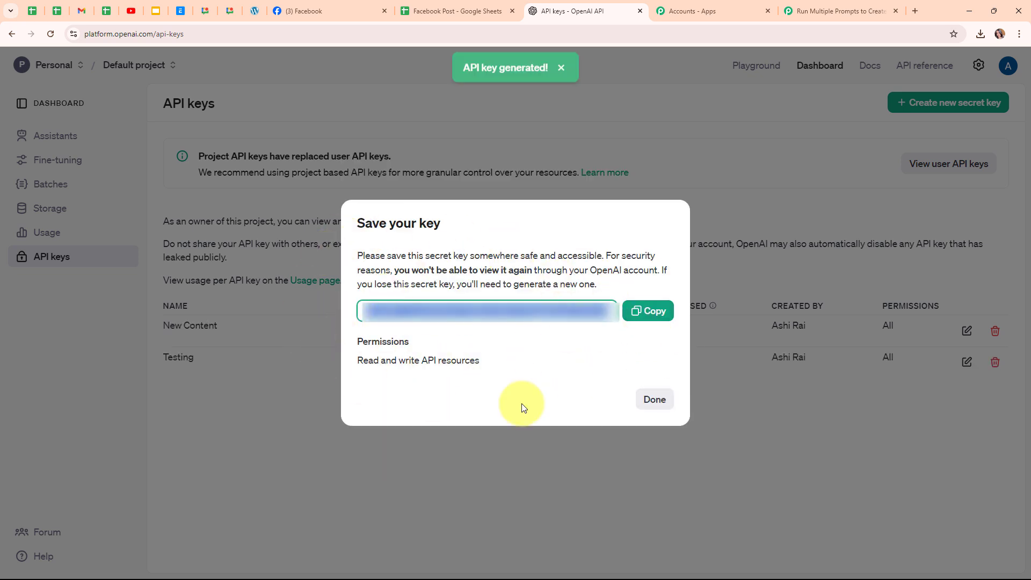
pyautogui.click(661, 321)
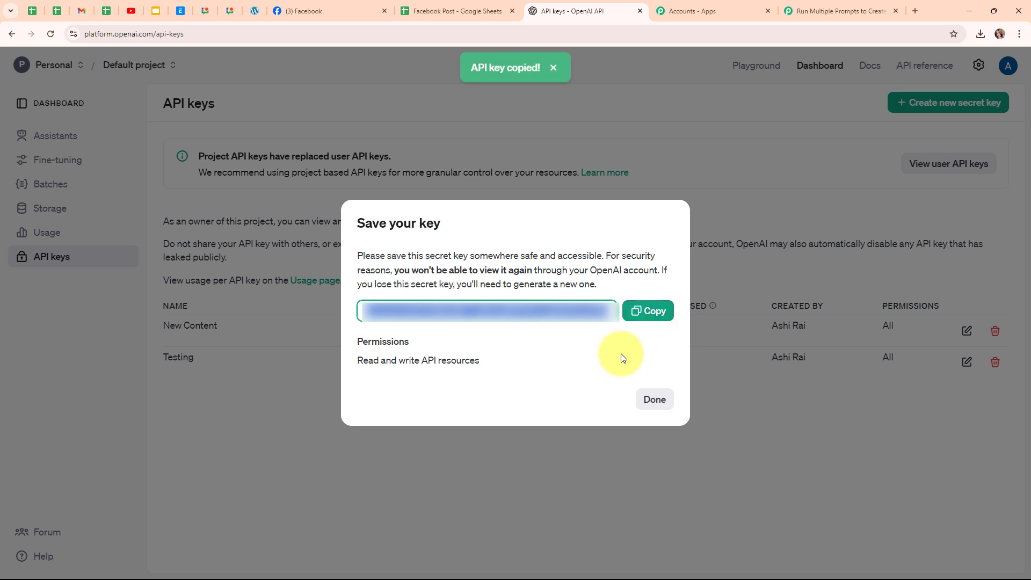
# Return to Pabbly Connect, paste the OpenAI API key as the new ChatGPT connection's token, and save the connection.
pyautogui.click(848, 19)
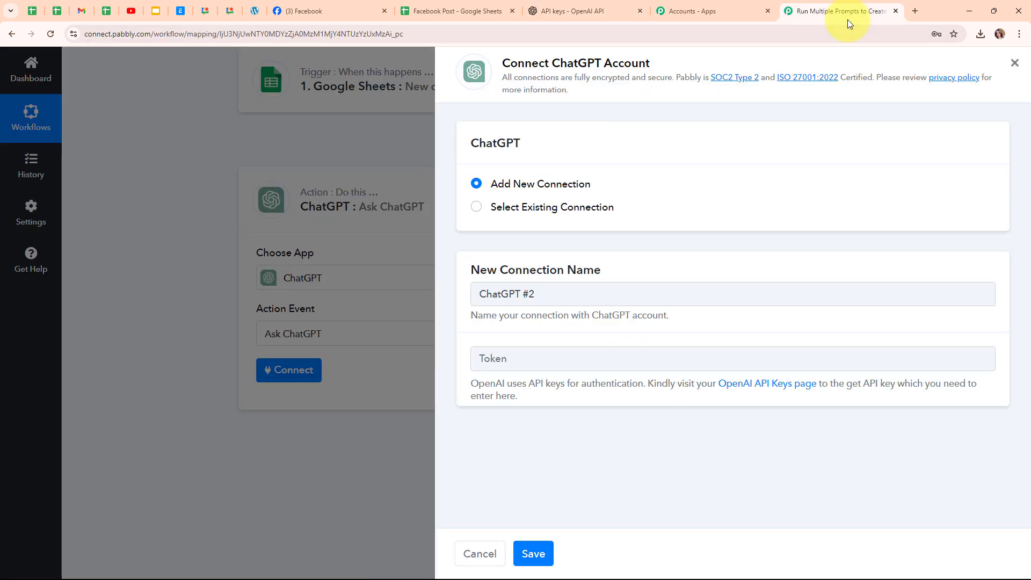
pyautogui.click(506, 361)
pyautogui.hotkey('ctrl', 'v')
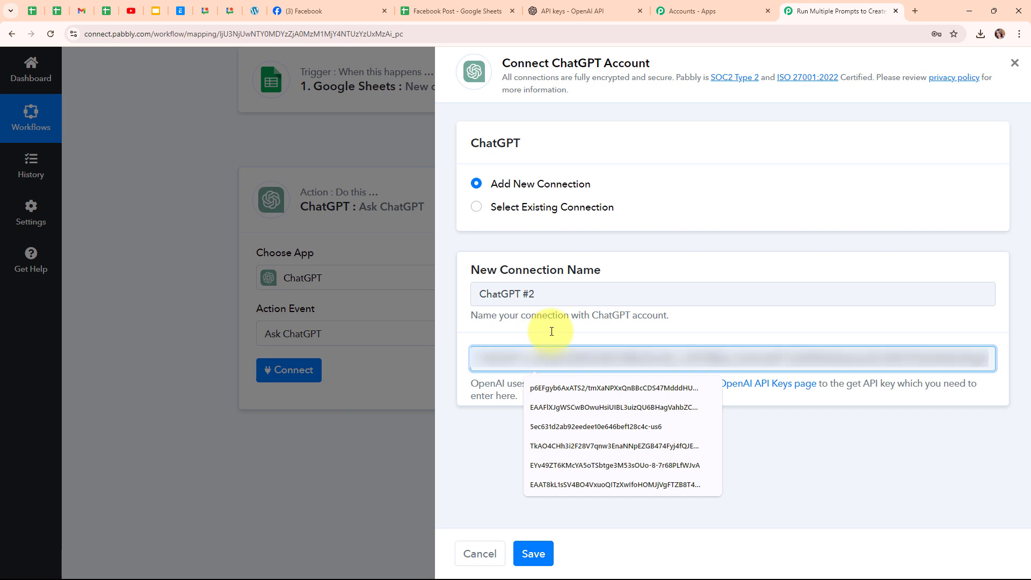
pyautogui.click(555, 332)
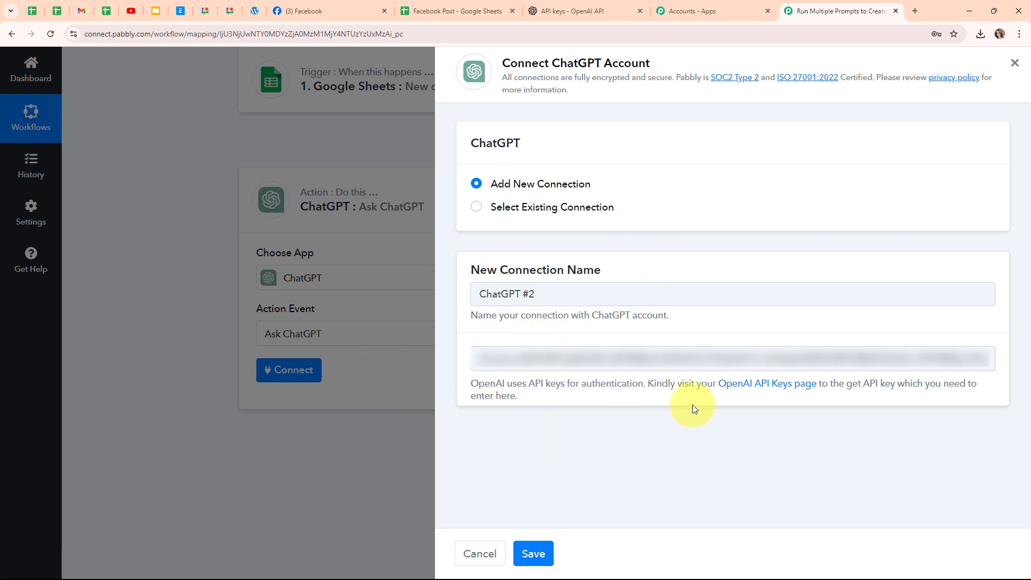
pyautogui.click(542, 554)
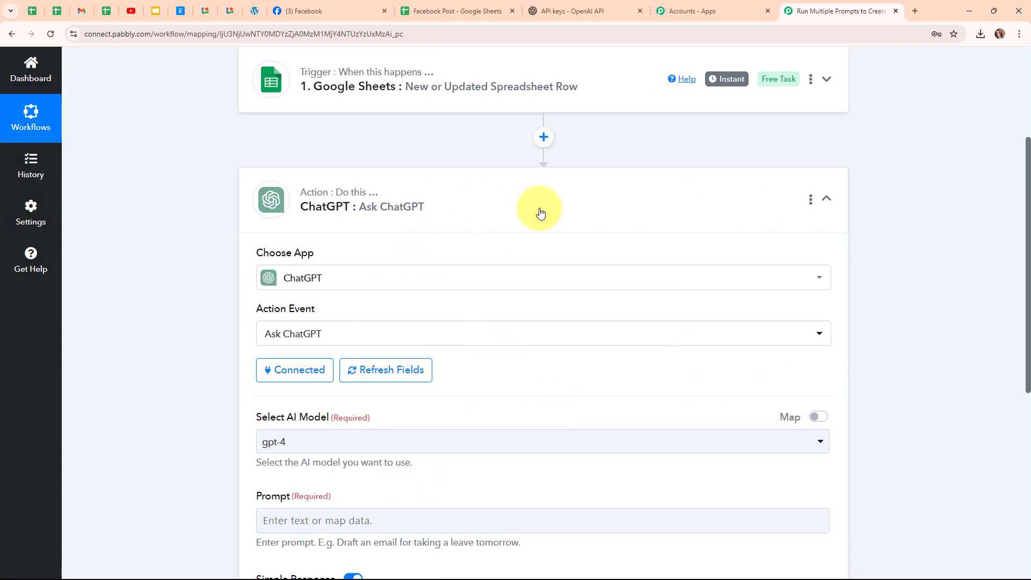
# Select gpt-4o as the AI model for the Ask ChatGPT action.
pyautogui.scroll(-5, 556, 403)
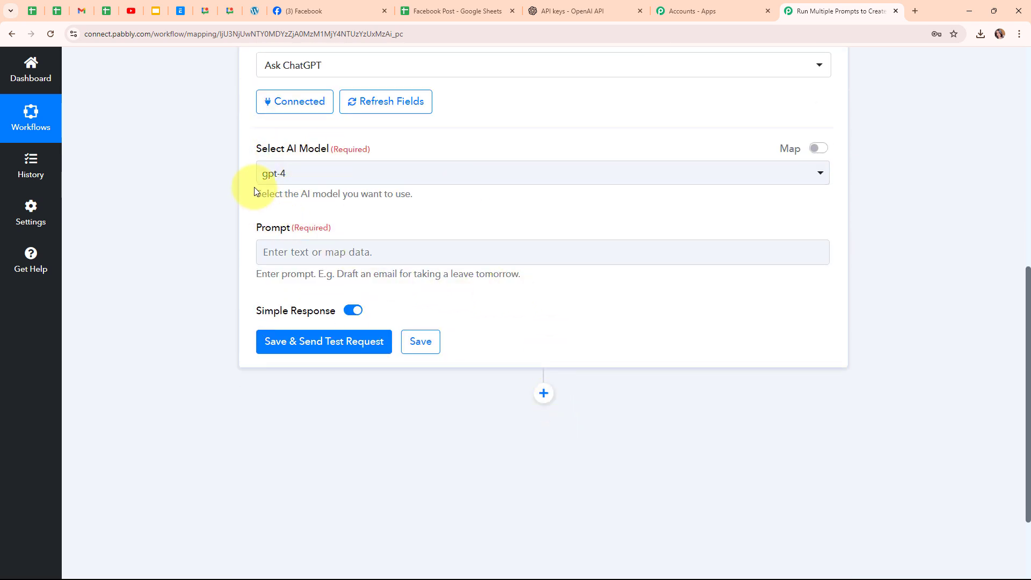
pyautogui.click(532, 182)
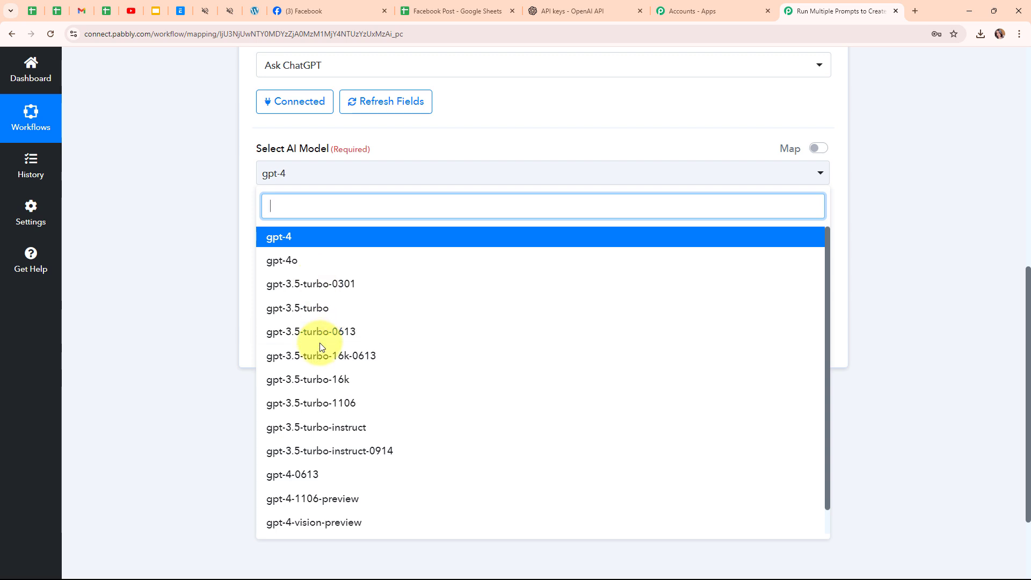
pyautogui.click(347, 268)
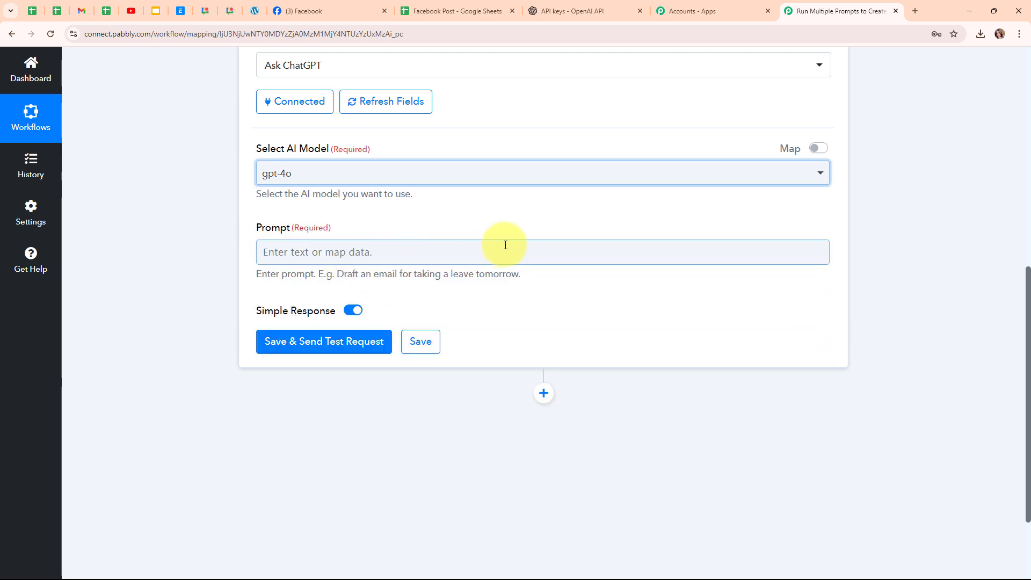
# Set the prompt to "Generate a one line caption for my Facebook Post for title:" plus the mapped Google Sheets Title, and send a test request.
pyautogui.scroll(1, 674, 246)
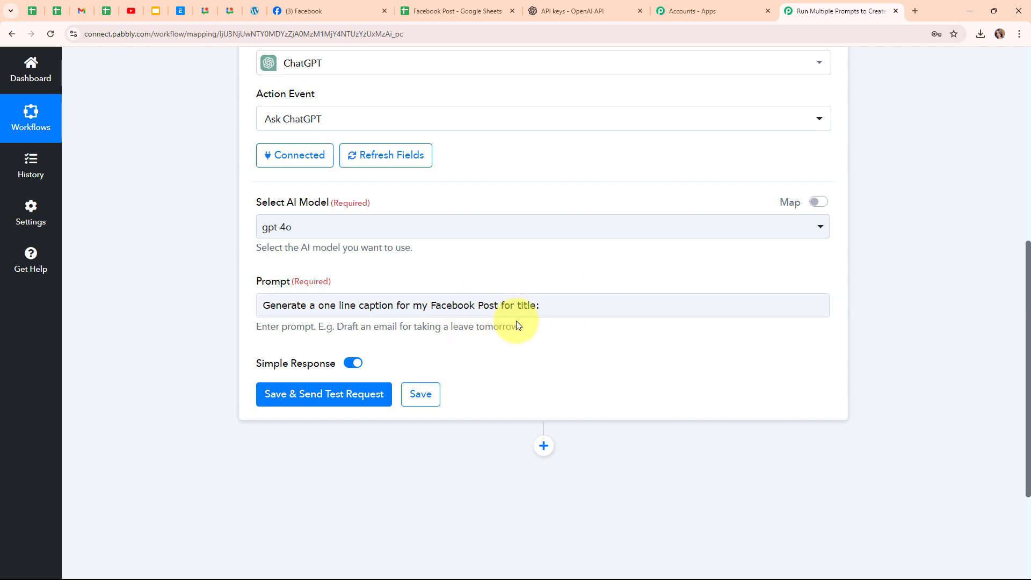
pyautogui.click(551, 304)
pyautogui.click(551, 304)
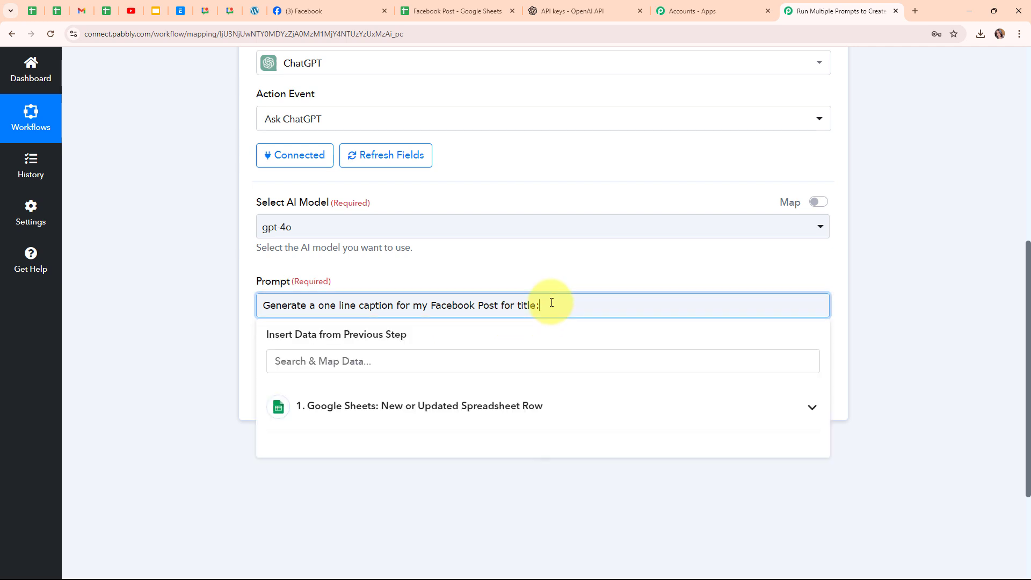
pyautogui.click(463, 411)
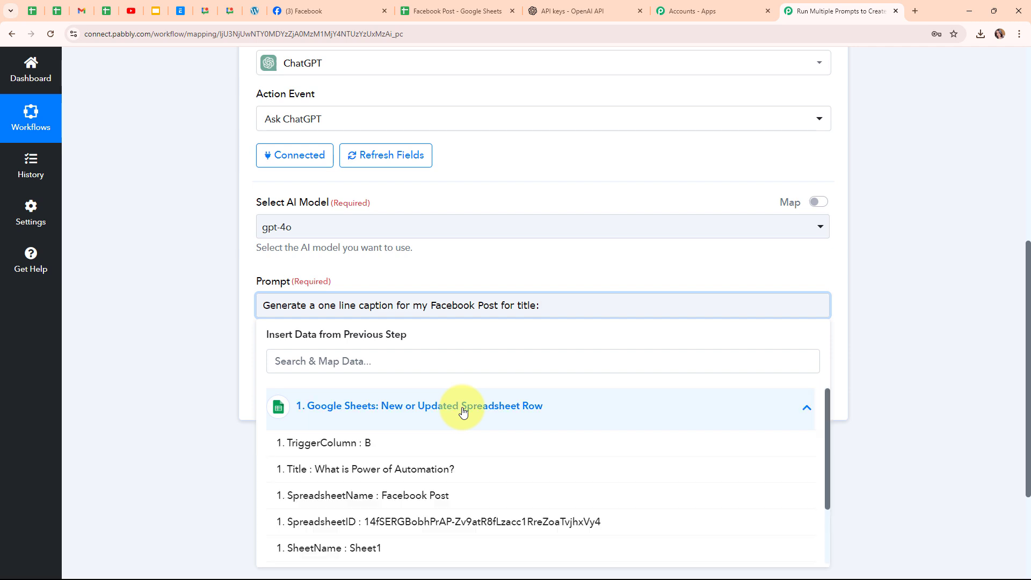
pyautogui.click(463, 469)
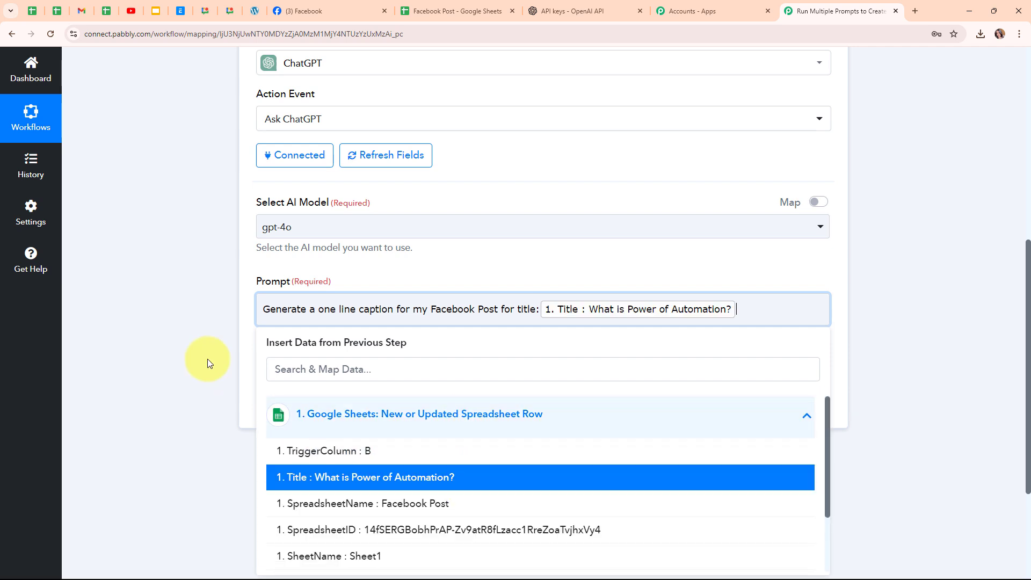
pyautogui.click(194, 340)
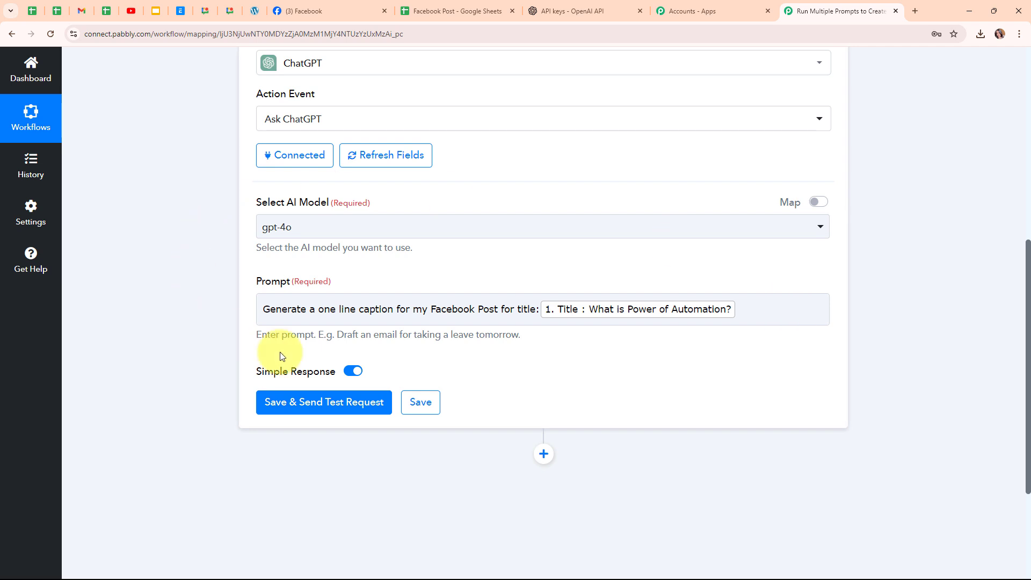
pyautogui.click(298, 411)
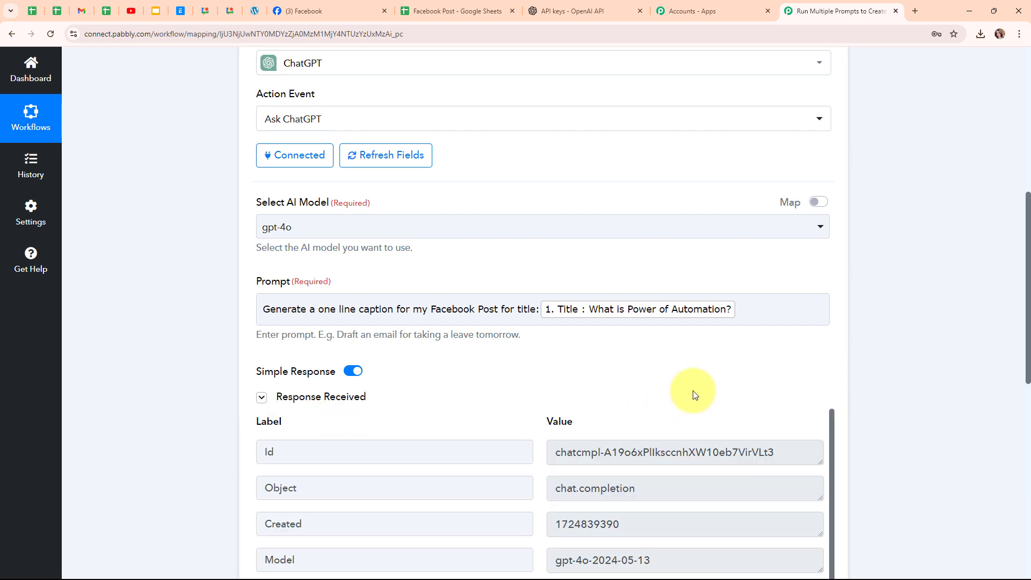
# Review the generated caption in the response's Choices 0 Message Content, and collapse the ChatGPT step.
pyautogui.scroll(-4, 693, 391)
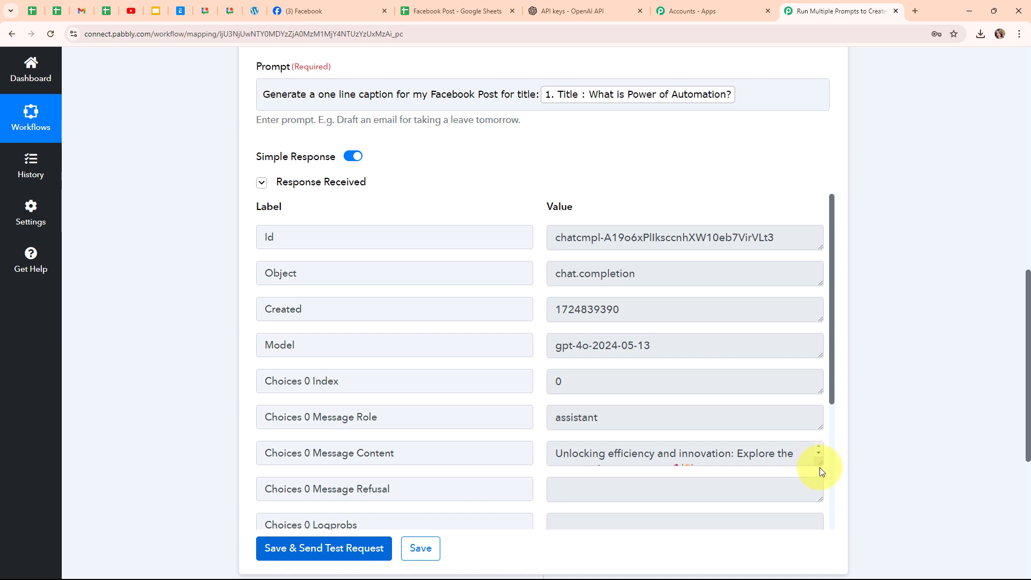
pyautogui.moveTo(815, 462); pyautogui.dragTo(814, 515)
pyautogui.click(702, 491)
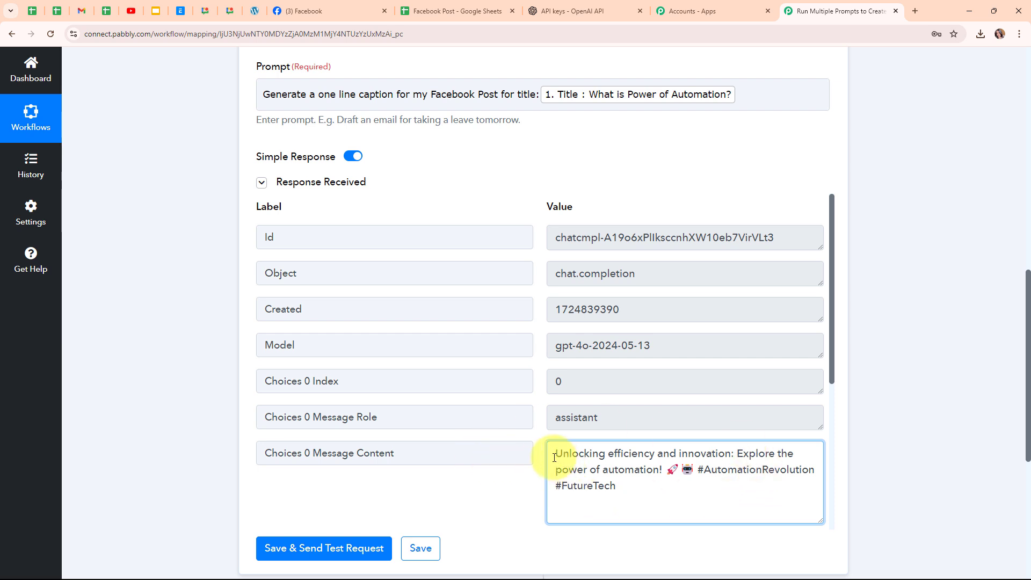
pyautogui.moveTo(555, 454); pyautogui.dragTo(621, 485)
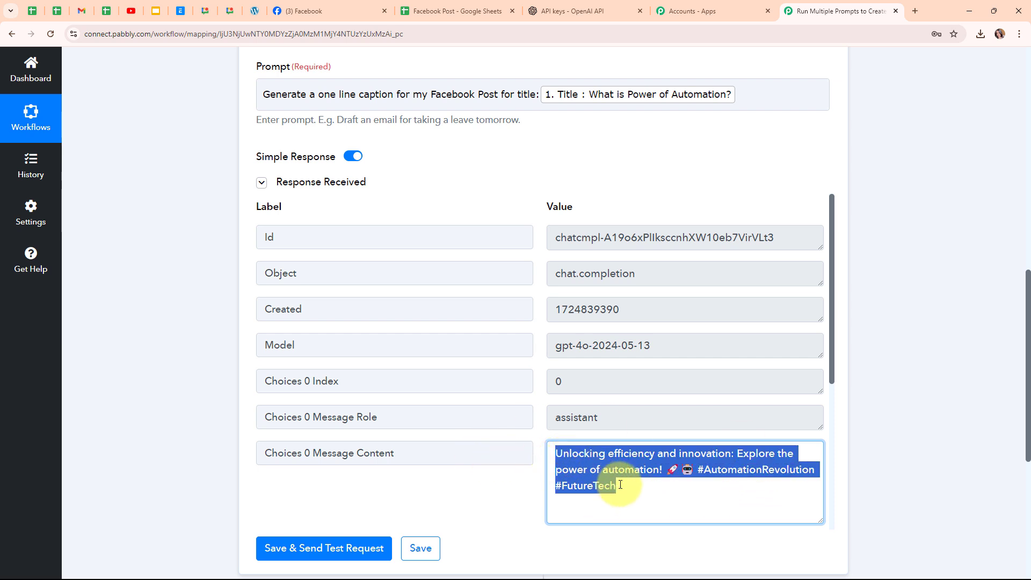
pyautogui.click(493, 509)
pyautogui.click(504, 503)
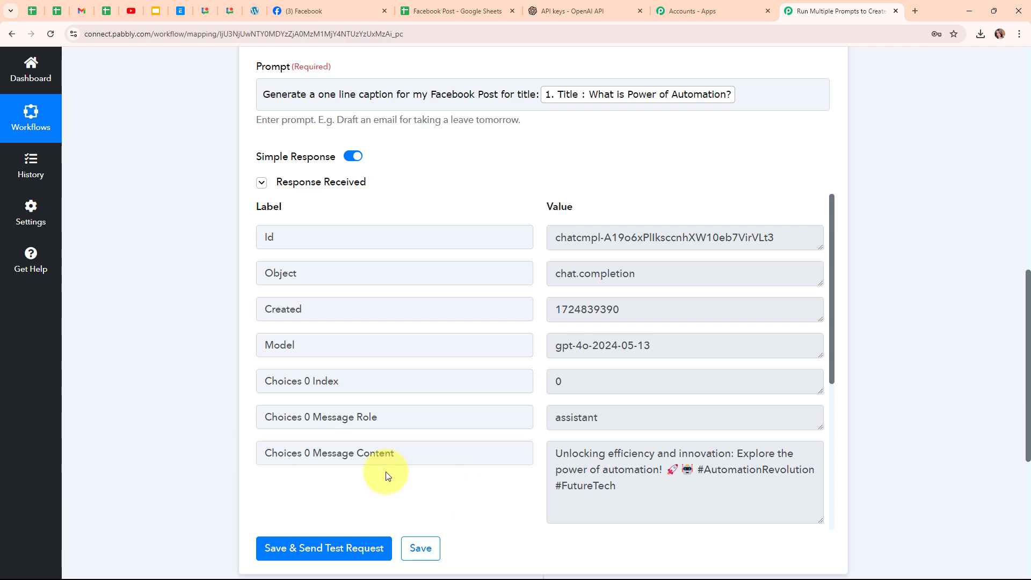
pyautogui.scroll(10, 846, 338)
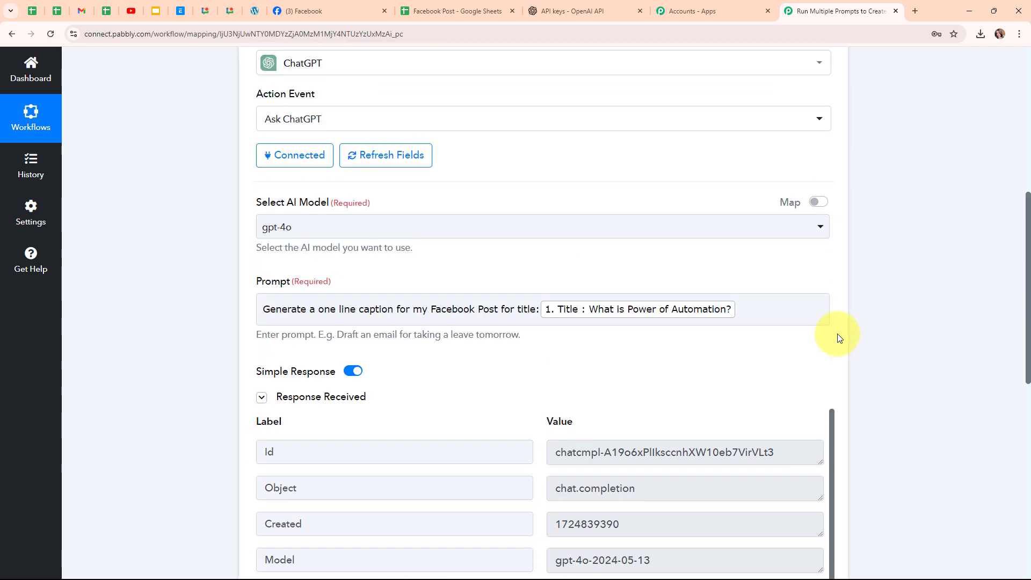
pyautogui.click(828, 361)
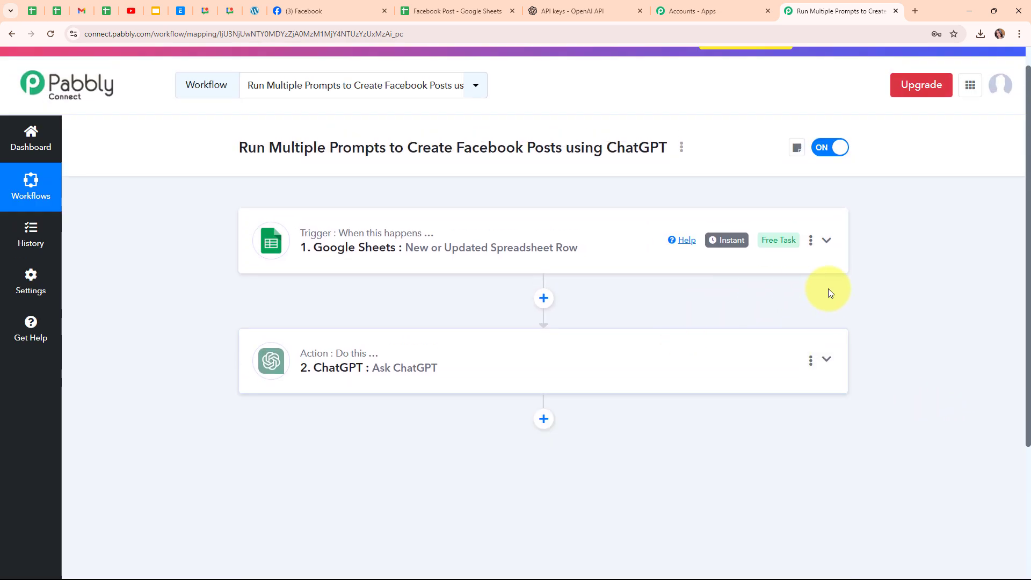
# Add a ChatGPT action with the Ask ChatGPT event after the caption step, and connect it through the existing ChatGPT #2 connection.
pyautogui.click(543, 420)
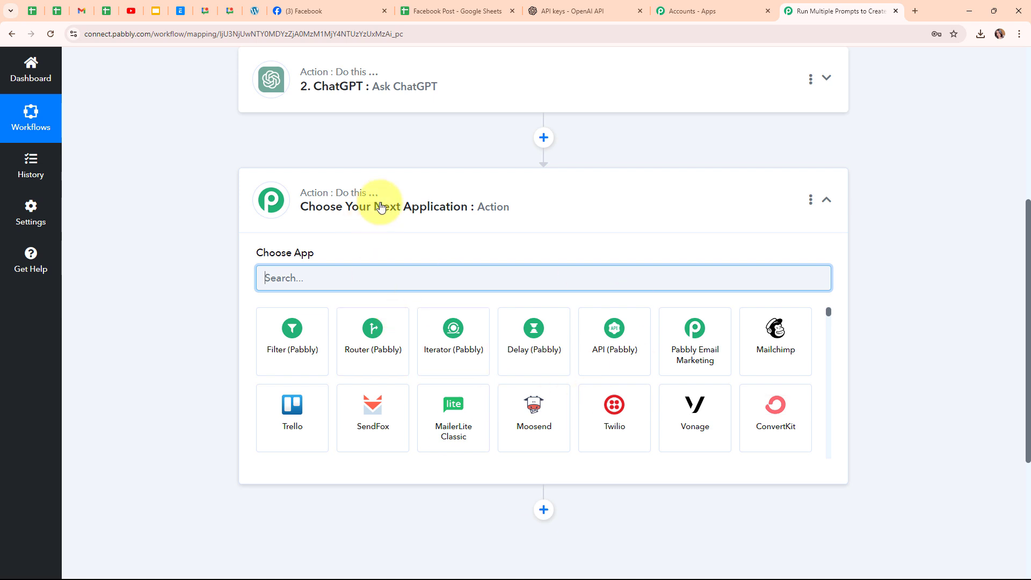
pyautogui.write('chat')
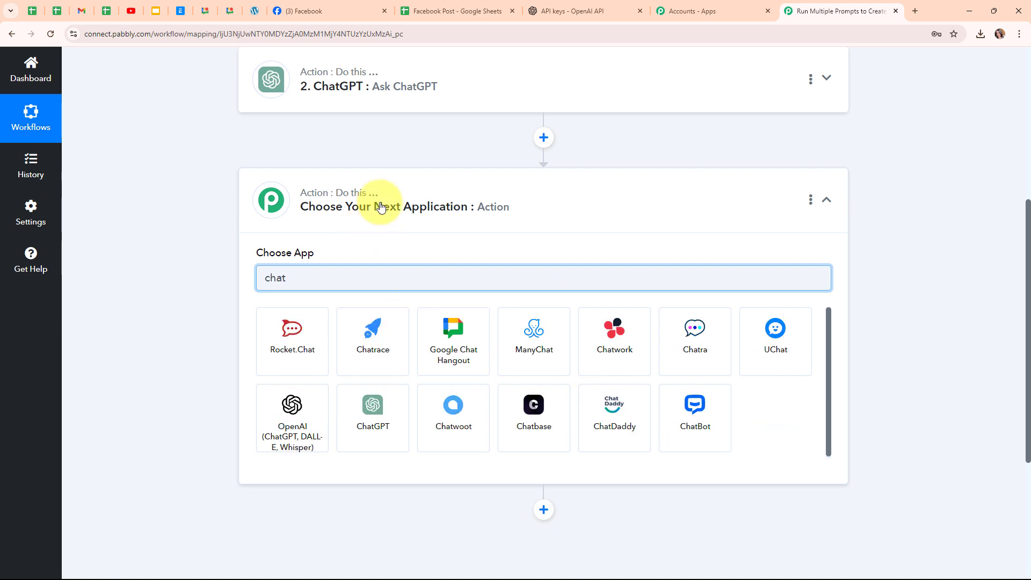
pyautogui.click(445, 350)
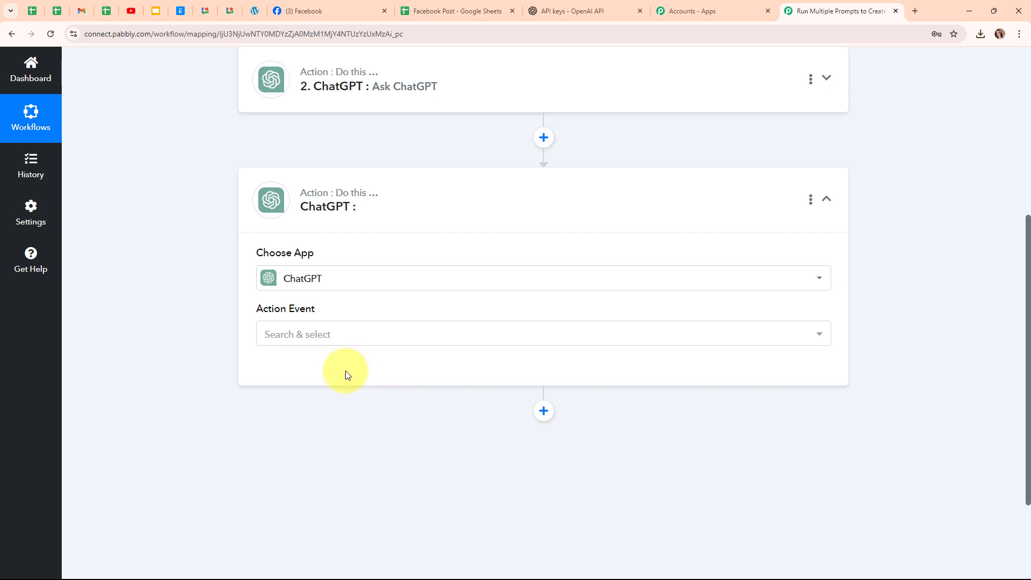
pyautogui.click(287, 347)
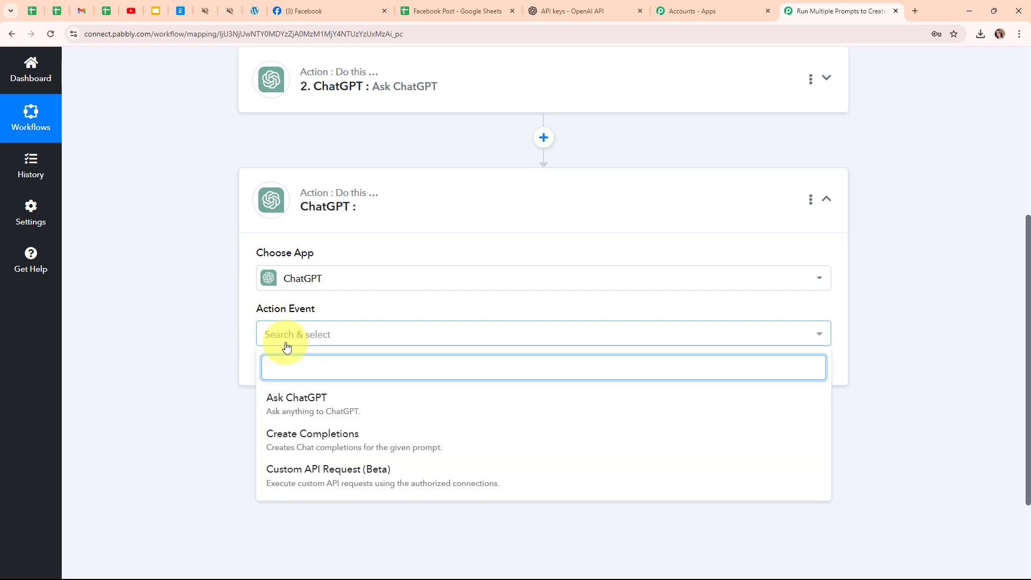
pyautogui.click(301, 398)
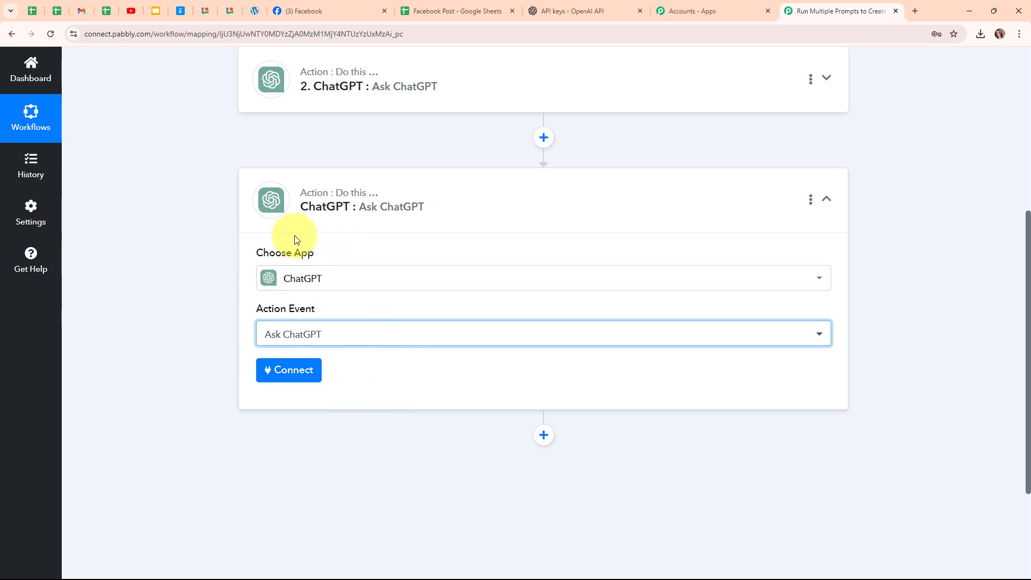
pyautogui.click(273, 380)
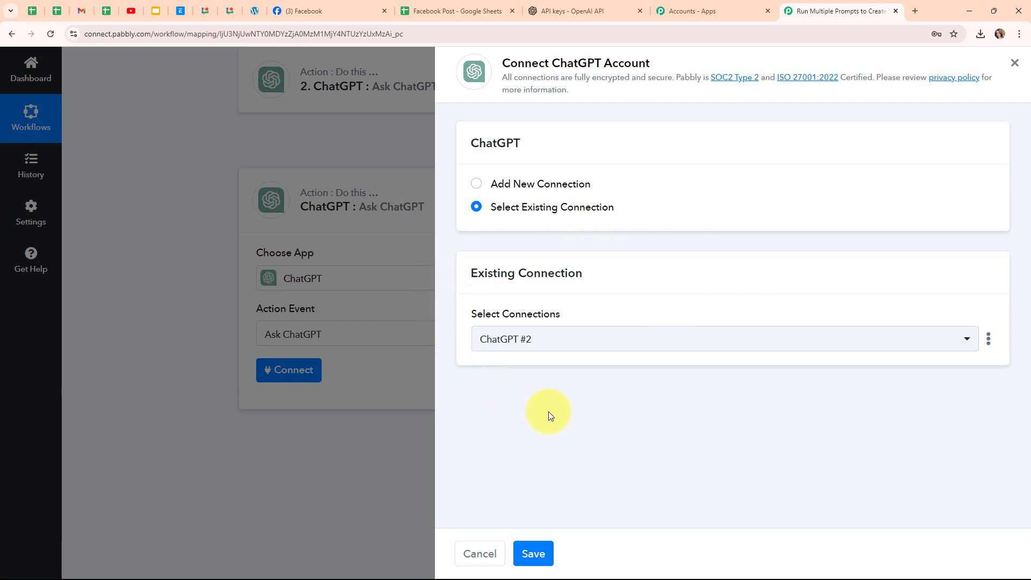
pyautogui.click(551, 553)
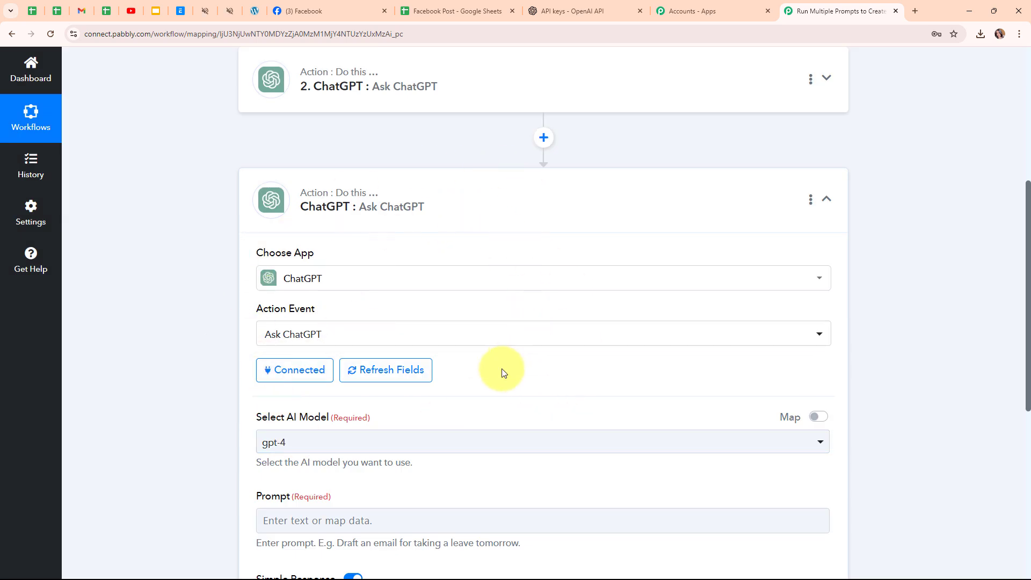
# Select gpt-4o as the AI model for the second Ask ChatGPT action.
pyautogui.scroll(-3, 503, 371)
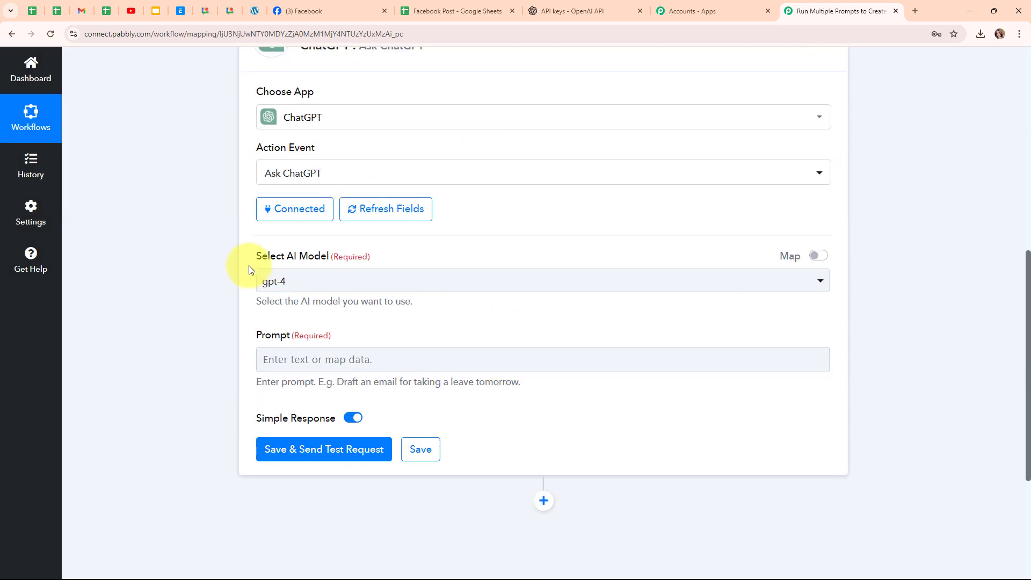
pyautogui.click(326, 279)
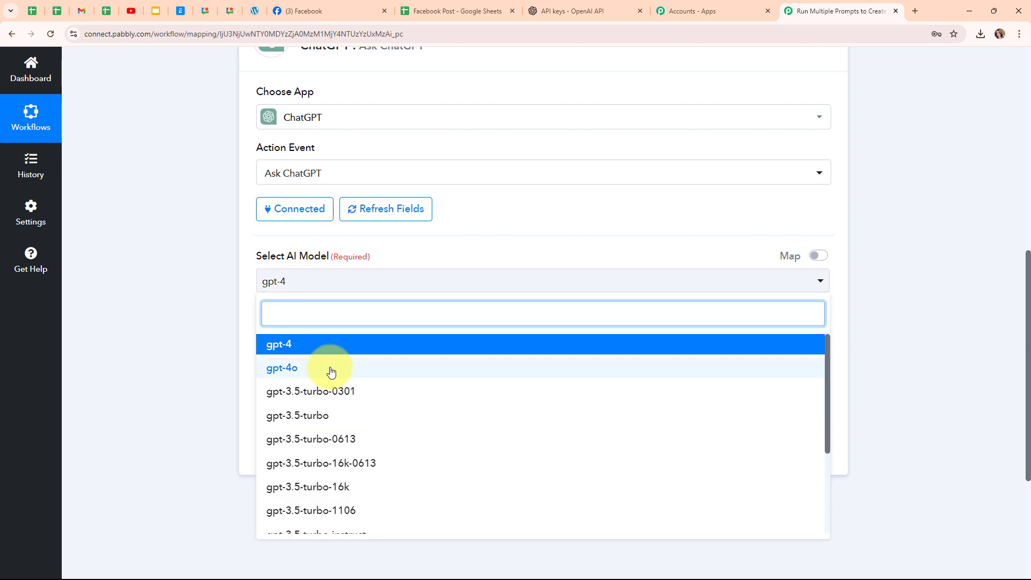
pyautogui.click(331, 372)
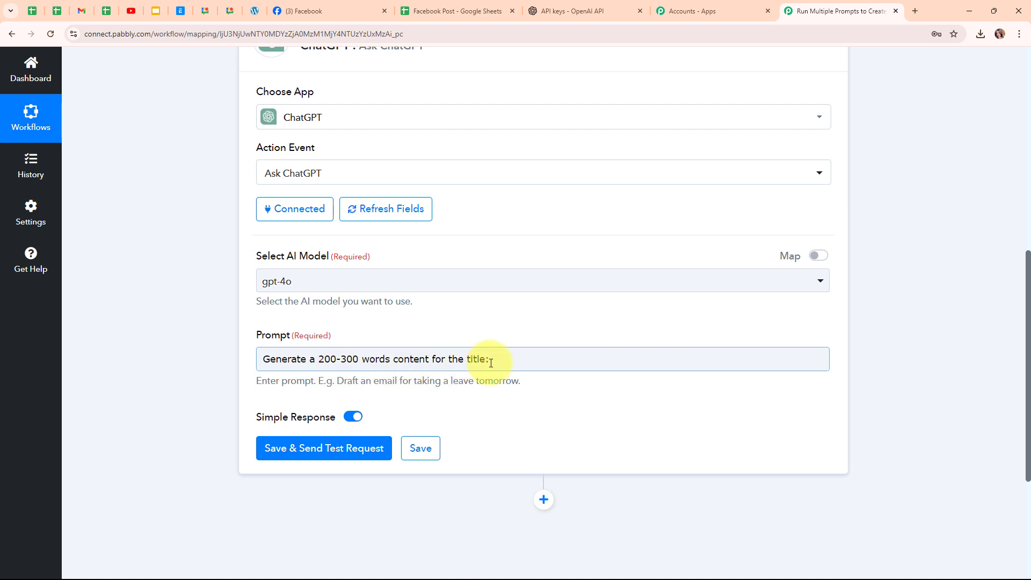
# Set the prompt to "Generate a 200-300 words content for the title:" plus the mapped Google Sheets Title, and send a test request.
pyautogui.click(520, 359)
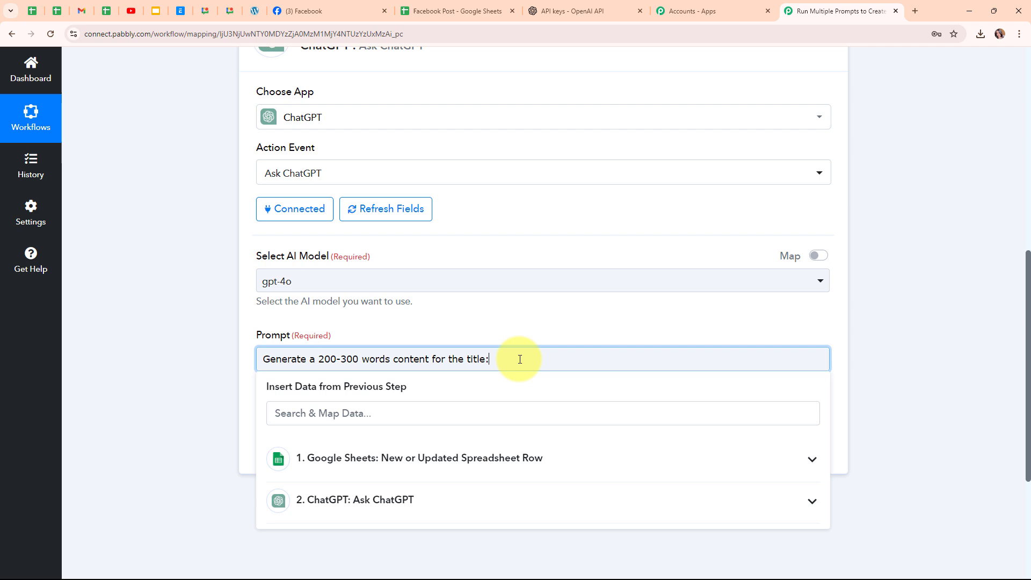
pyautogui.click(512, 470)
pyautogui.click(509, 530)
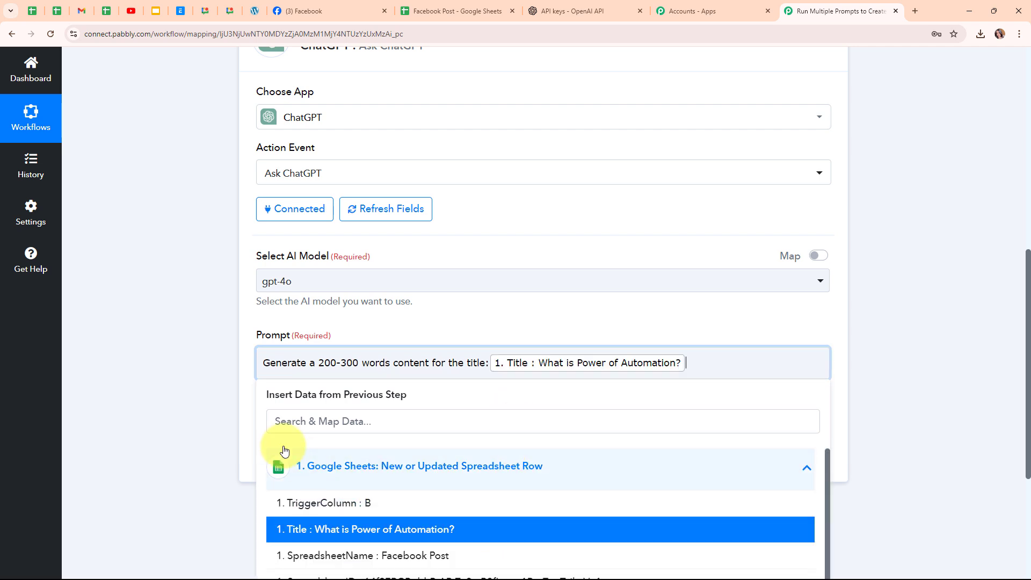
pyautogui.click(208, 385)
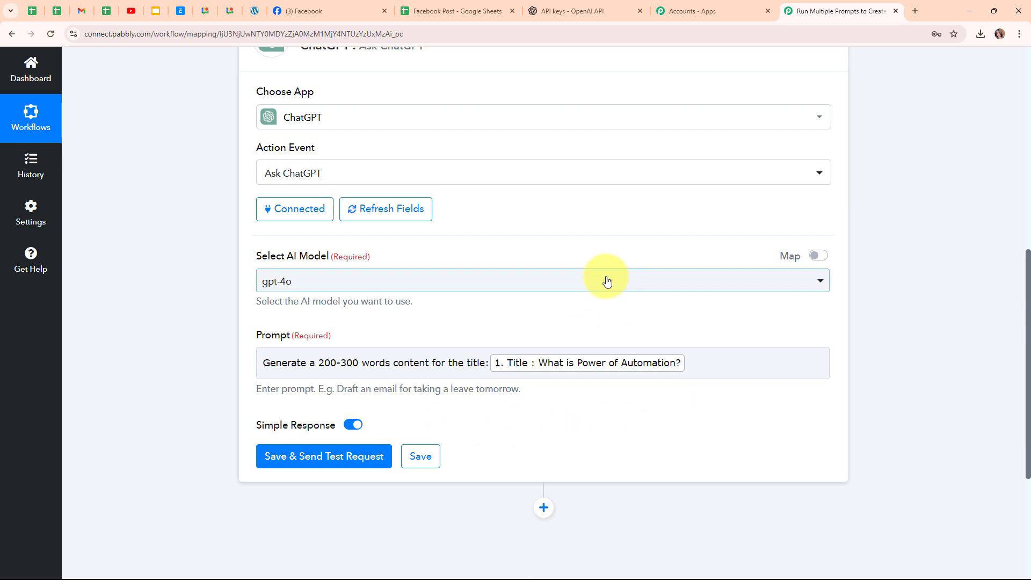
pyautogui.scroll(-2, 564, 365)
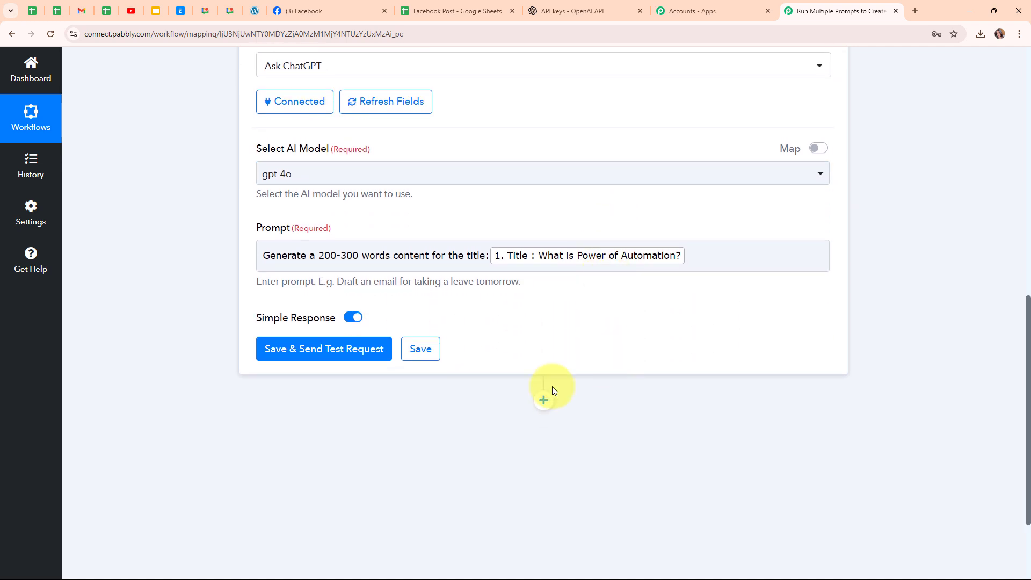
pyautogui.click(293, 354)
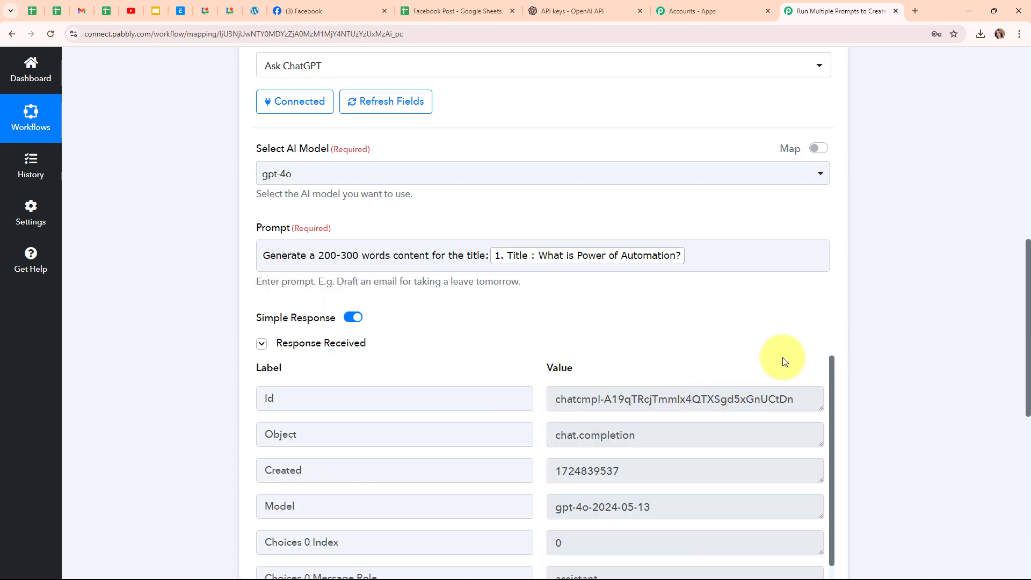
# Enlarge and read the generated content in the response's Choices 0 Message Content, and collapse the second ChatGPT step.
pyautogui.scroll(-4, 784, 356)
pyautogui.scroll(-1, 886, 397)
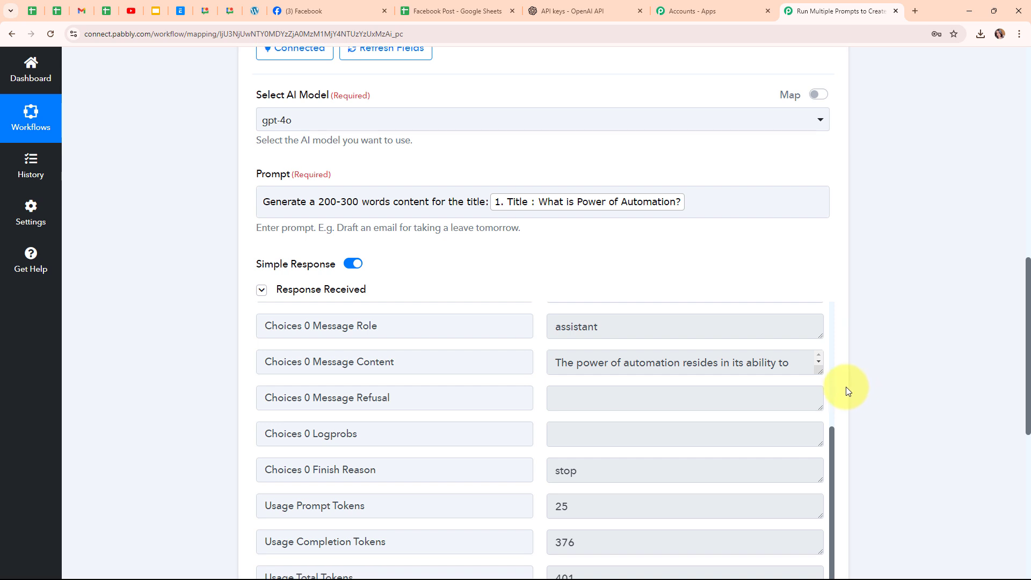
pyautogui.moveTo(819, 372); pyautogui.dragTo(817, 576)
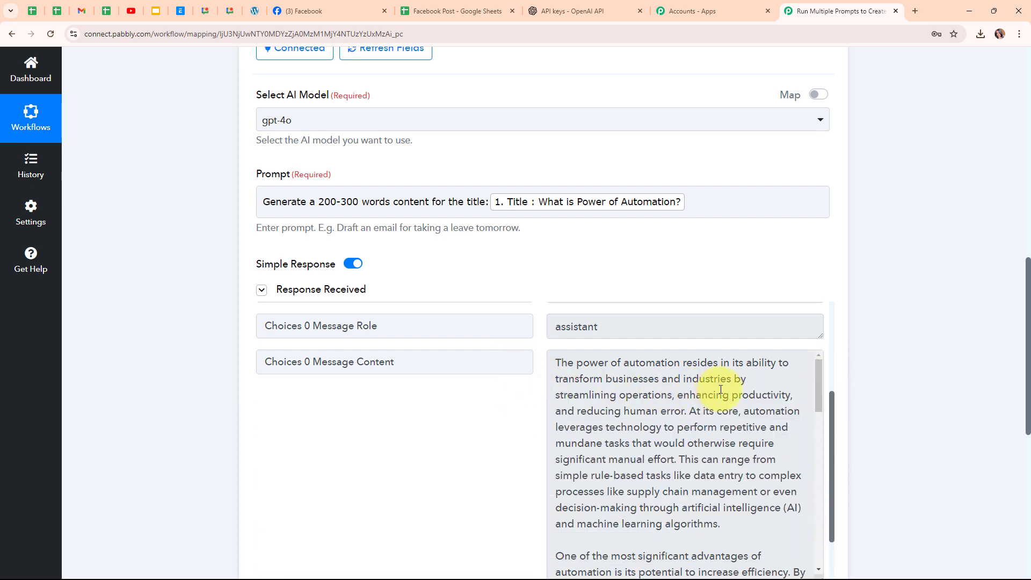
pyautogui.scroll(-2, 784, 391)
pyautogui.scroll(-3, 874, 389)
pyautogui.scroll(-8, 704, 381)
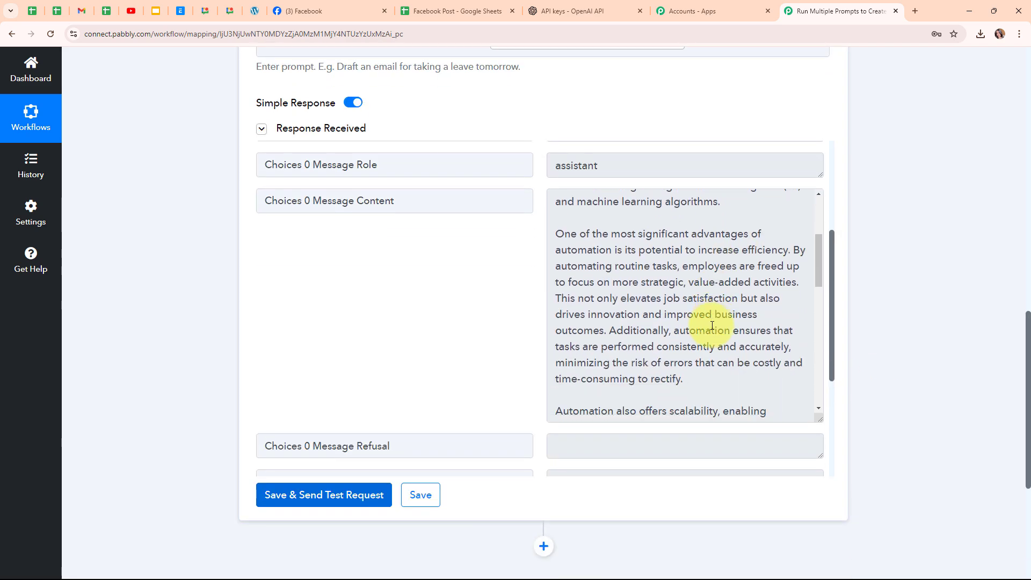
pyautogui.scroll(-3, 709, 323)
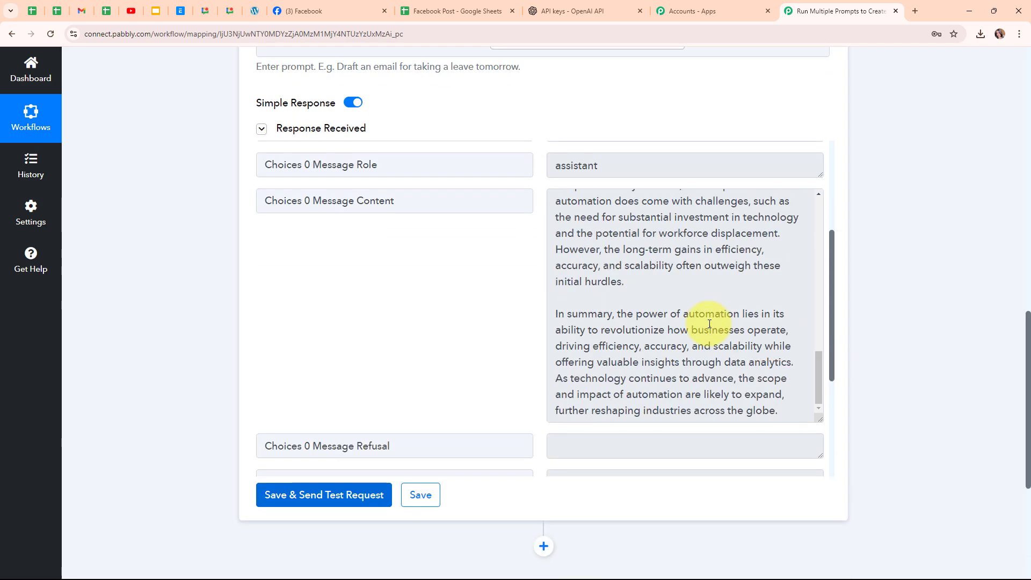
pyautogui.scroll(9, 916, 372)
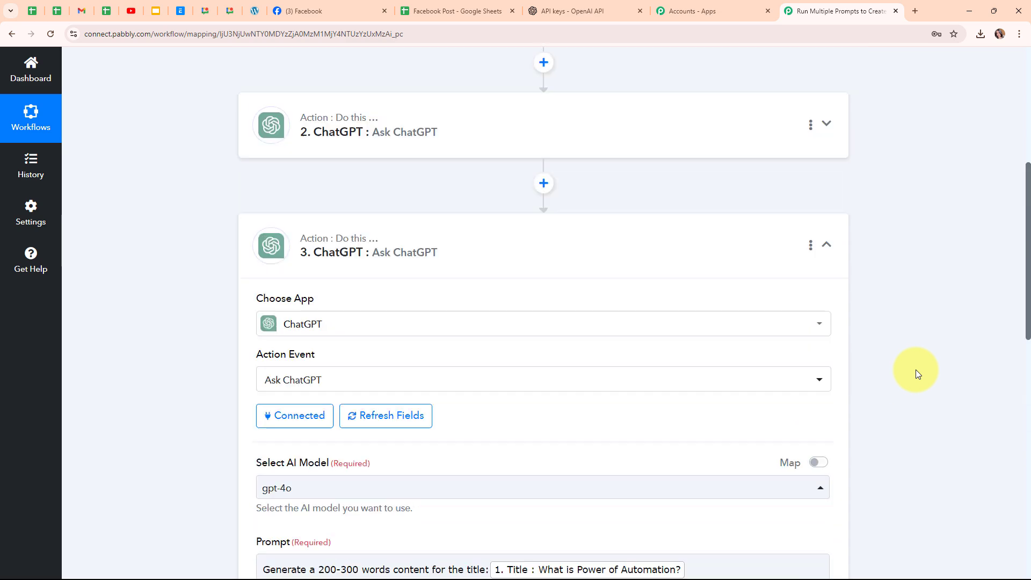
pyautogui.click(834, 253)
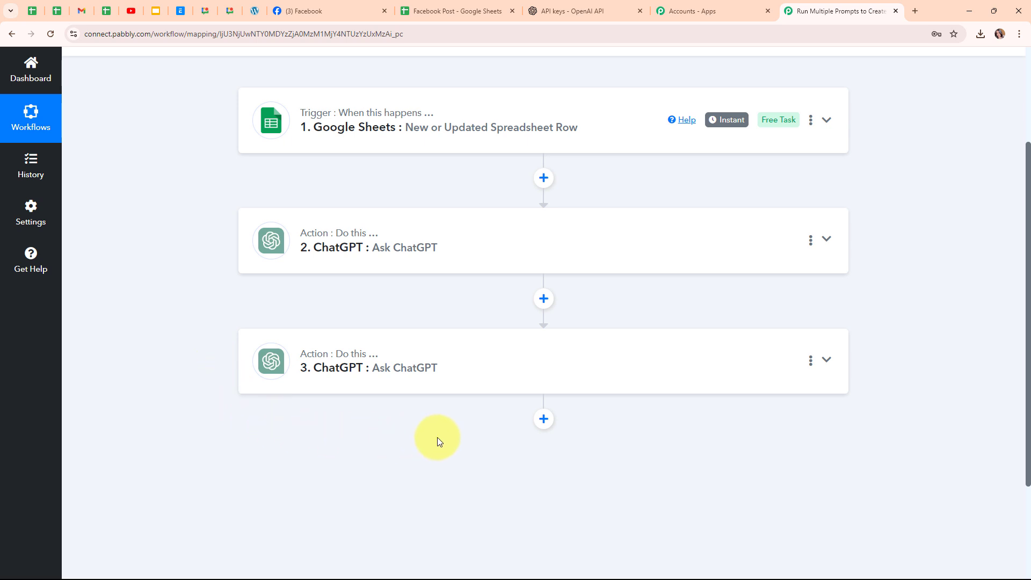
# Add a Facebook Pages action with the Create Page Photo Post event after the second ChatGPT step.
pyautogui.click(542, 424)
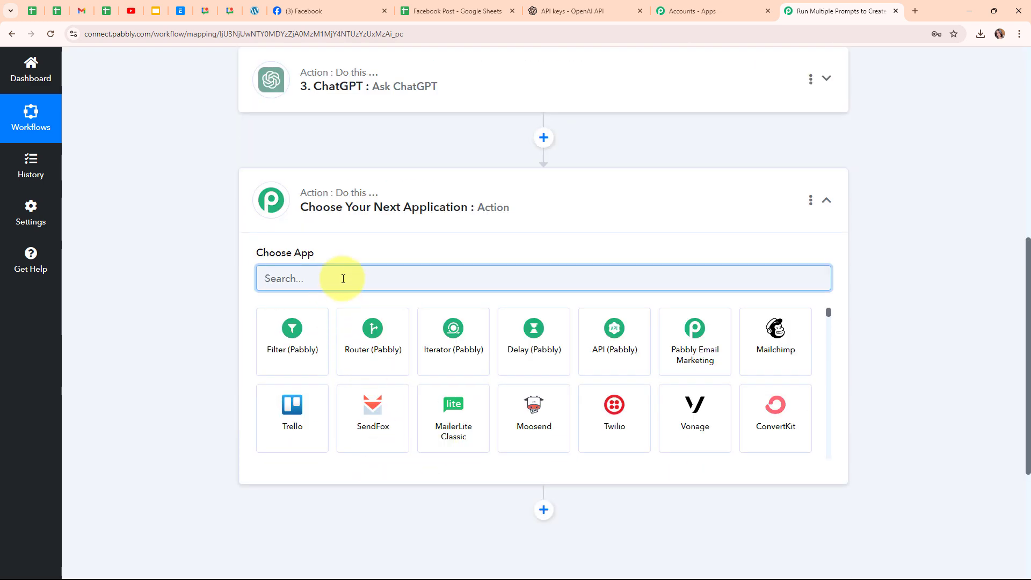
pyautogui.write('faceb')
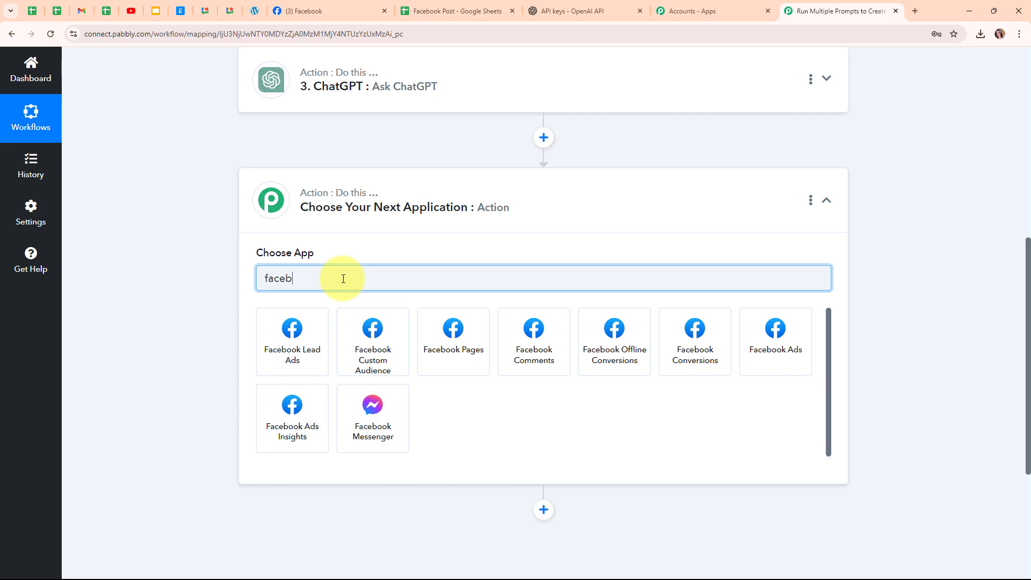
pyautogui.click(450, 365)
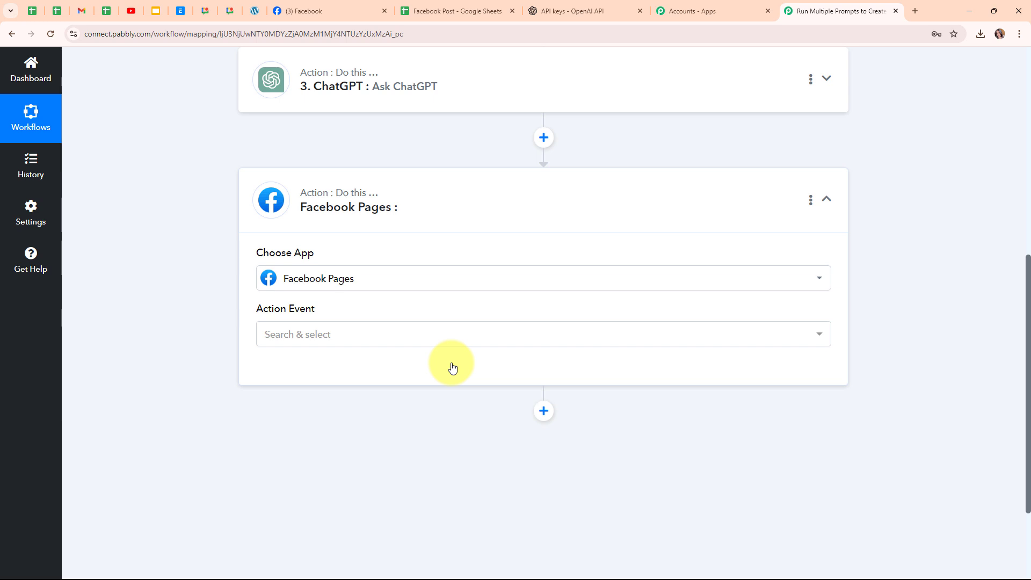
pyautogui.click(362, 333)
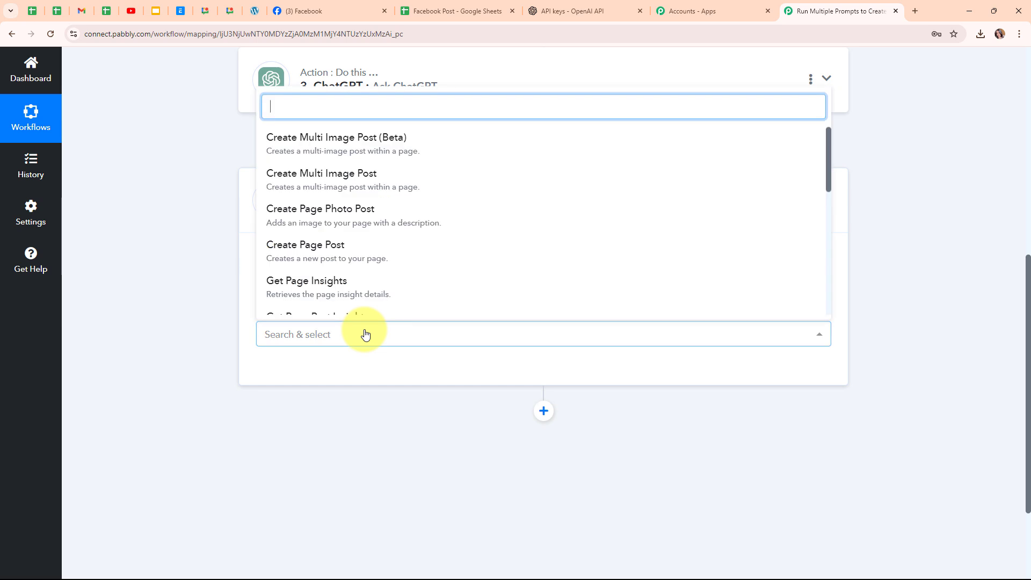
pyautogui.click(387, 228)
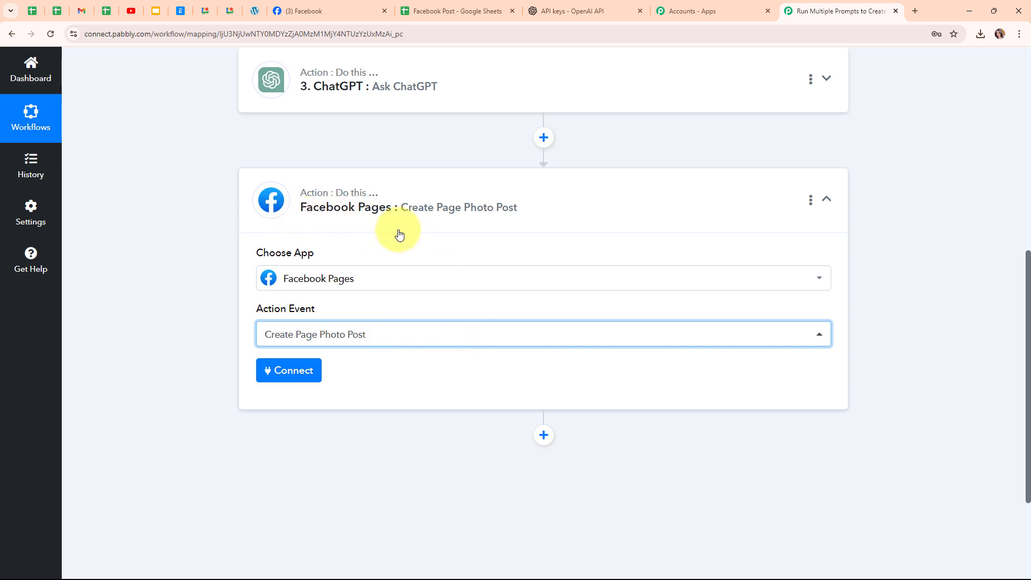
# Create a new Facebook Pages connection and authorize Pabbly Connect by continuing with the previously linked Facebook account.
pyautogui.click(313, 380)
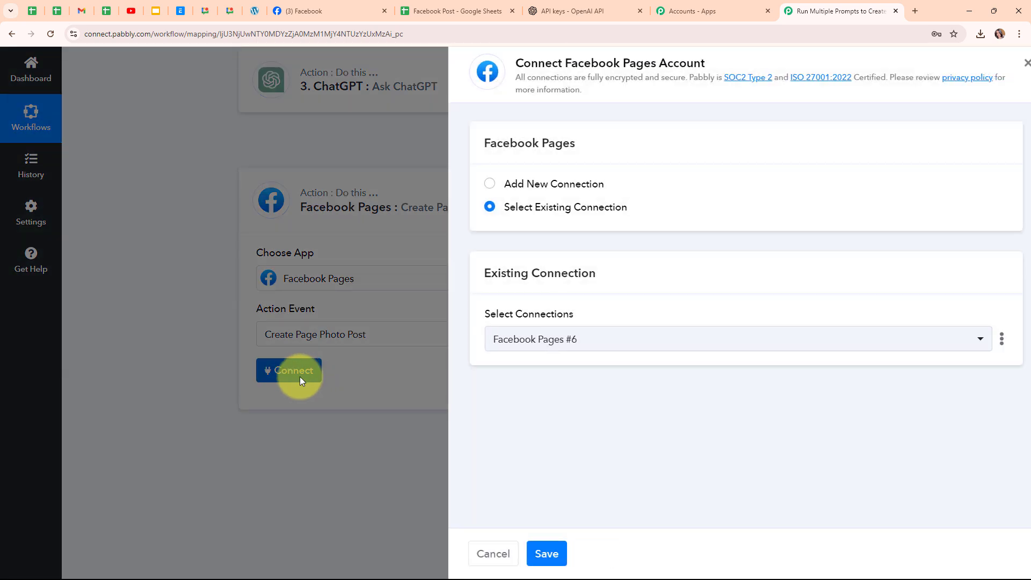
pyautogui.click(477, 185)
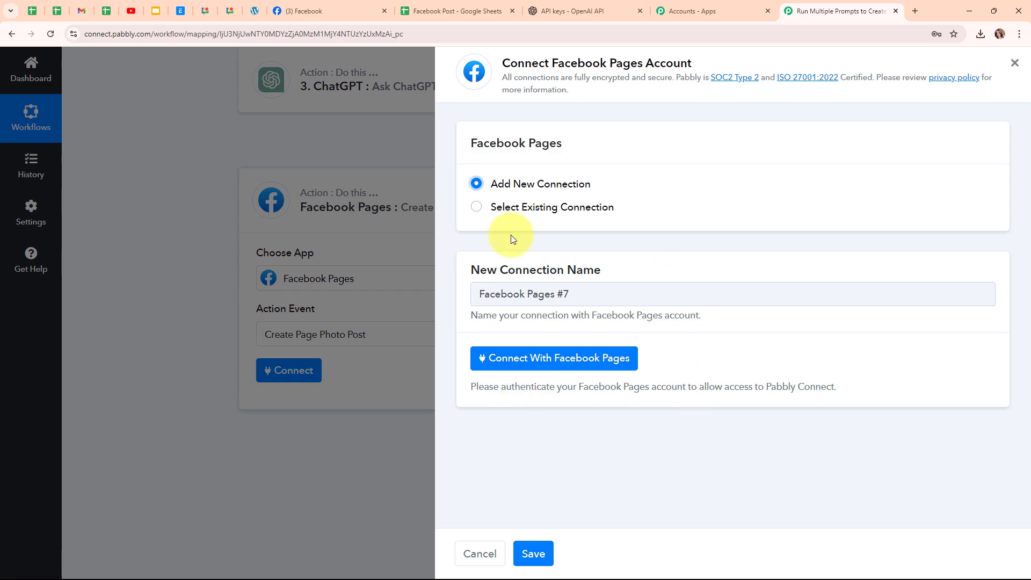
pyautogui.click(558, 359)
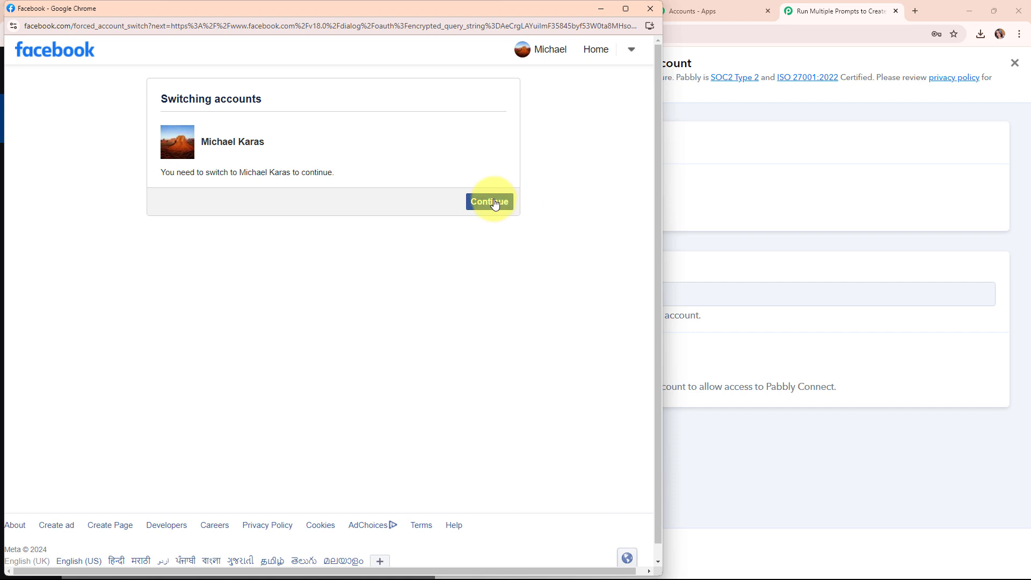
pyautogui.click(489, 202)
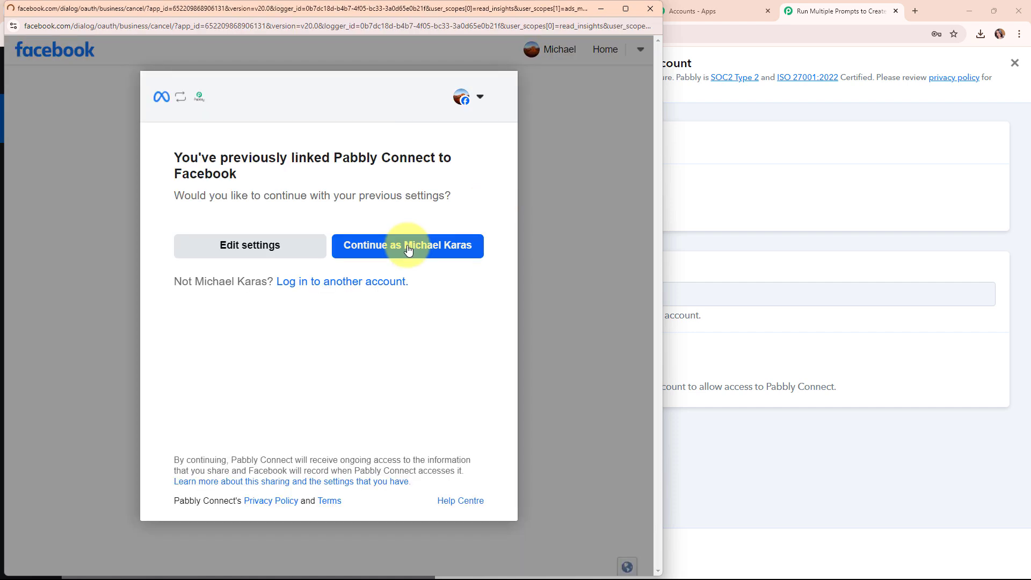
pyautogui.click(407, 244)
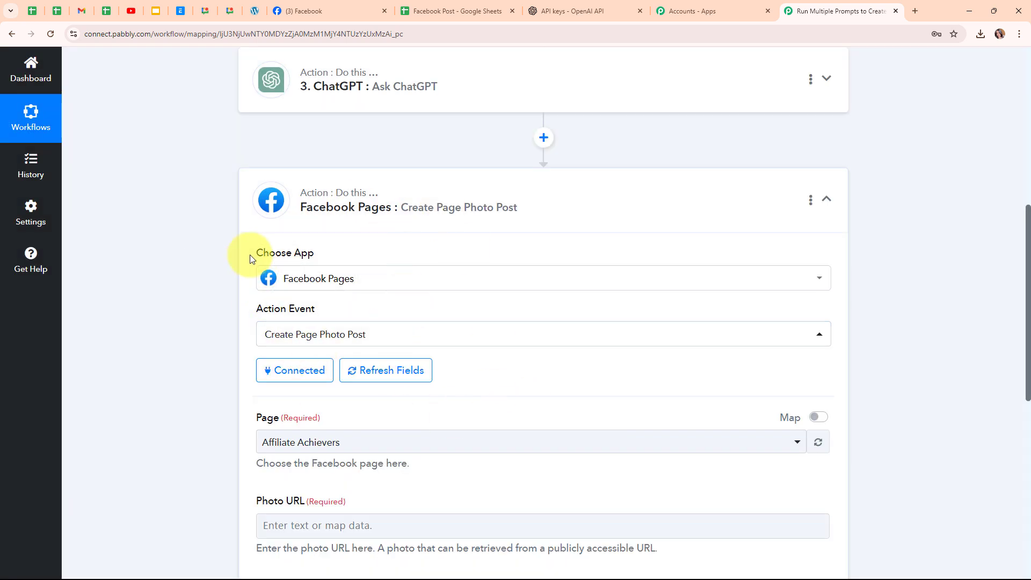
# Check the target Facebook page and choose Pabbly Connect as the page for the photo post.
pyautogui.click(314, 7)
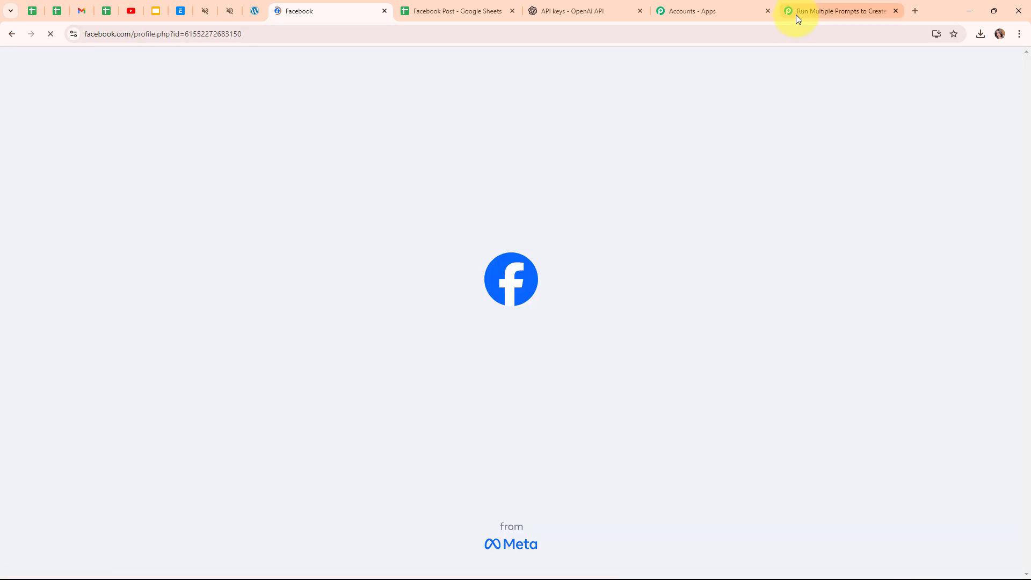
pyautogui.click(798, 14)
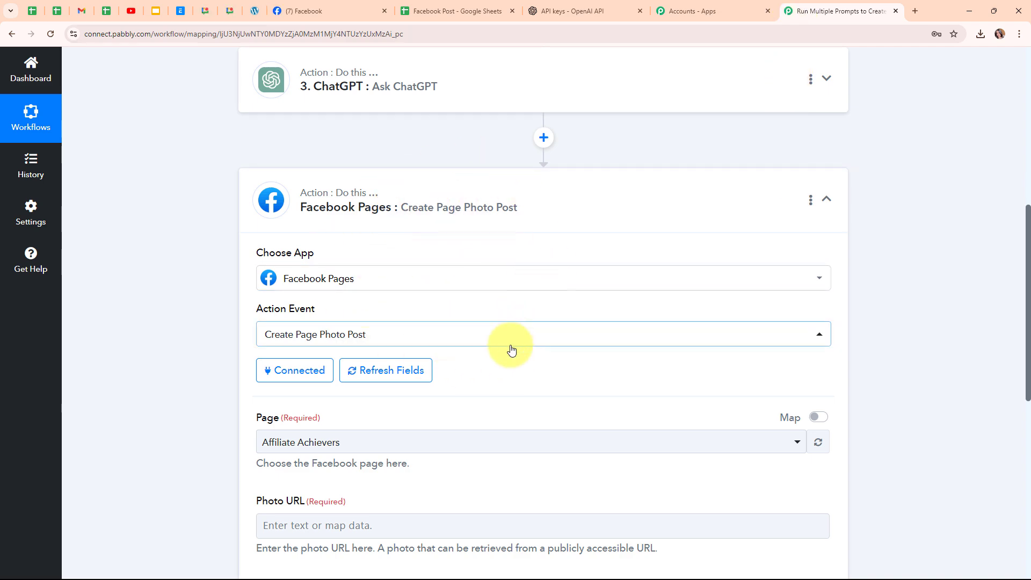
pyautogui.scroll(-4, 499, 369)
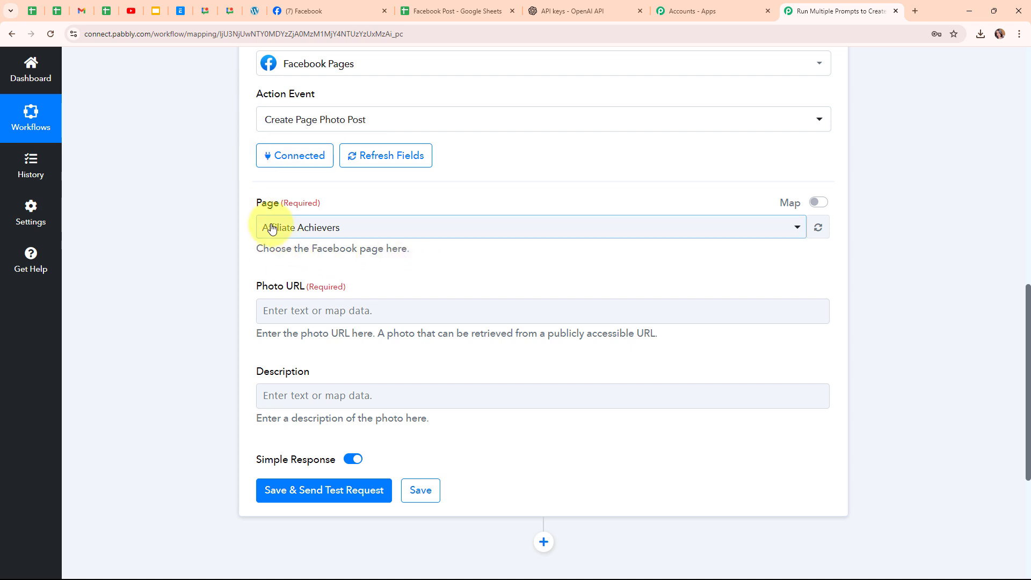
pyautogui.click(469, 239)
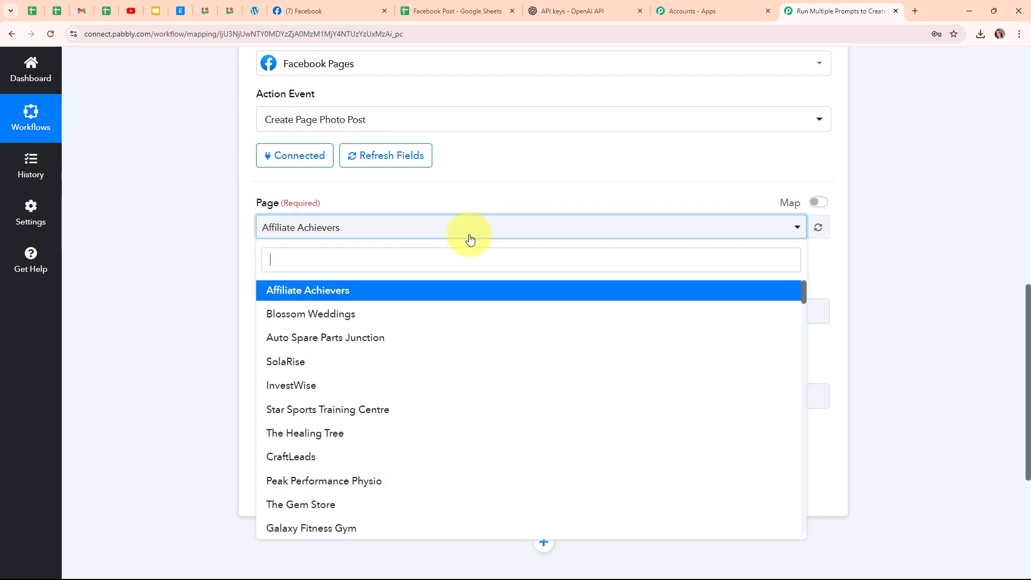
pyautogui.write('pab')
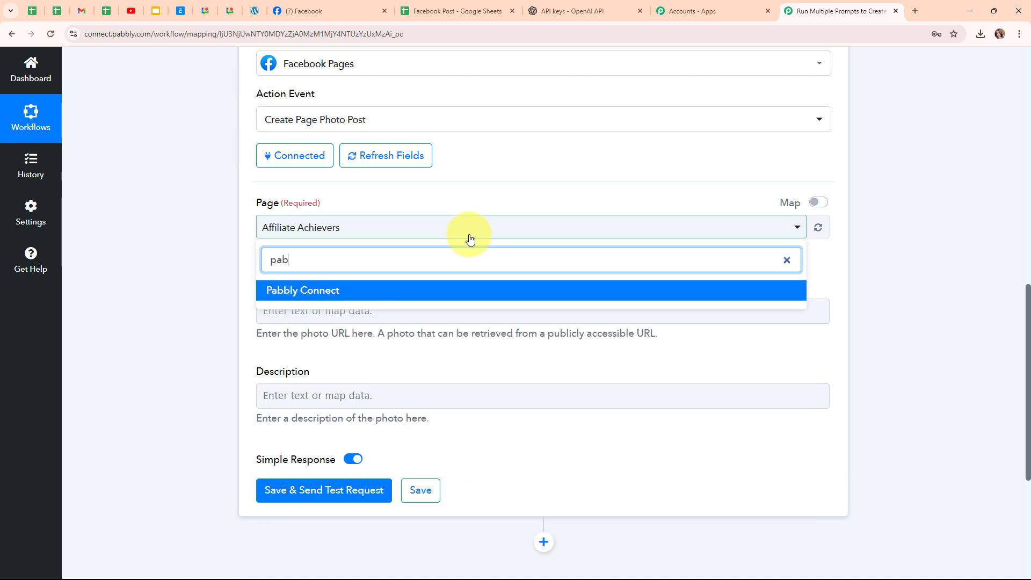
pyautogui.click(437, 287)
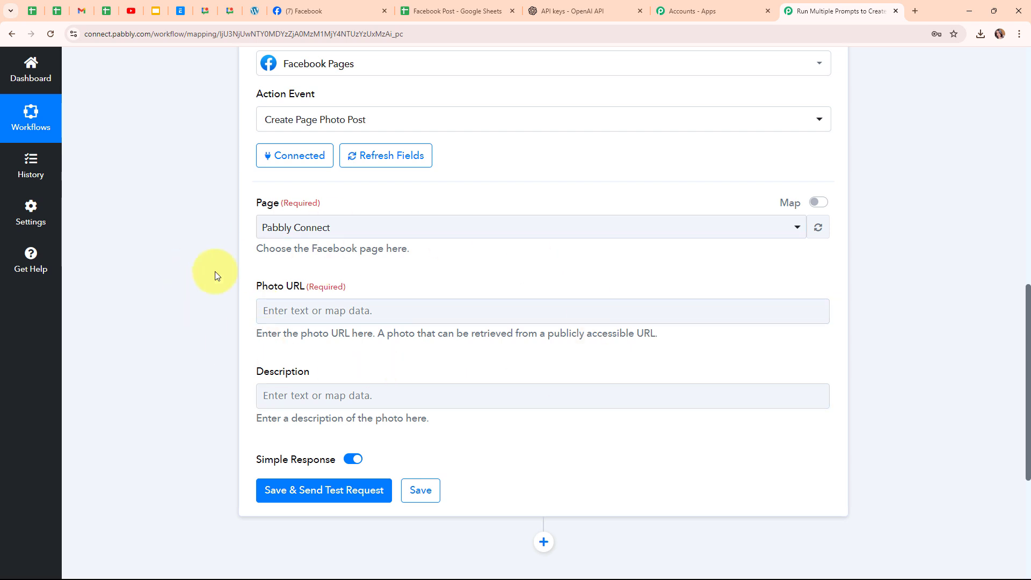
# Map the Photo URL to the Image URL from the Google Sheets trigger.
pyautogui.click(324, 322)
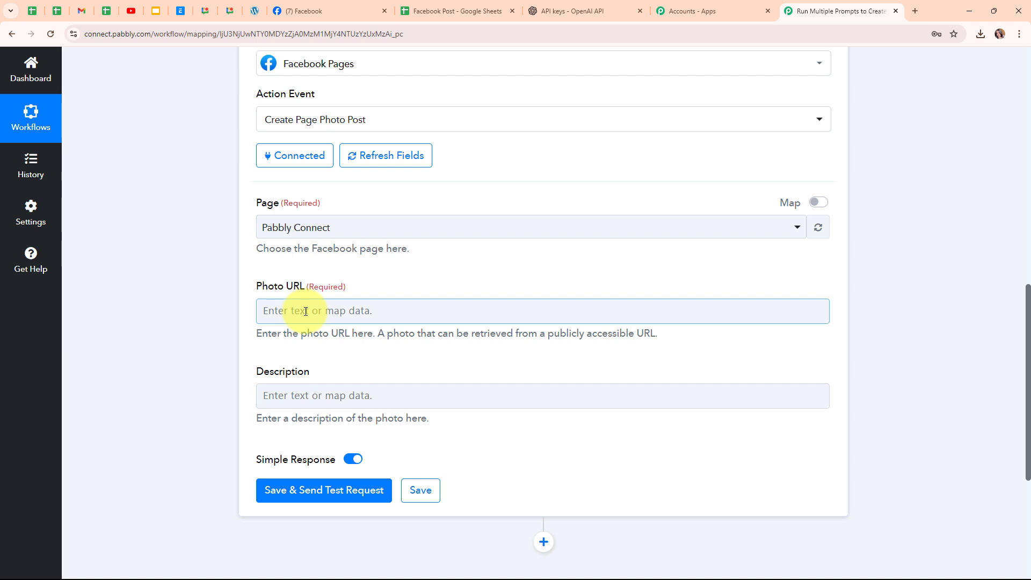
pyautogui.click(305, 311)
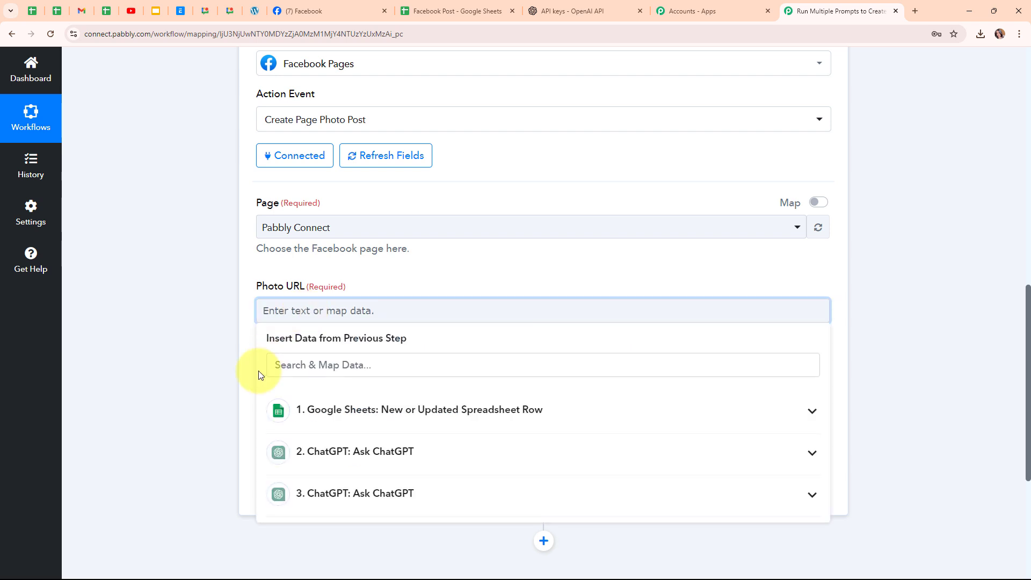
pyautogui.click(412, 417)
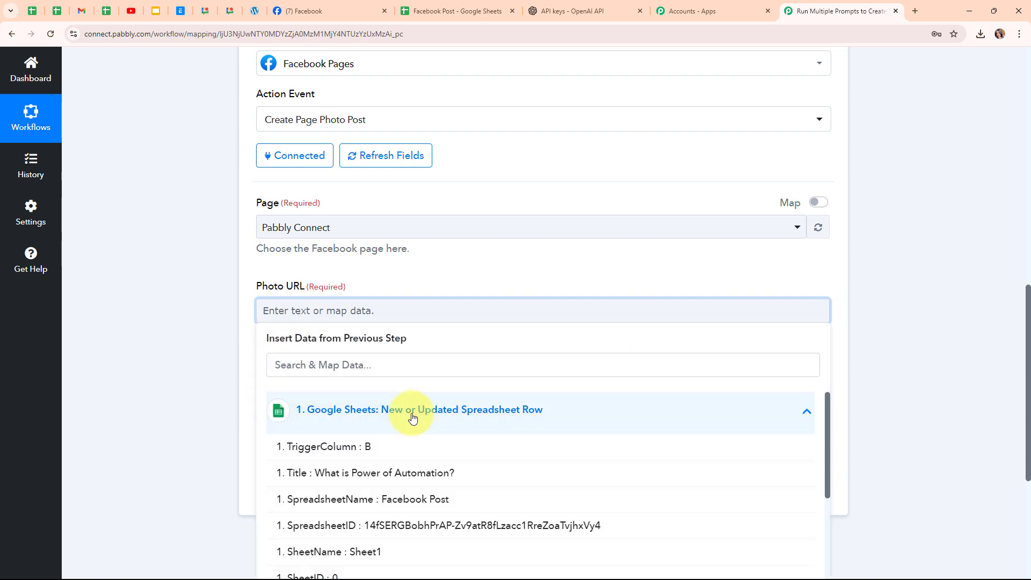
pyautogui.scroll(-3, 408, 524)
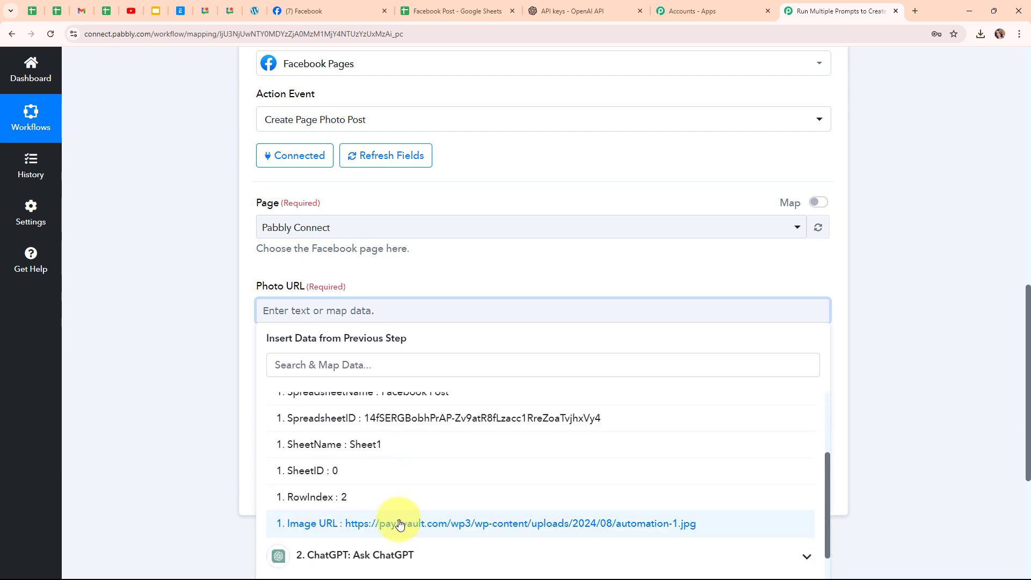
pyautogui.click(376, 524)
pyautogui.click(216, 330)
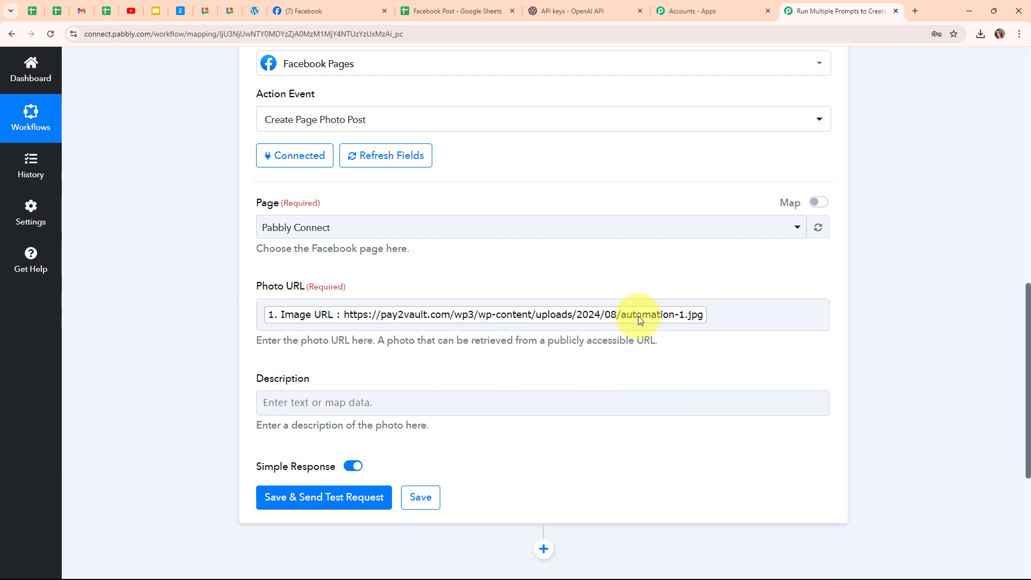
# Map the Description to the first ChatGPT step's Choices 0 Message Content and add a line break after it.
pyautogui.scroll(-1, 413, 380)
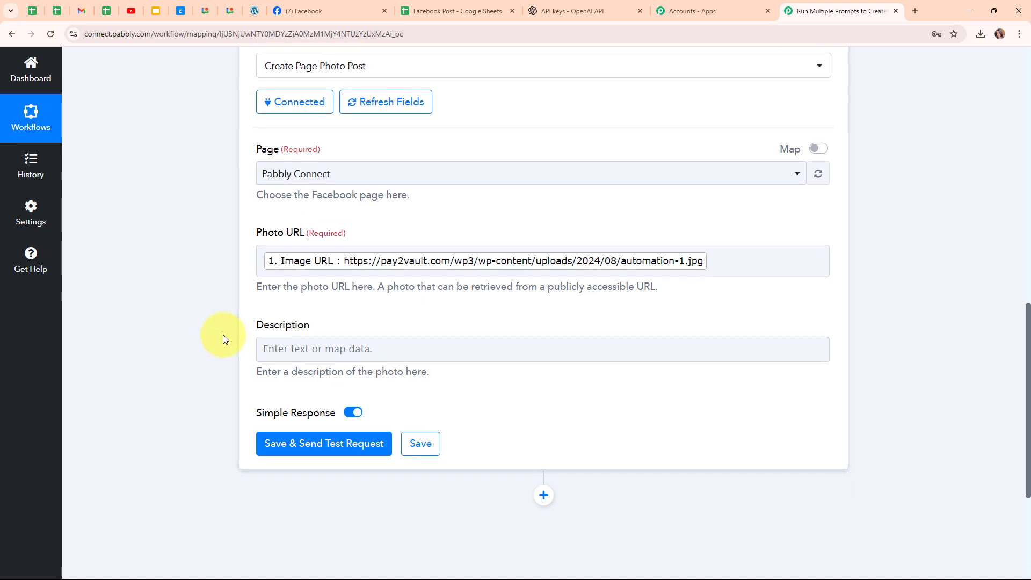
pyautogui.click(293, 339)
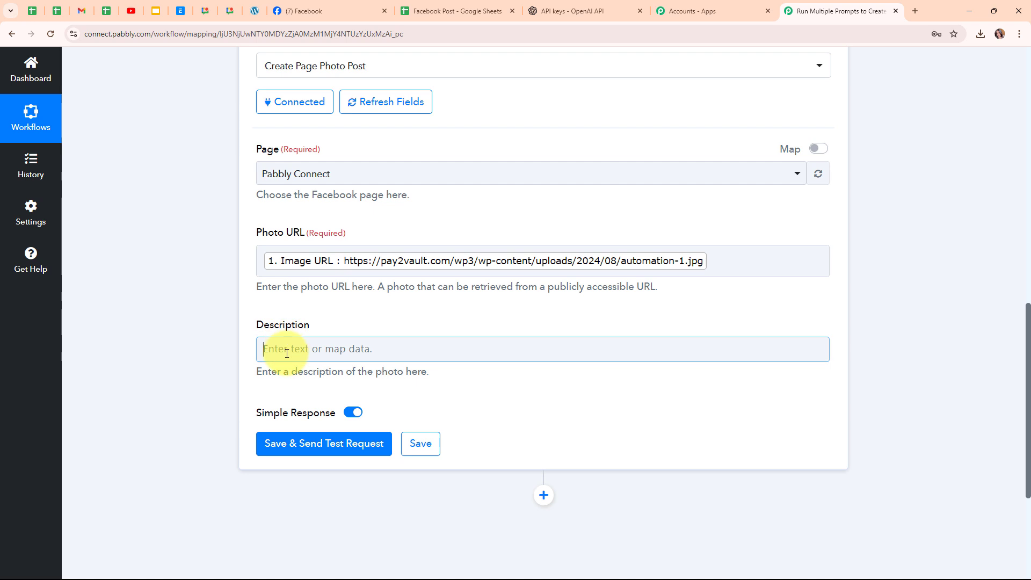
pyautogui.click(287, 353)
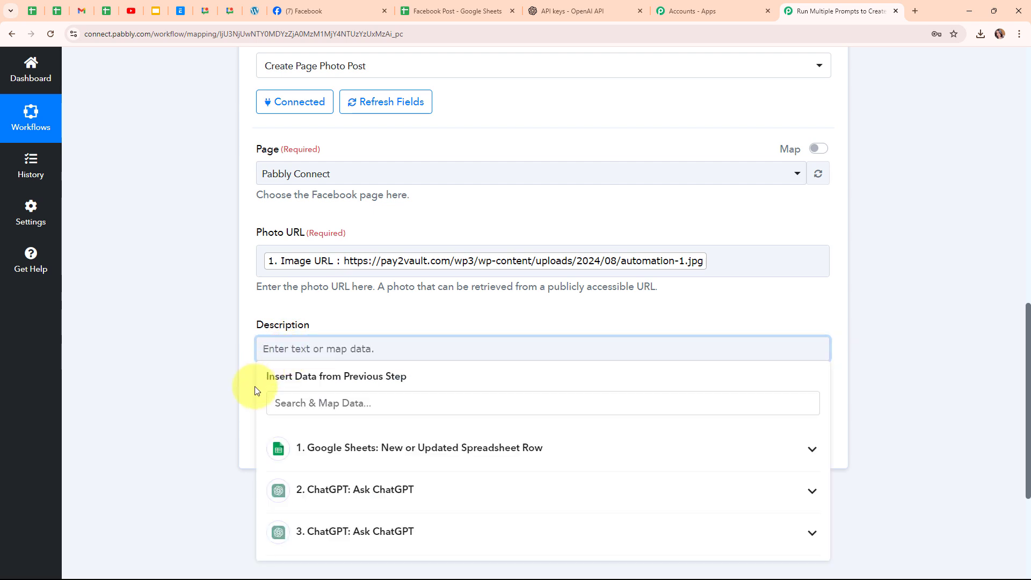
pyautogui.click(390, 497)
pyautogui.scroll(-3, 516, 505)
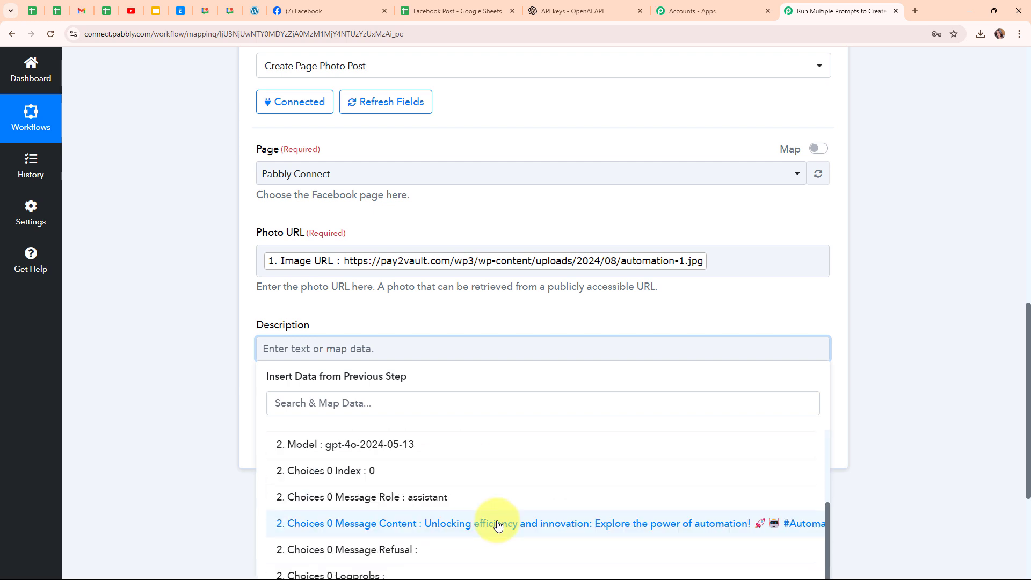
pyautogui.click(498, 524)
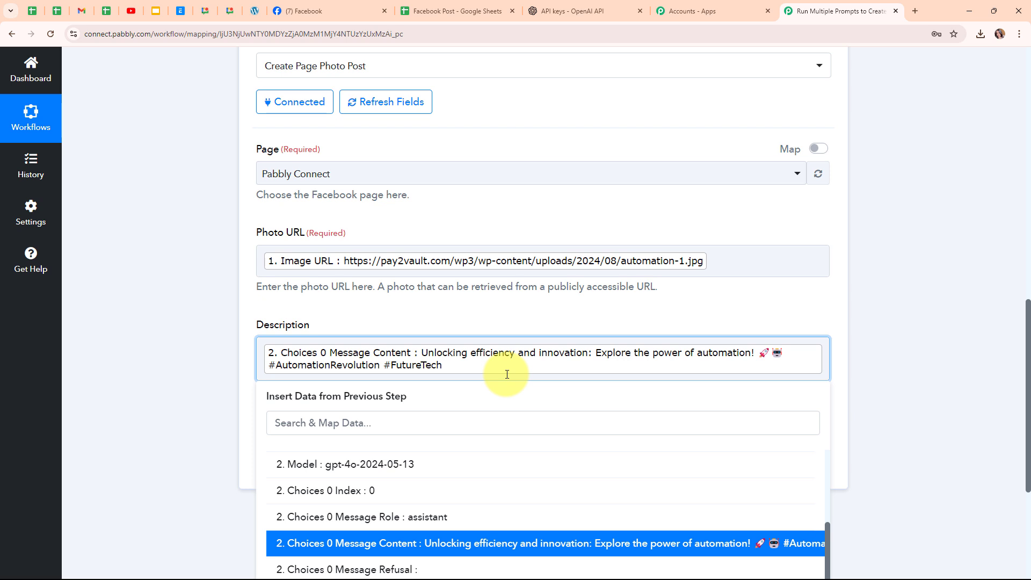
pyautogui.press('Return')
pyautogui.scroll(-3, 476, 419)
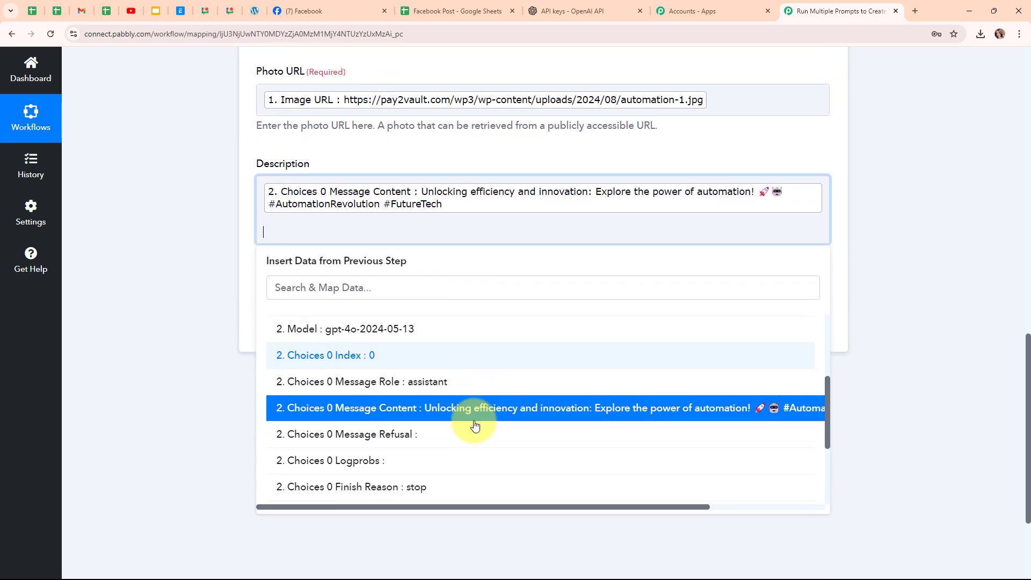
pyautogui.click(224, 282)
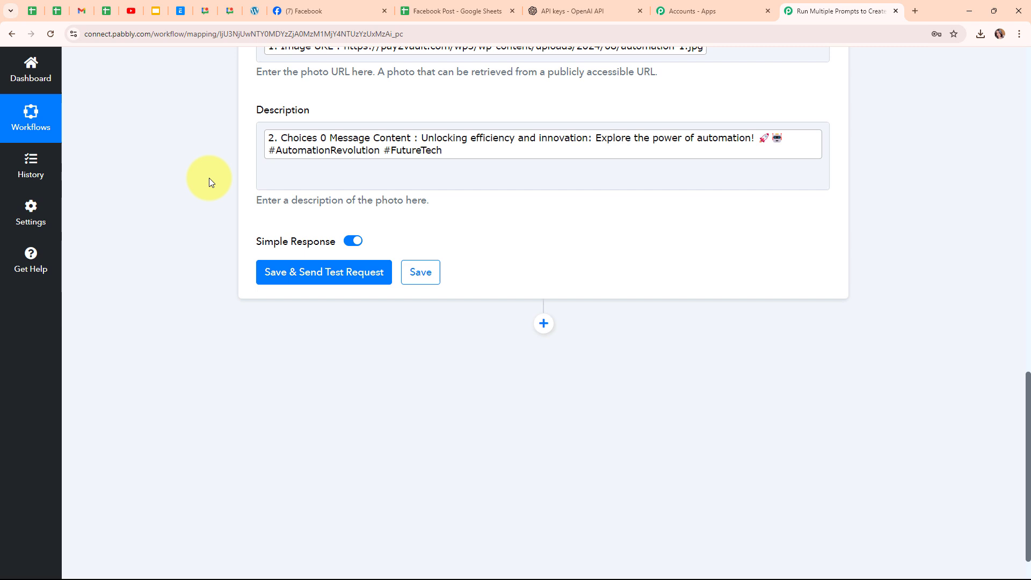
# Add another line break in the Description and map the second ChatGPT step's Choices 0 Message Content below the caption.
pyautogui.click(269, 181)
pyautogui.press('Return')
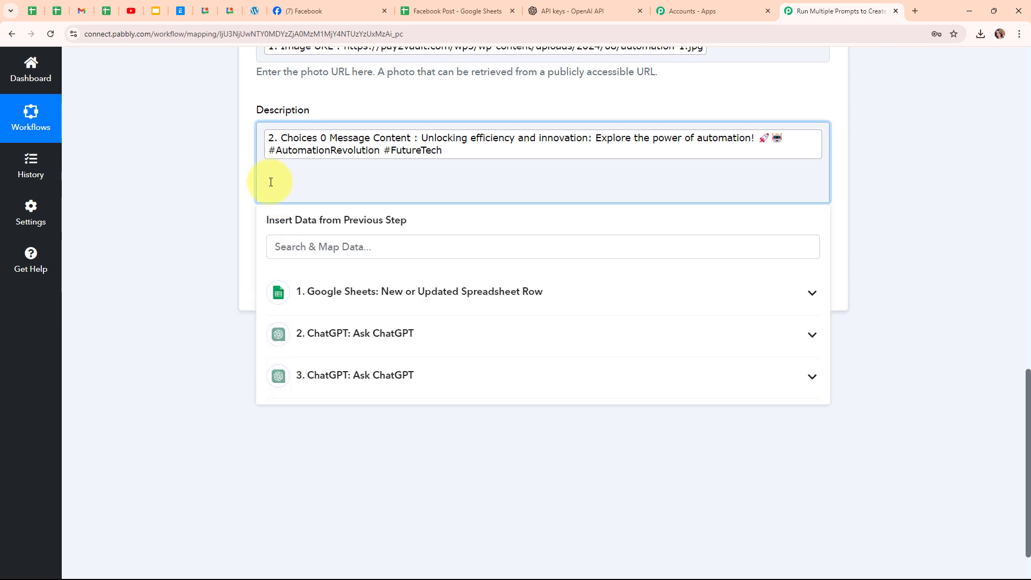
pyautogui.click(408, 395)
pyautogui.scroll(-2, 441, 415)
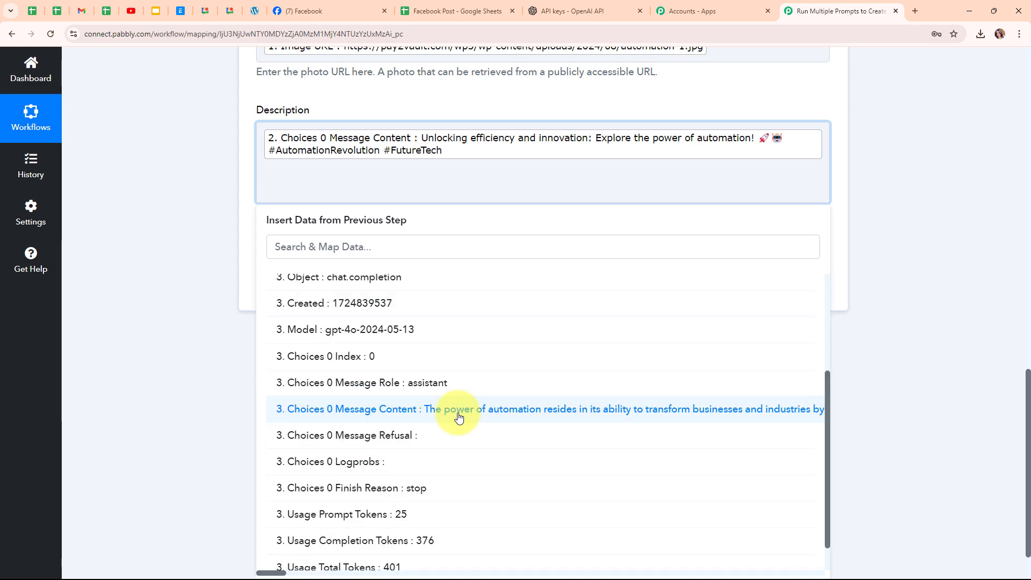
pyautogui.click(459, 417)
pyautogui.click(853, 365)
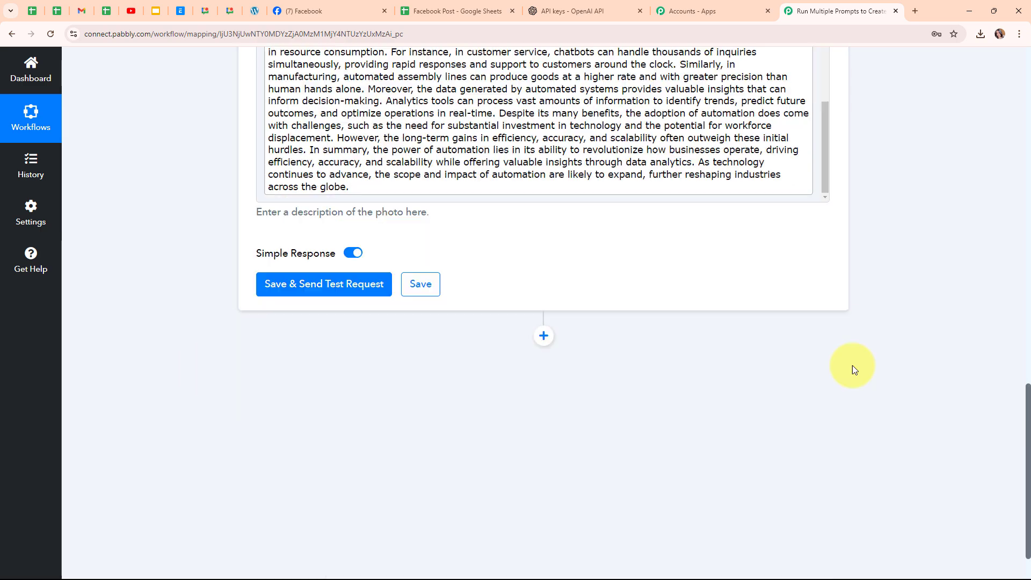
# Save the Facebook Pages action and send a test request, review its response, and collapse the step.
pyautogui.scroll(2, 866, 345)
pyautogui.scroll(5, 865, 345)
pyautogui.scroll(-5, 866, 345)
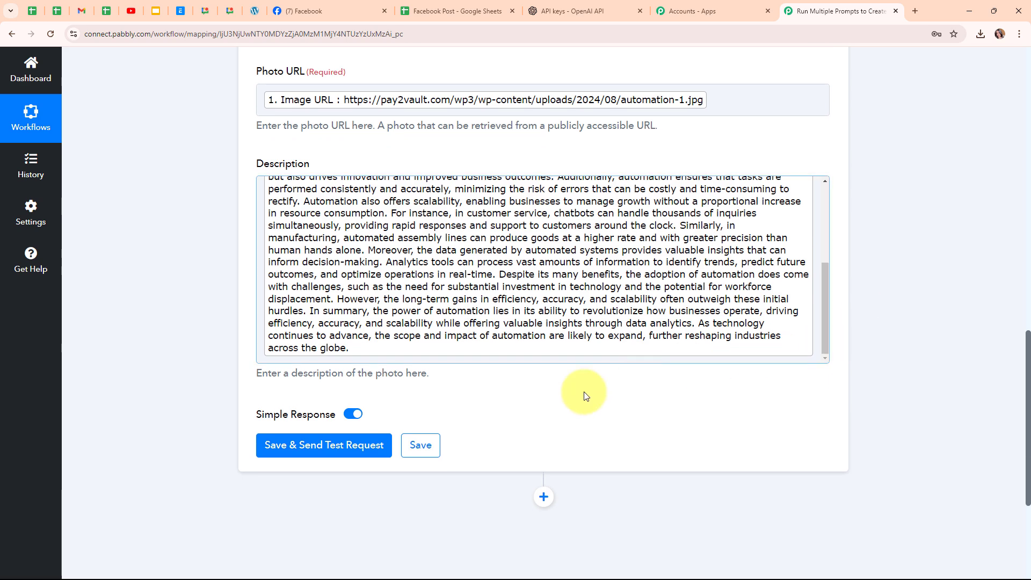
pyautogui.click(295, 451)
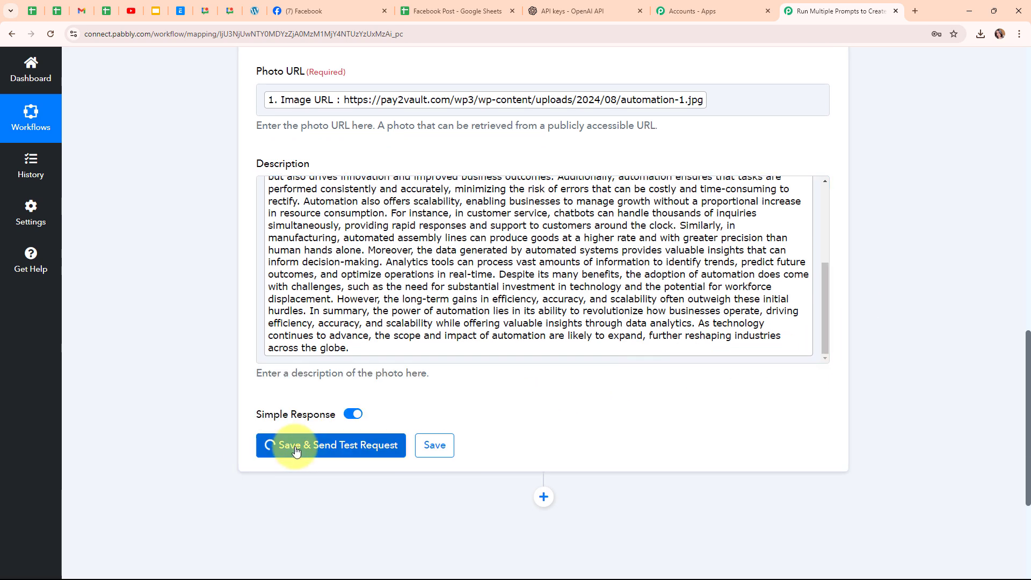
pyautogui.scroll(-6, 937, 502)
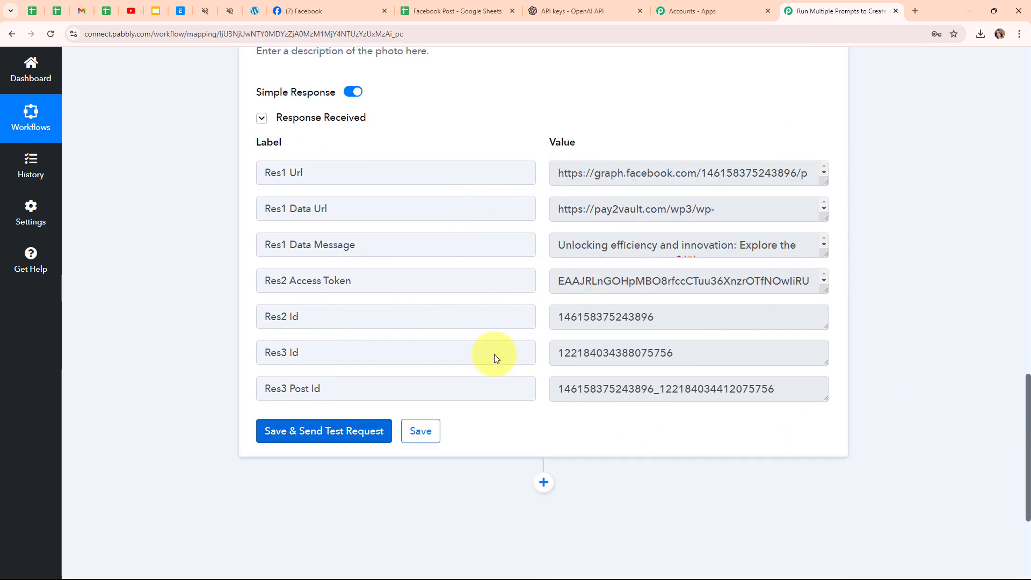
pyautogui.scroll(5, 901, 256)
pyautogui.scroll(10, 901, 256)
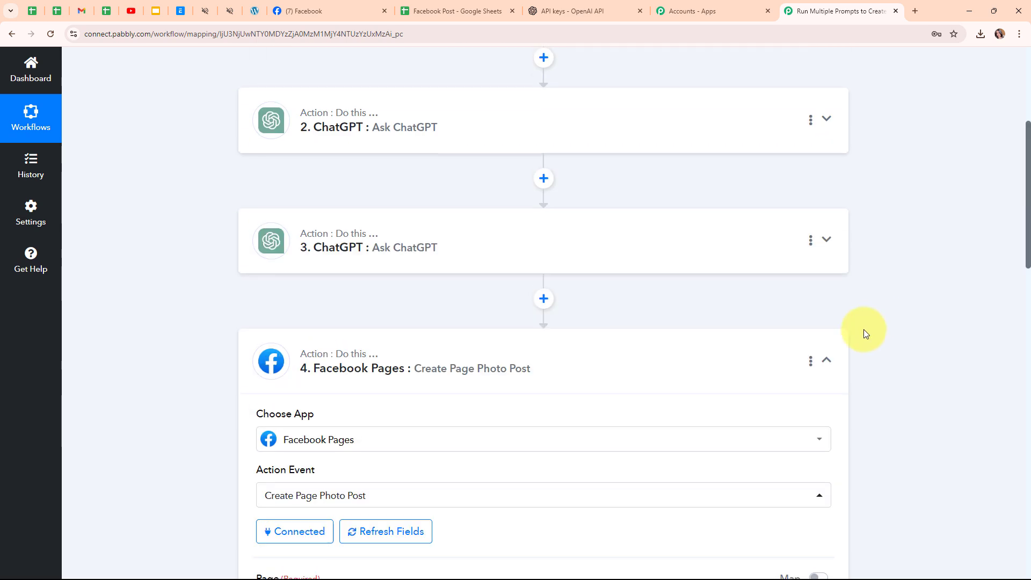
pyautogui.click(825, 359)
pyautogui.scroll(5, 956, 296)
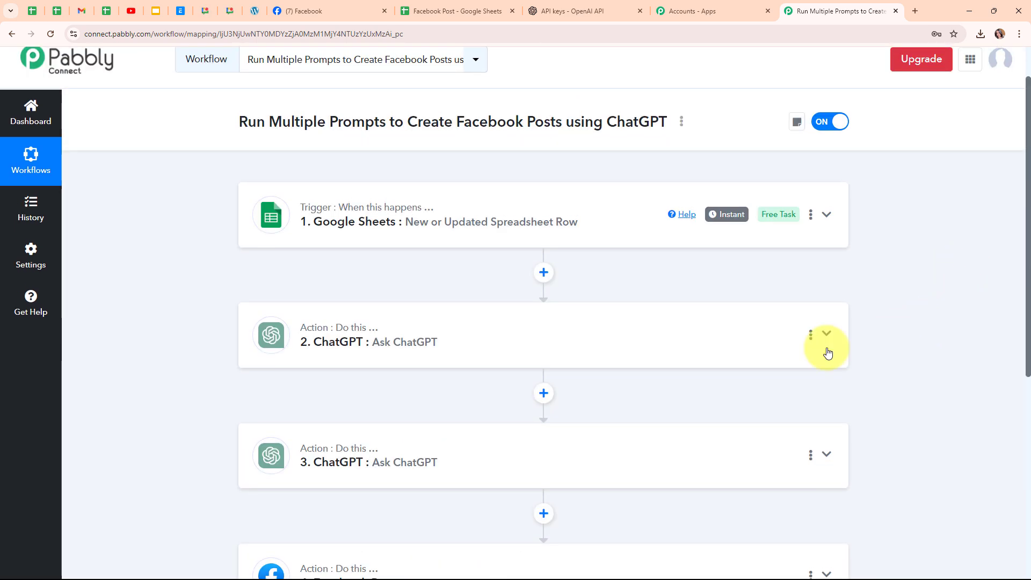
# Switch to Facebook, reload the Pabbly Connect page, and expand the newest post to examine its caption, content and image.
pyautogui.click(330, 11)
pyautogui.scroll(-8, 697, 288)
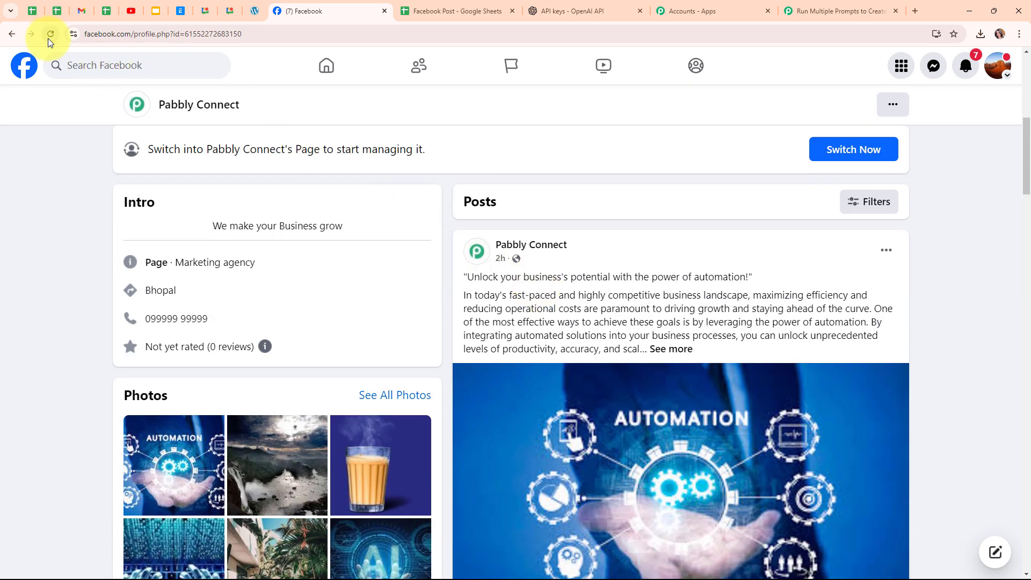
pyautogui.click(50, 33)
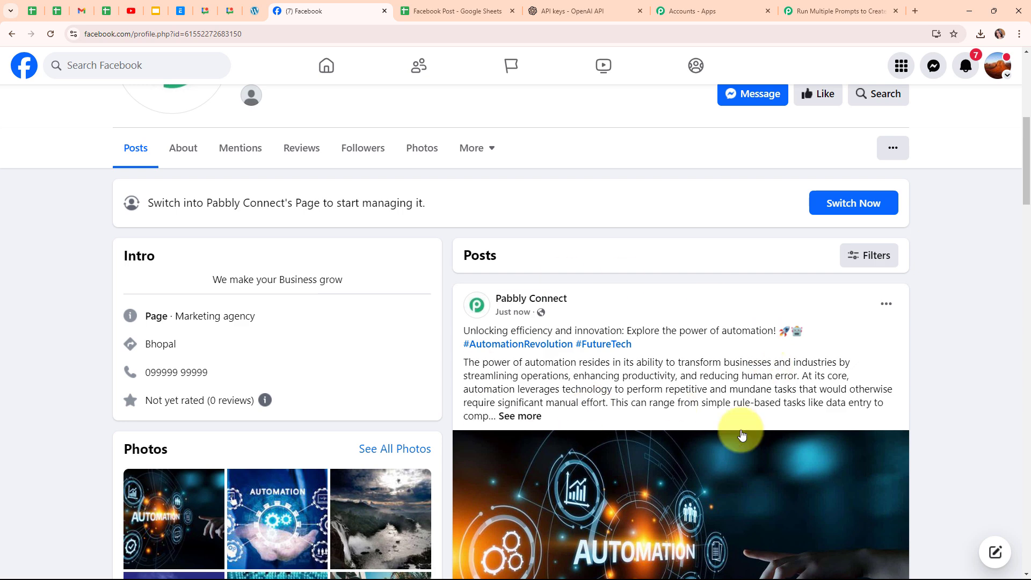
pyautogui.scroll(-1, 812, 292)
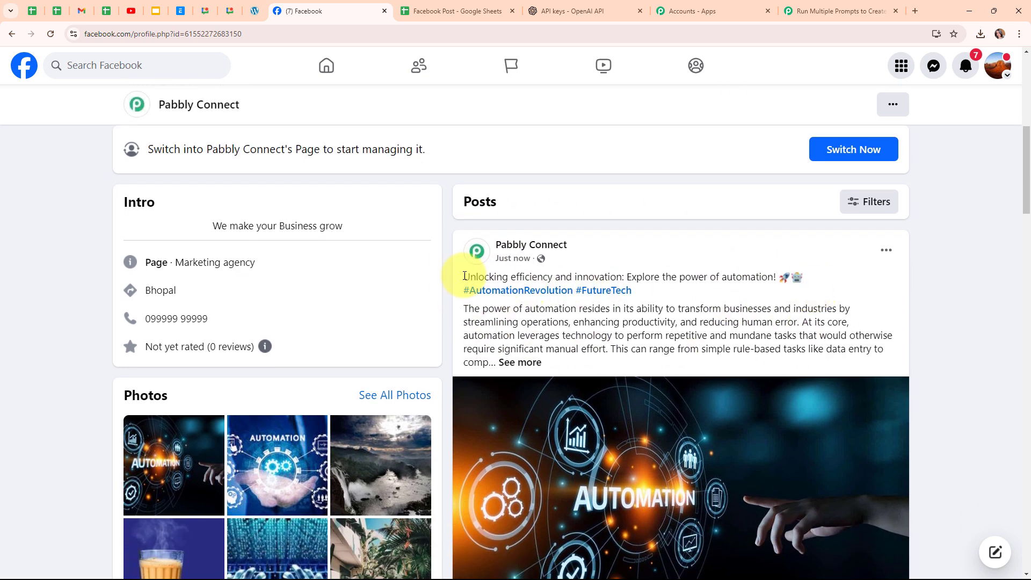
pyautogui.moveTo(463, 276); pyautogui.dragTo(657, 307)
pyautogui.click(520, 362)
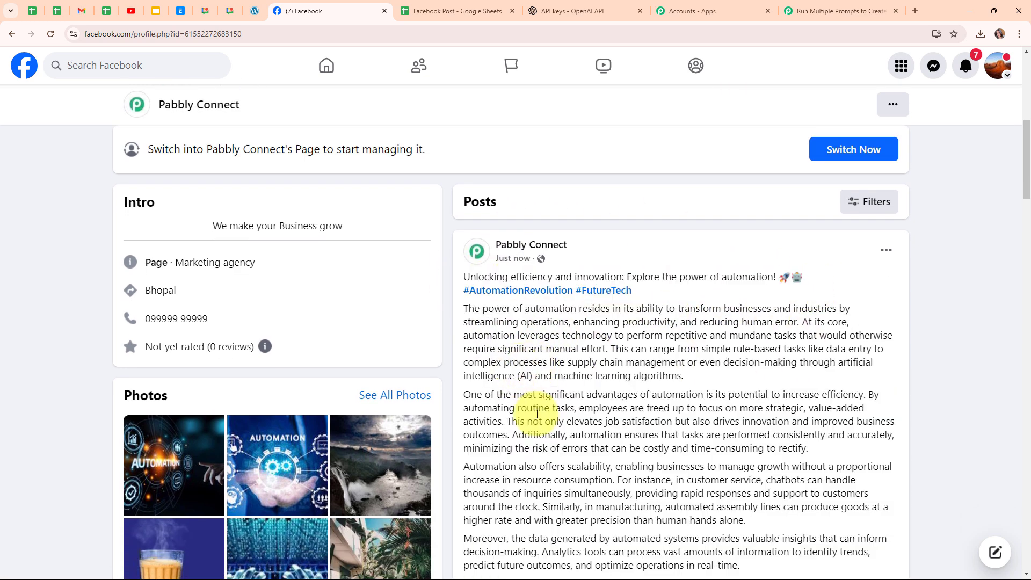
pyautogui.scroll(-10, 929, 382)
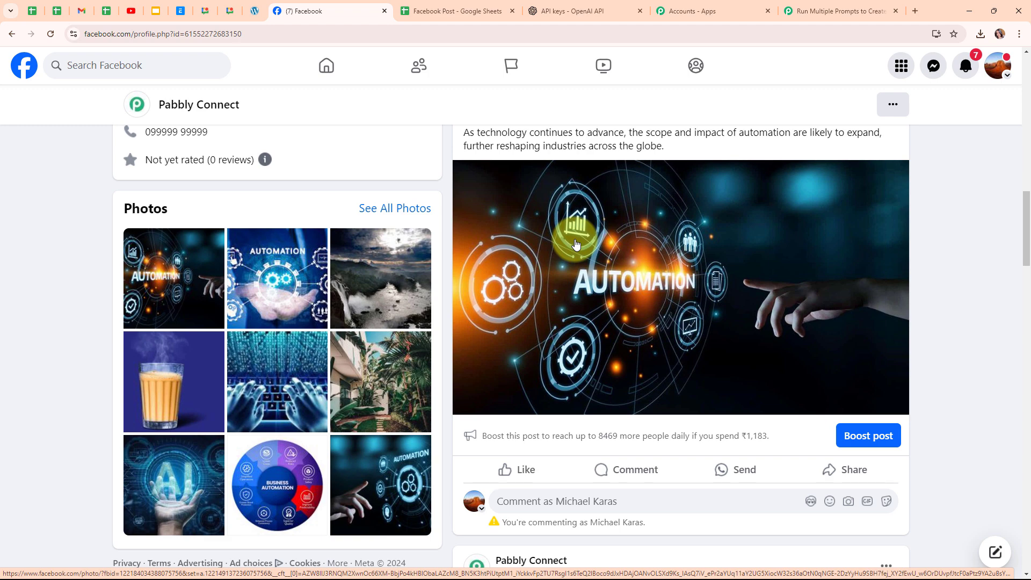
# Switch to the Pabbly Connect workflow and add a new action step after the Facebook Pages step.
pyautogui.click(840, 11)
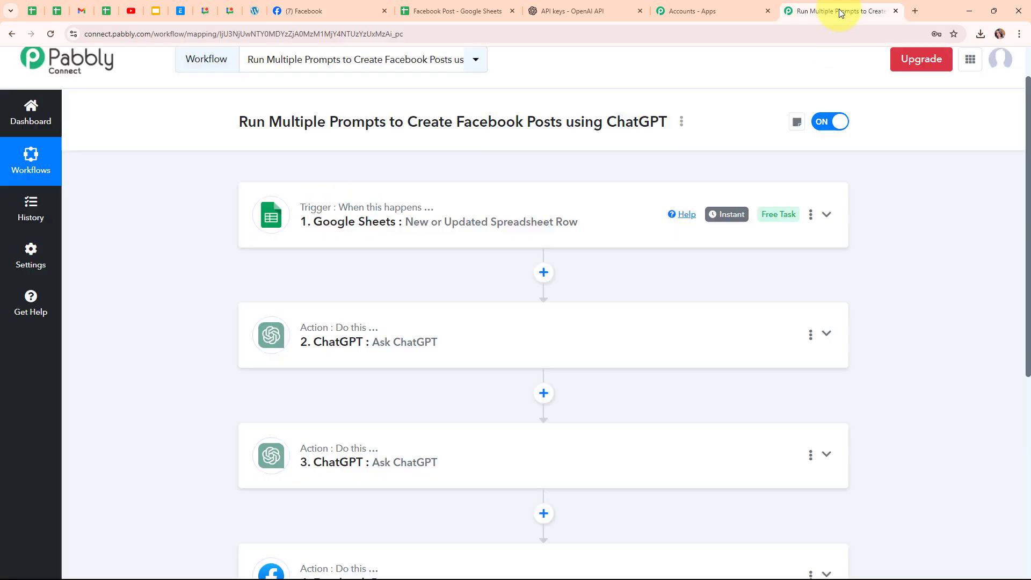
pyautogui.scroll(-5, 885, 273)
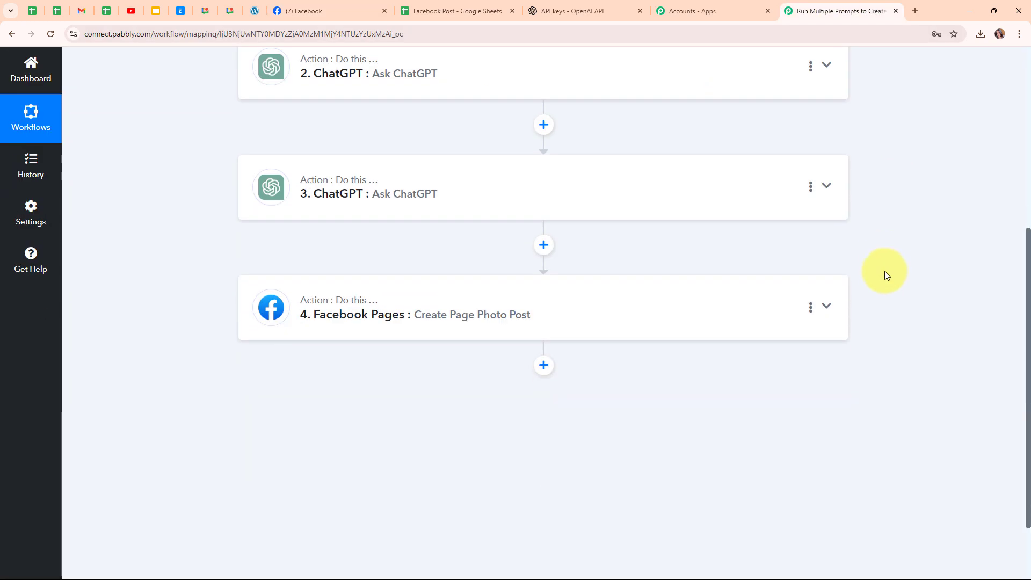
pyautogui.click(544, 367)
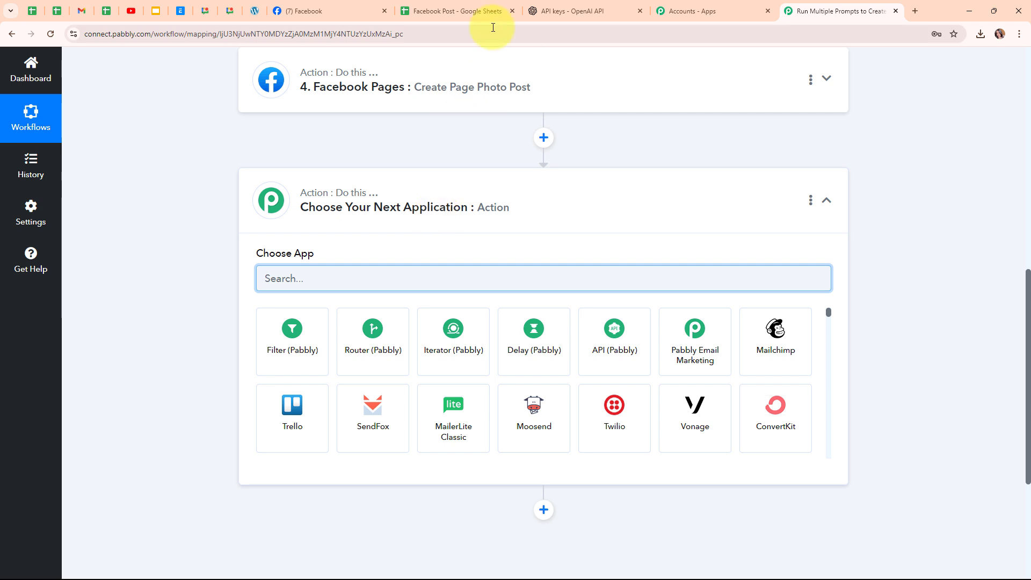
# Check the columns for generated caption and content in the Facebook Post spreadsheet, and return to the Pabbly Connect workflow.
pyautogui.click(483, 12)
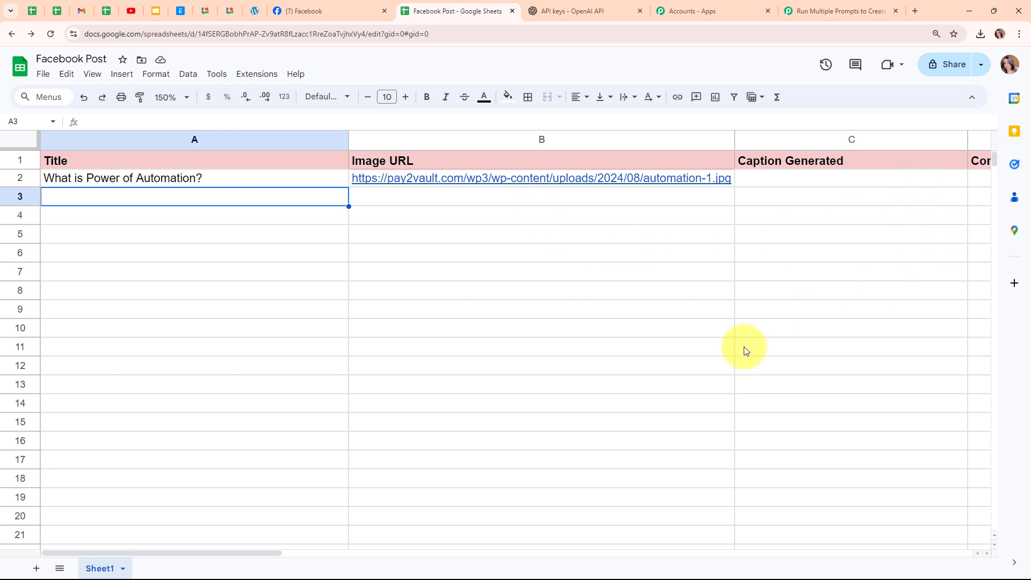
pyautogui.moveTo(263, 544); pyautogui.dragTo(226, 564)
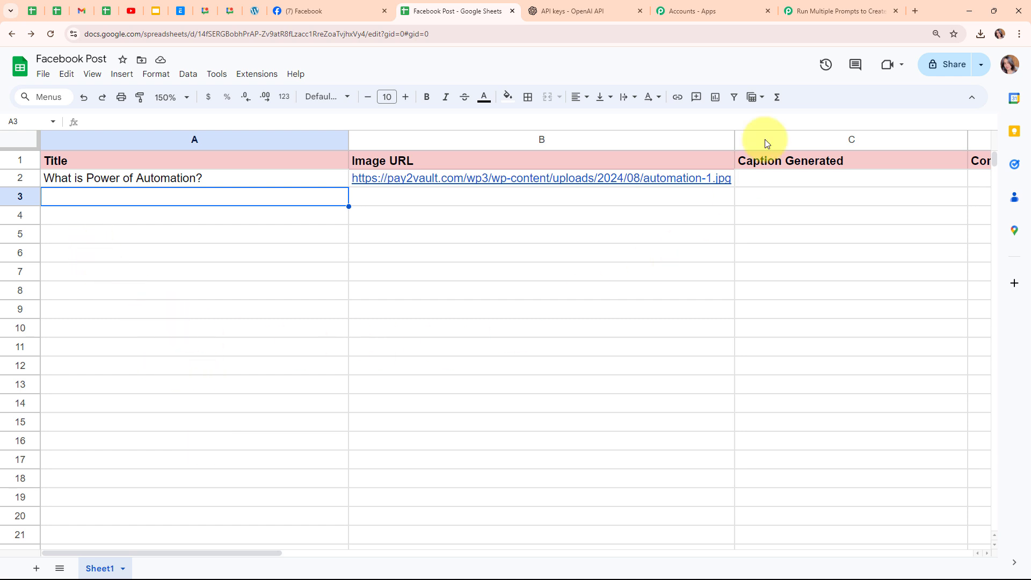
pyautogui.click(792, 10)
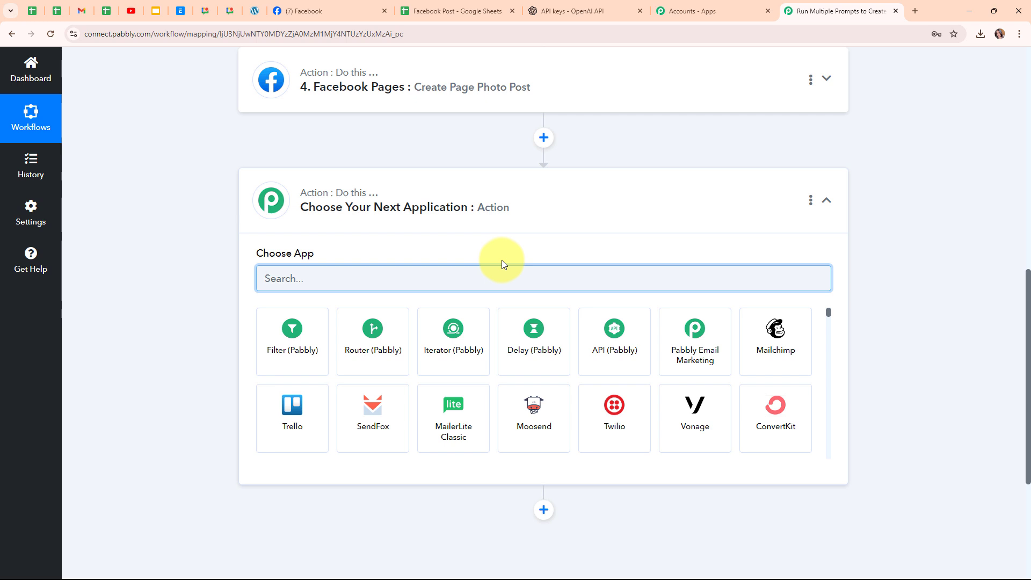
# Choose Google Sheets as the new step's app and Update Row as its action event.
pyautogui.write('Goo')
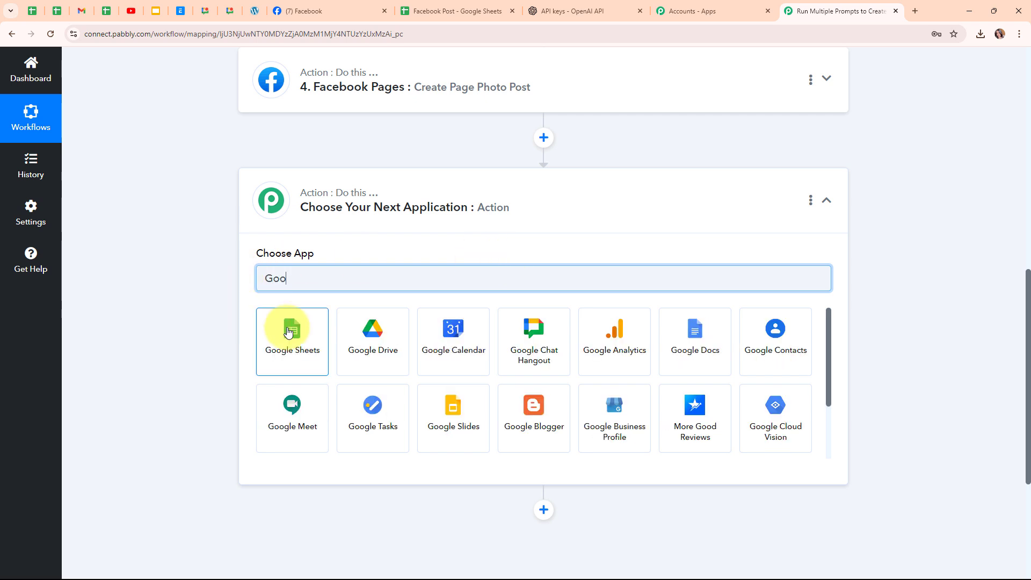
pyautogui.click(290, 331)
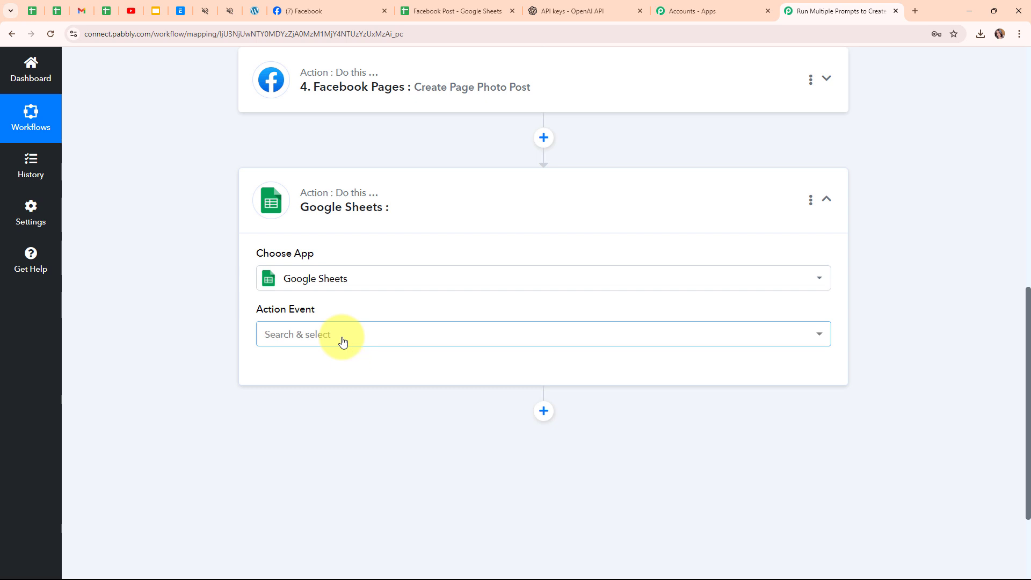
pyautogui.click(343, 342)
pyautogui.scroll(-3, 379, 252)
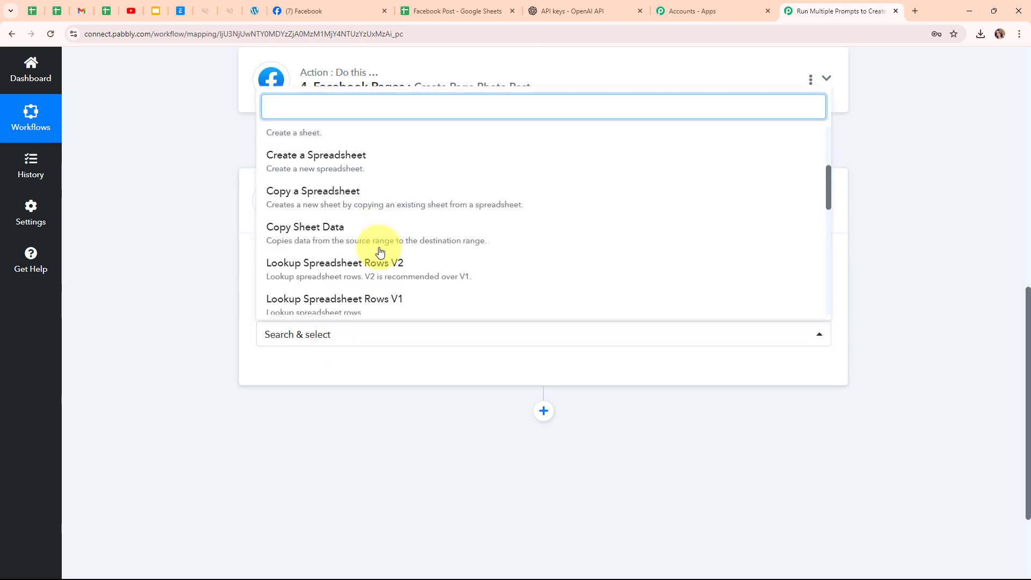
pyautogui.scroll(-4, 379, 251)
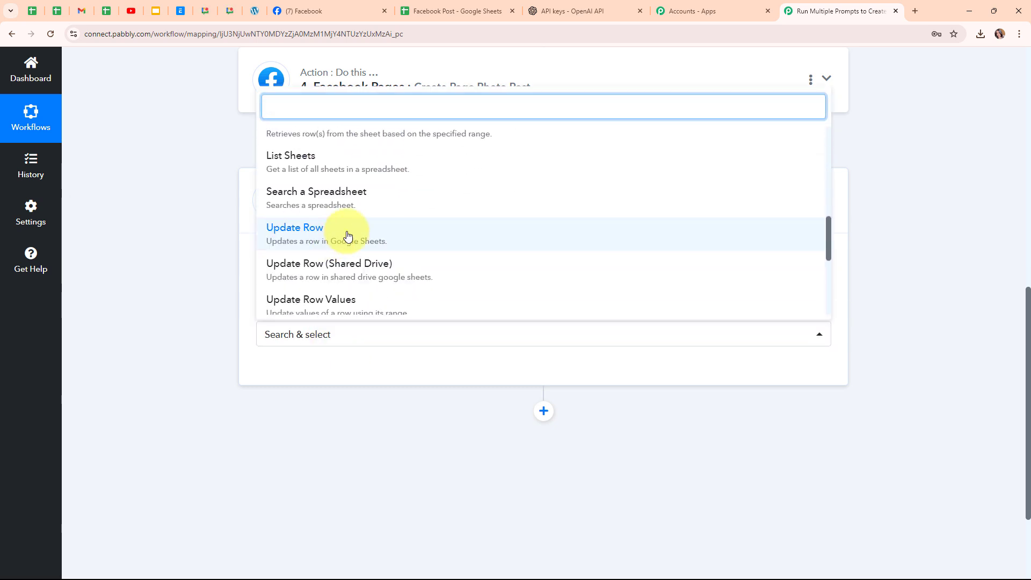
pyautogui.click(347, 236)
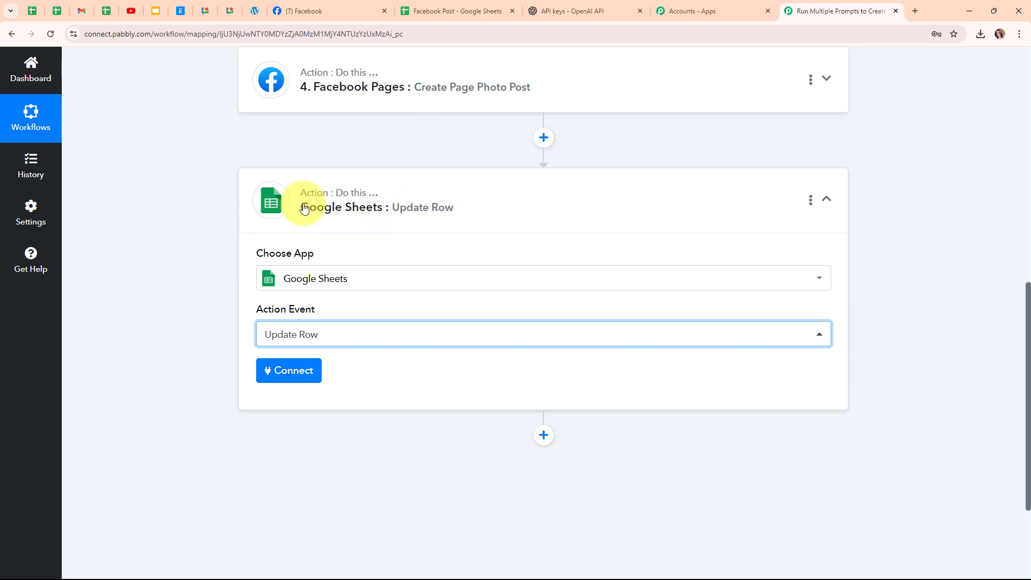
# Connect the Update Row action through a new Google Sheets connection, signing in with the Google account and allowing access.
pyautogui.click(294, 382)
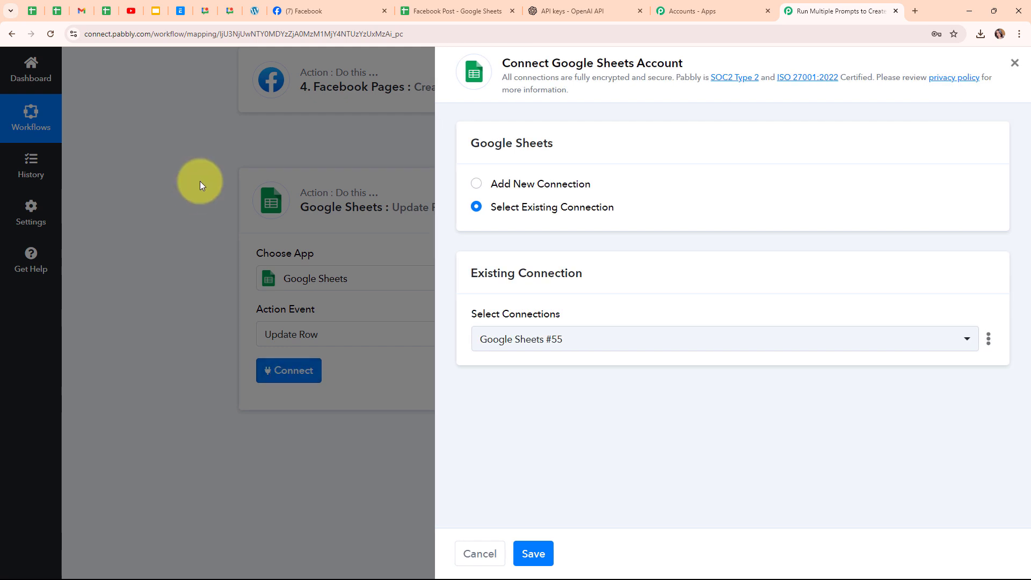
pyautogui.click(476, 185)
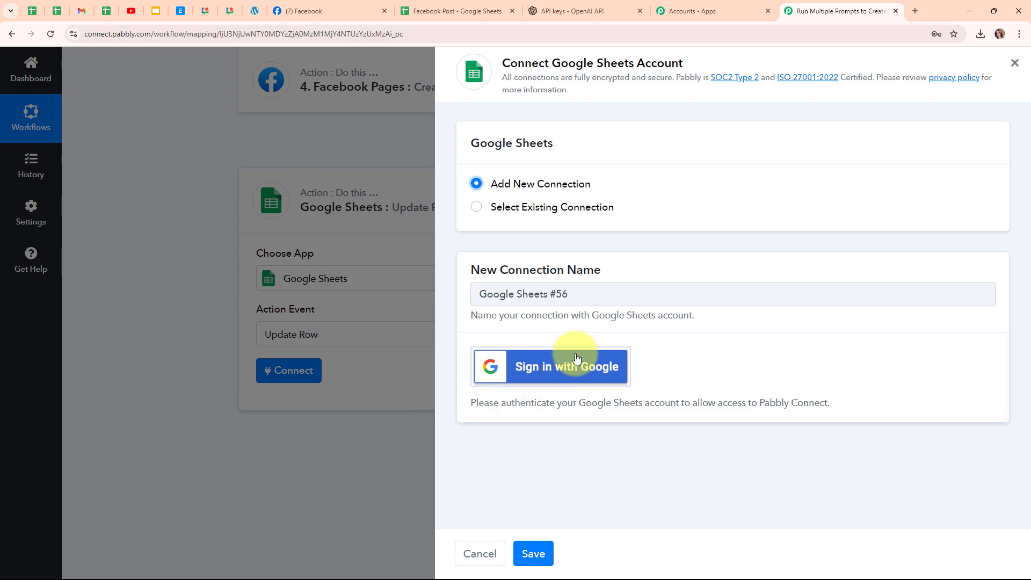
pyautogui.click(574, 375)
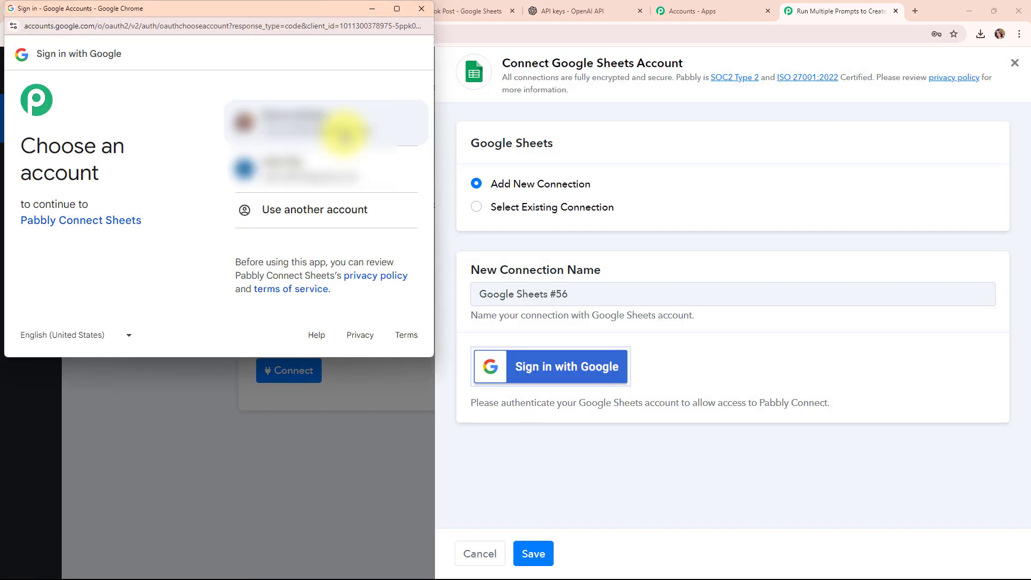
pyautogui.click(344, 134)
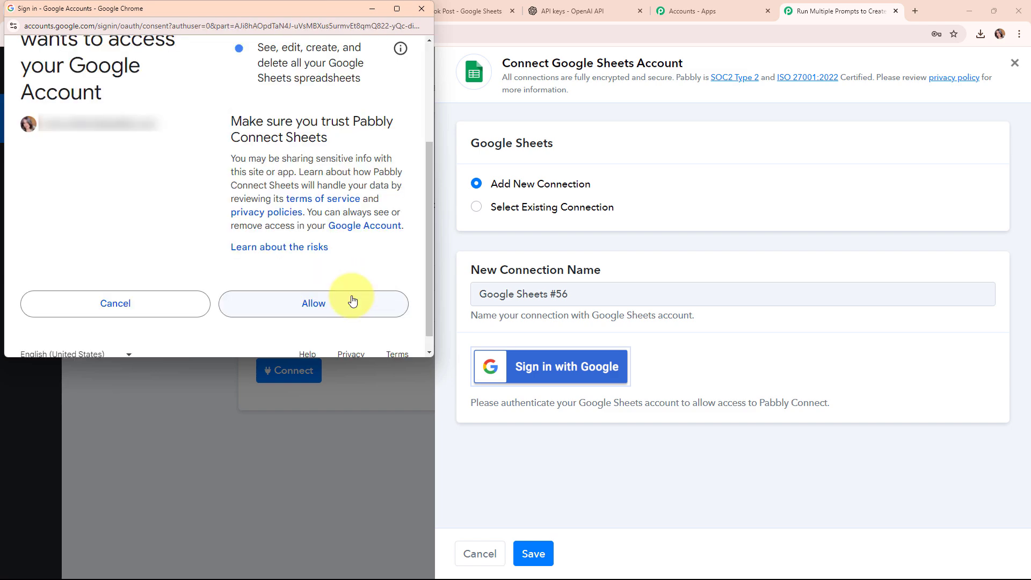
pyautogui.click(352, 301)
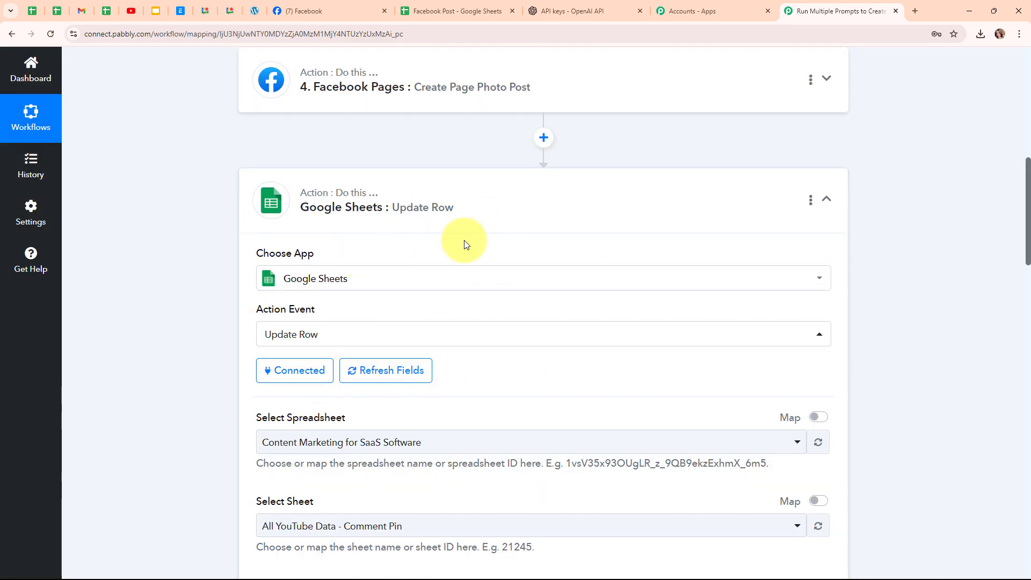
# Set the Update Row action's spreadsheet to Facebook Post and its sheet to Sheet1.
pyautogui.scroll(-3, 487, 355)
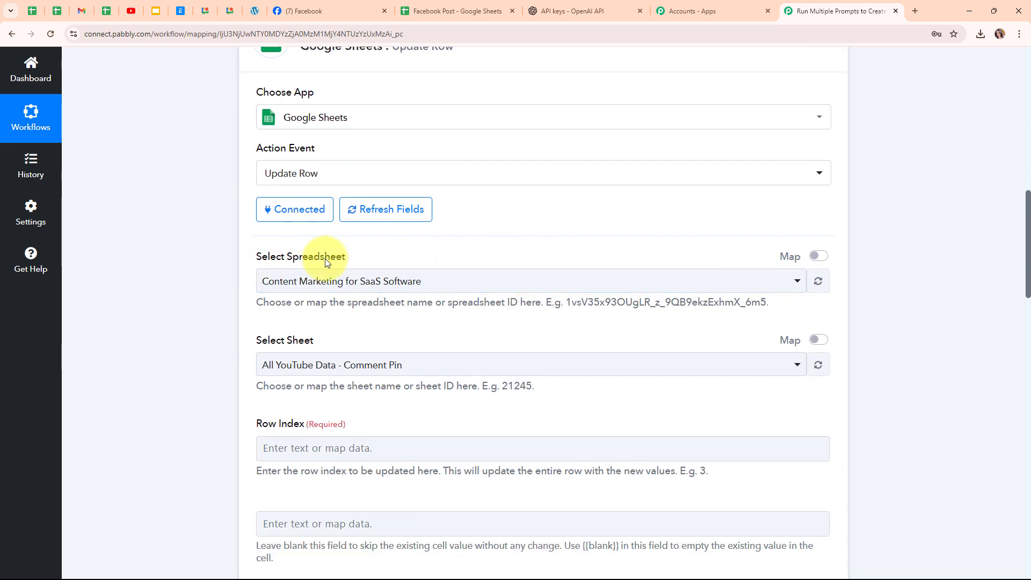
pyautogui.click(582, 284)
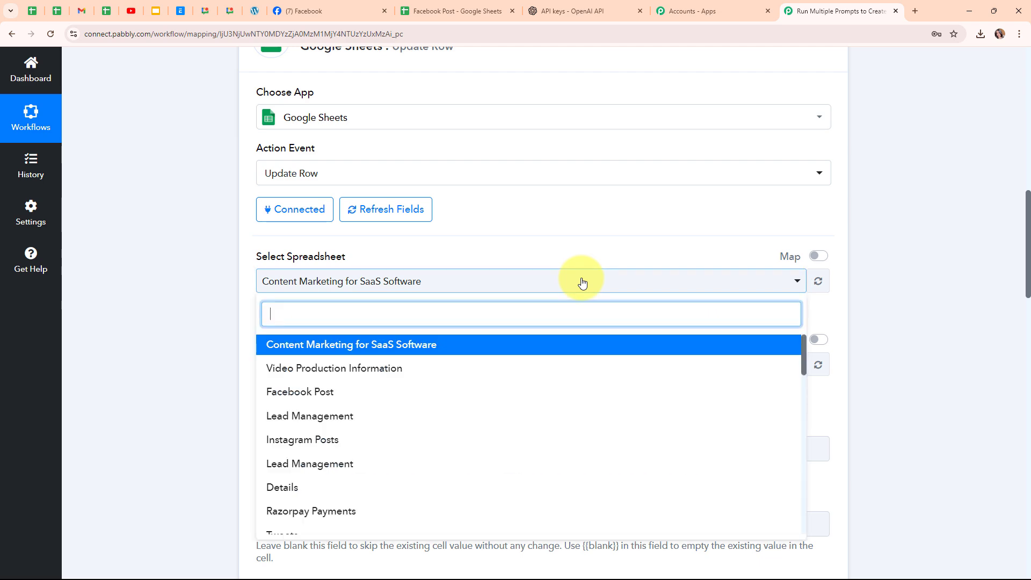
pyautogui.click(331, 400)
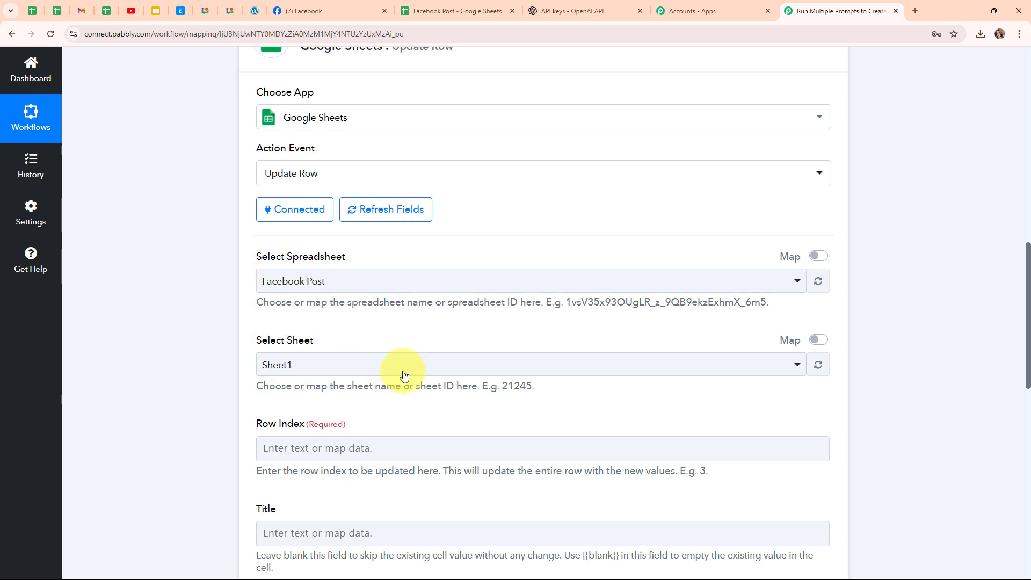
pyautogui.click(402, 369)
pyautogui.click(396, 428)
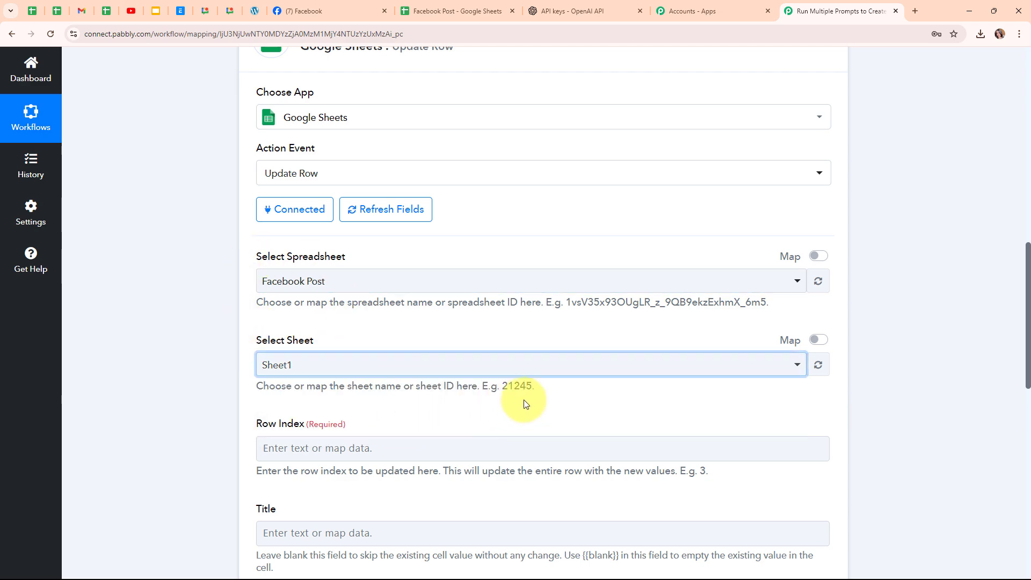
# Map the Row Index to the RowIndex value from the Google Sheets trigger step.
pyautogui.scroll(-4, 527, 403)
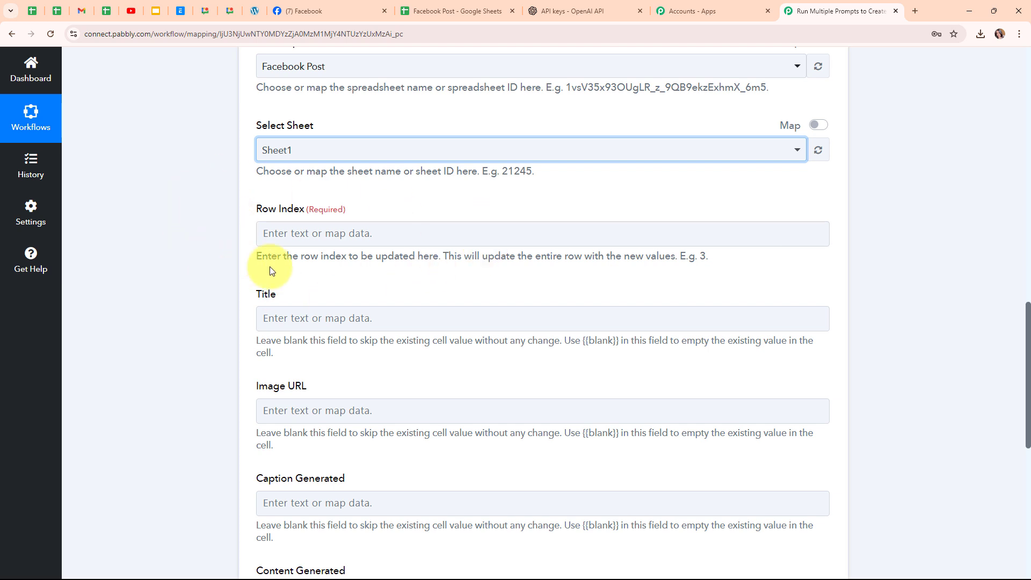
pyautogui.click(302, 231)
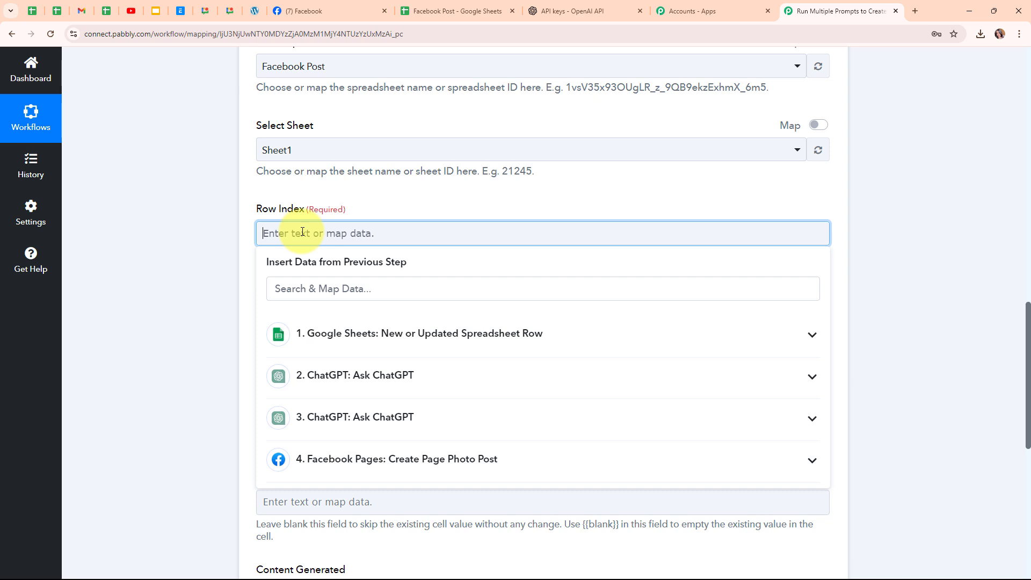
pyautogui.click(509, 336)
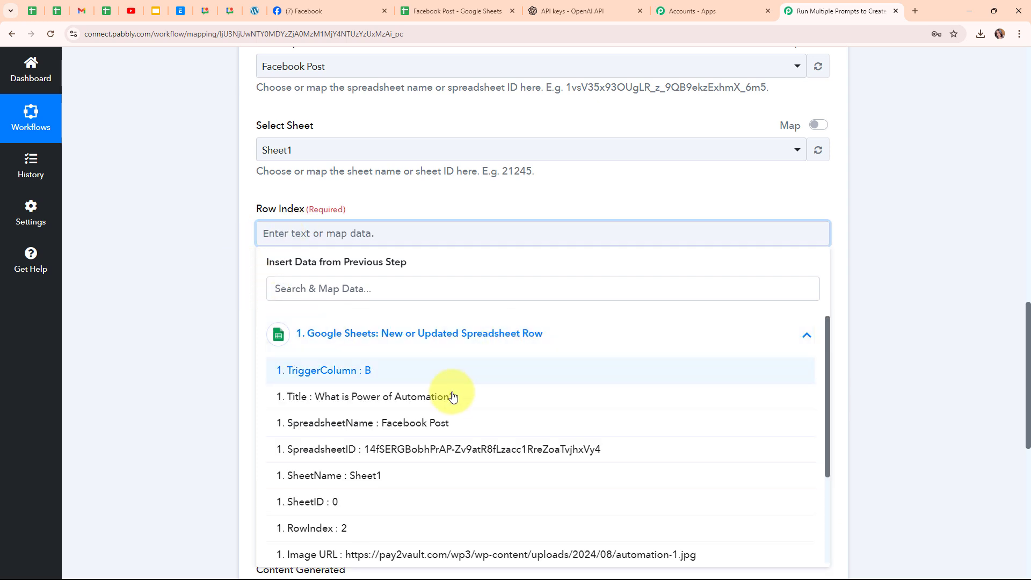
pyautogui.scroll(-3, 453, 397)
pyautogui.click(403, 428)
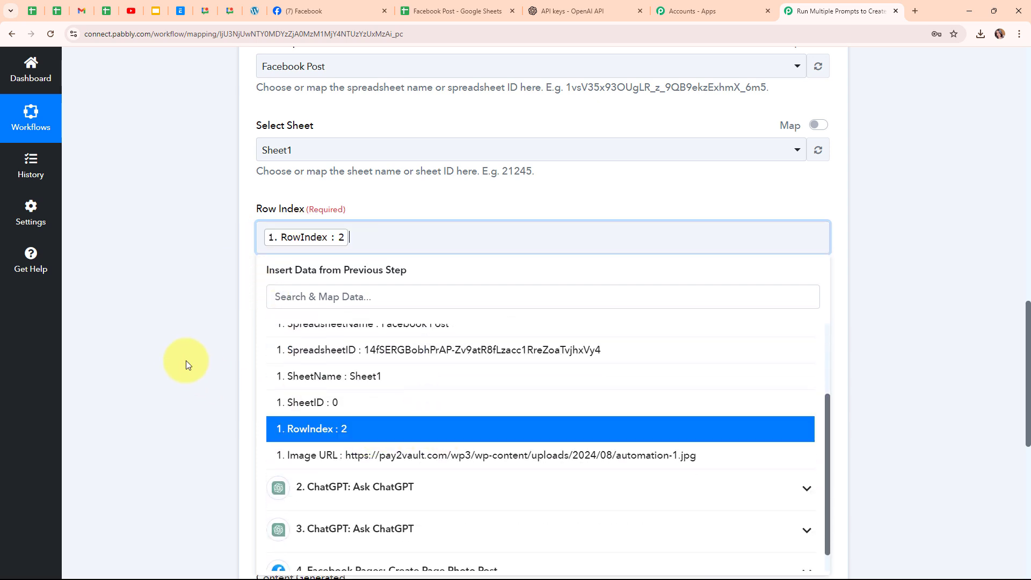
pyautogui.click(186, 361)
# Check the Facebook Post spreadsheet's columns and map the Update Row action's Title to the trigger step's Title.
pyautogui.scroll(-3, 713, 329)
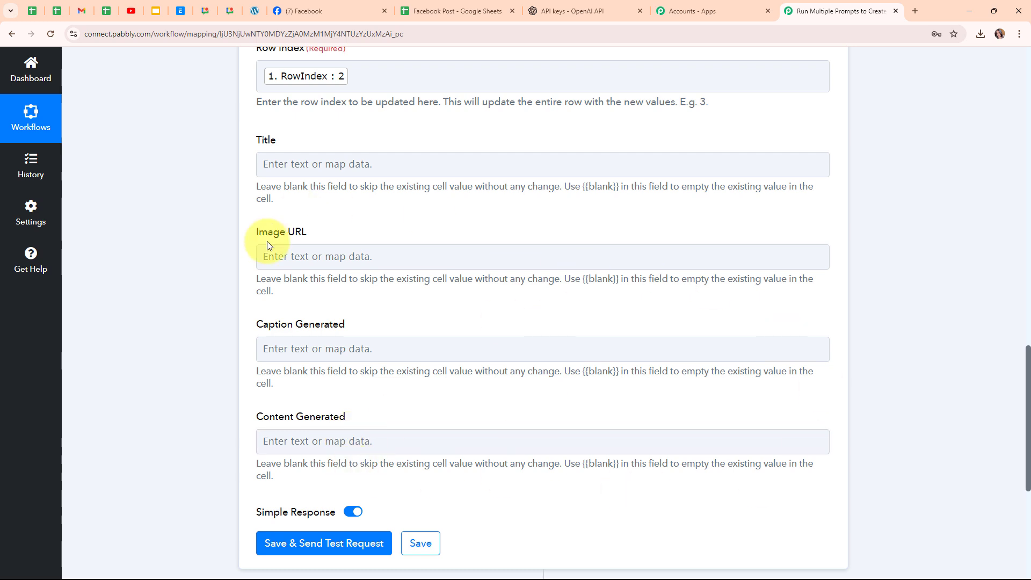
pyautogui.click(431, 5)
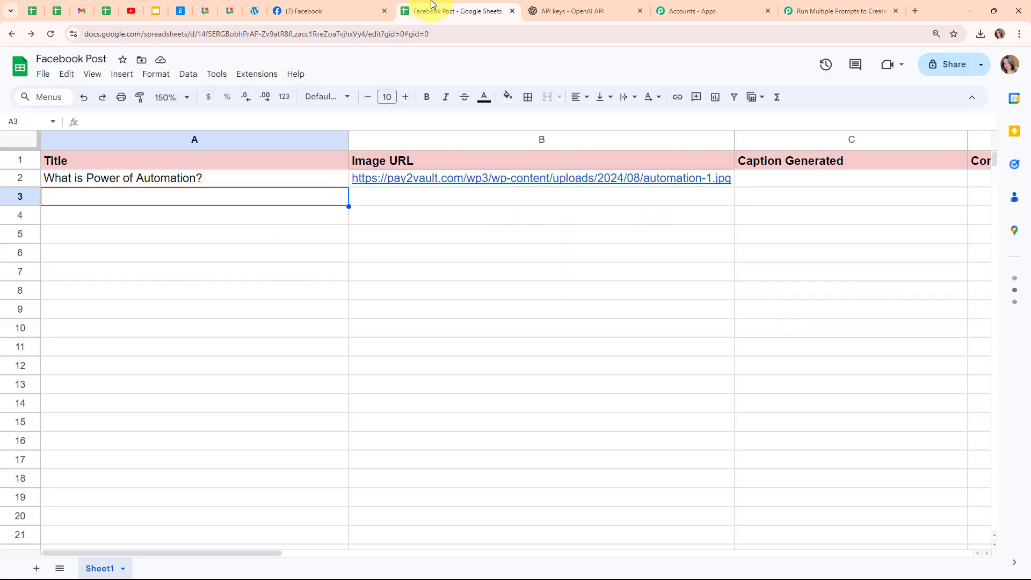
pyautogui.click(827, 6)
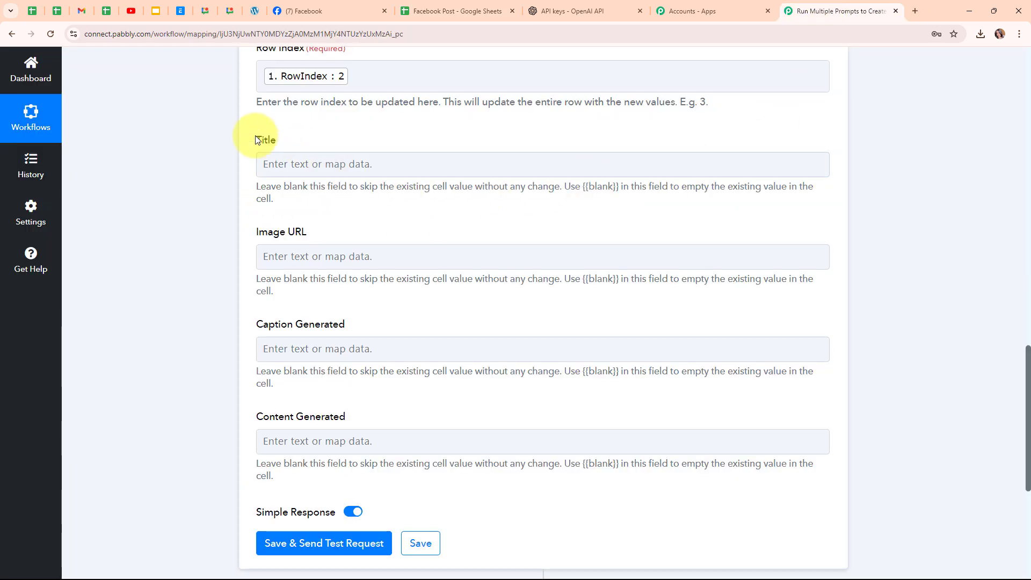
pyautogui.click(319, 258)
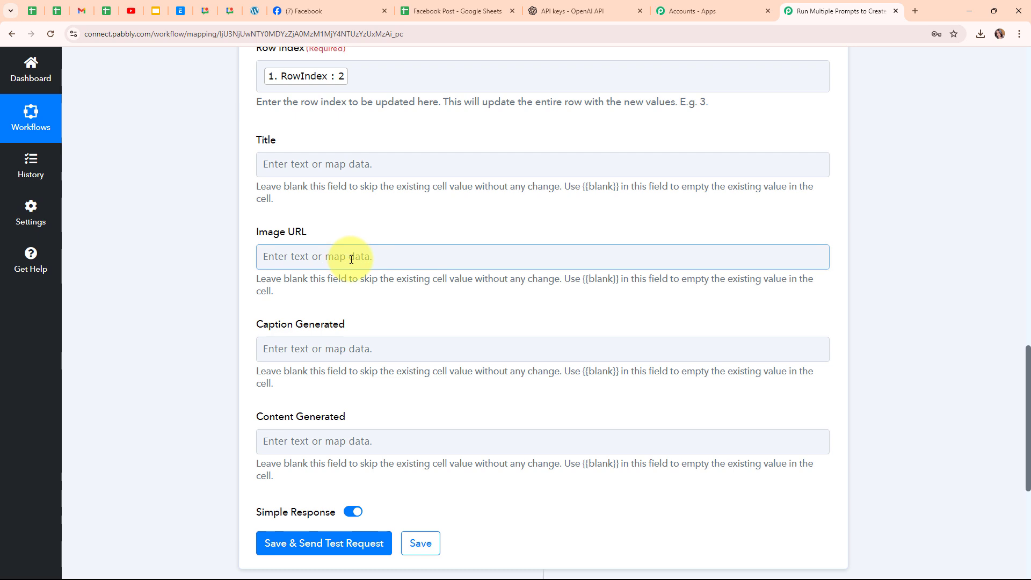
pyautogui.click(294, 166)
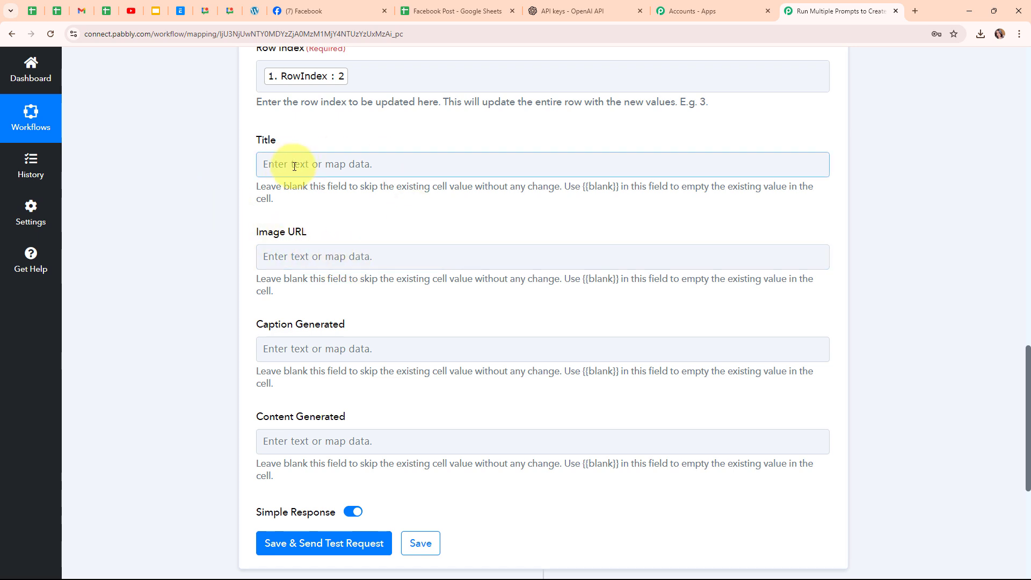
pyautogui.click(294, 166)
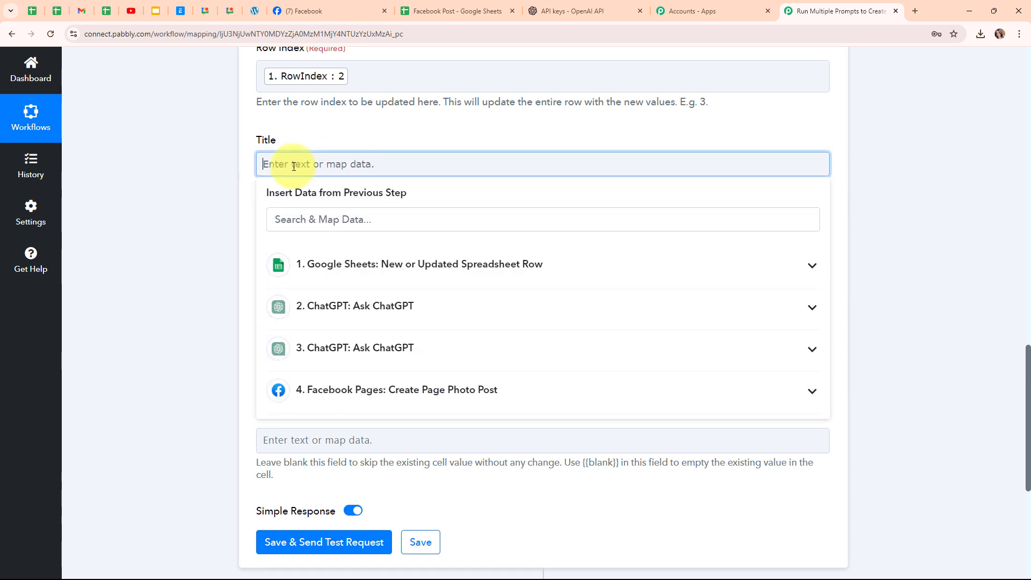
pyautogui.click(451, 273)
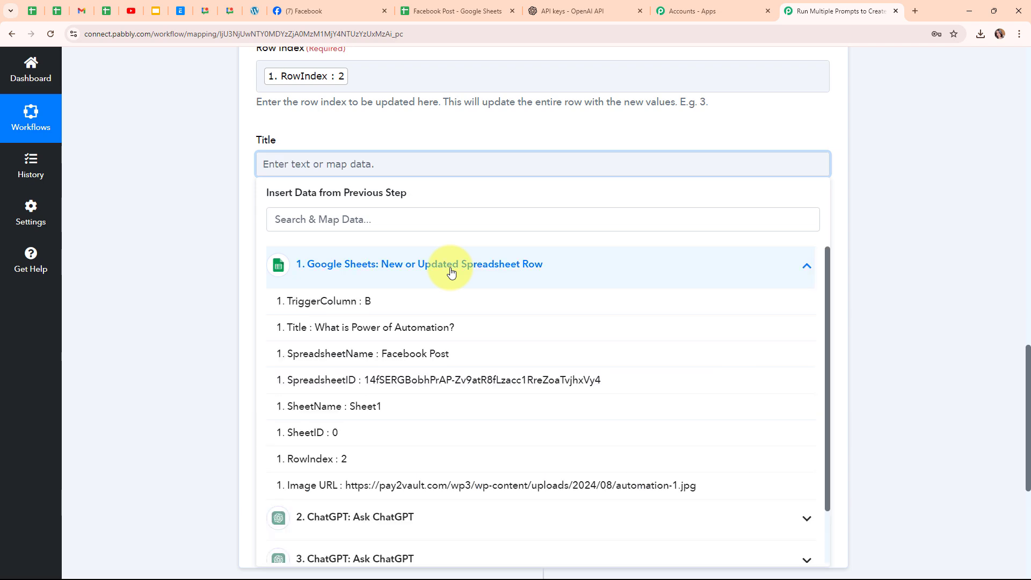
pyautogui.click(433, 328)
# Map the Update Row action's Image URL to the Image URL from the Google Sheets trigger step.
pyautogui.click(278, 263)
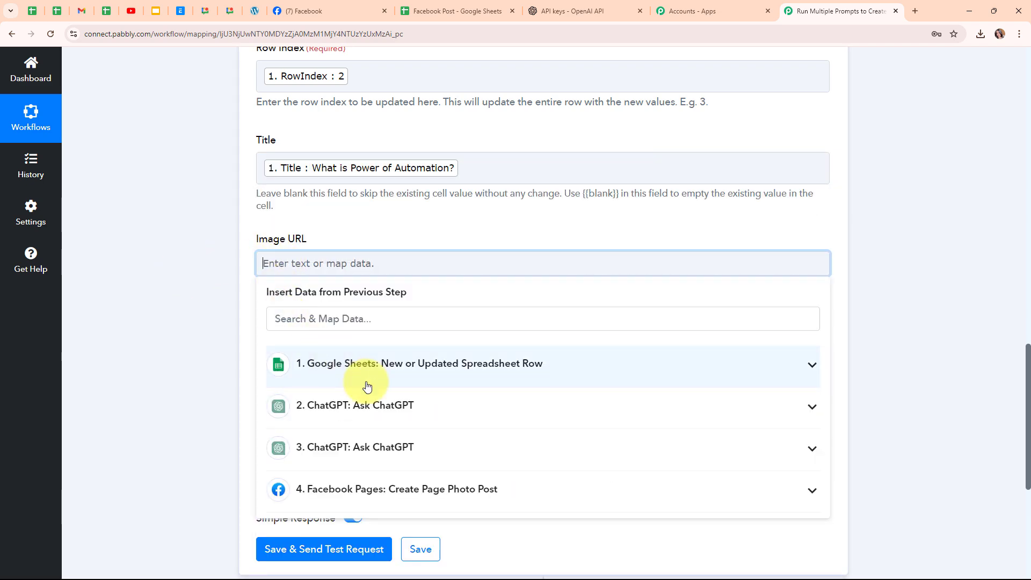
pyautogui.click(371, 364)
pyautogui.scroll(-2, 391, 479)
pyautogui.click(391, 480)
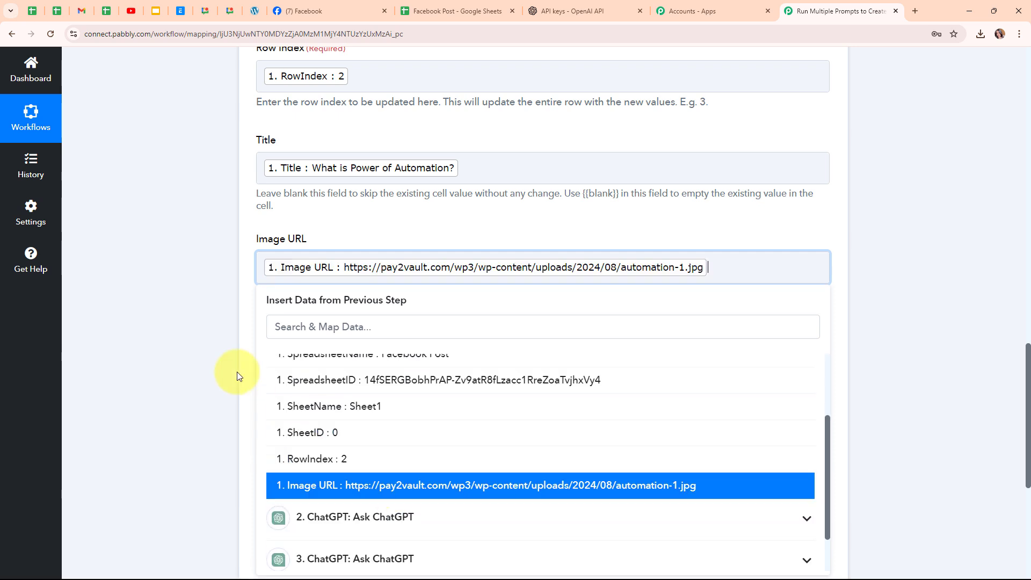
pyautogui.click(236, 371)
# Map the Update Row action's Caption Generated to Choices 0 Message Content from the step 2 ChatGPT response.
pyautogui.scroll(-2, 653, 219)
pyautogui.scroll(-2, 652, 218)
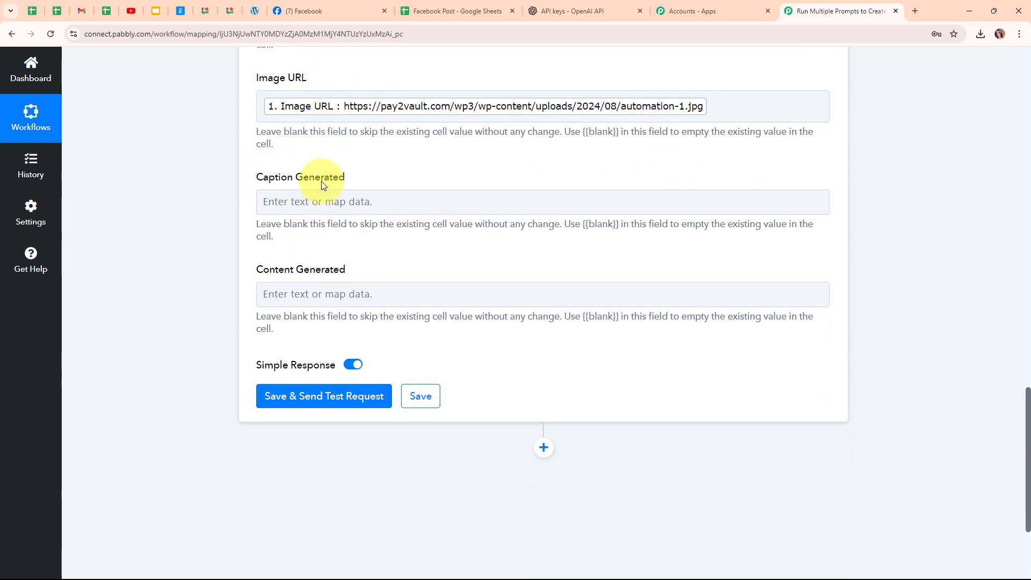
pyautogui.click(266, 203)
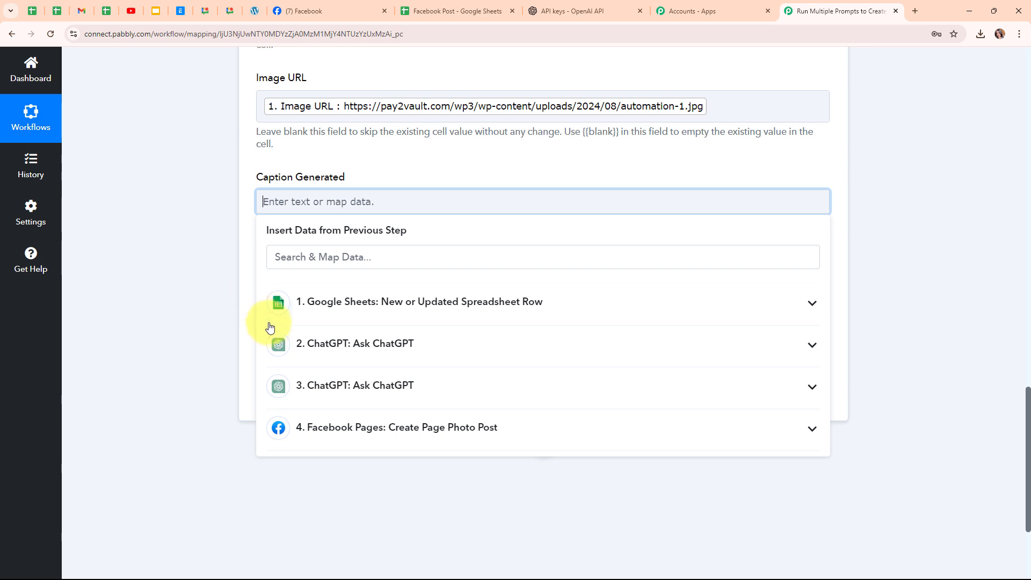
pyautogui.click(494, 353)
pyautogui.scroll(-2, 486, 440)
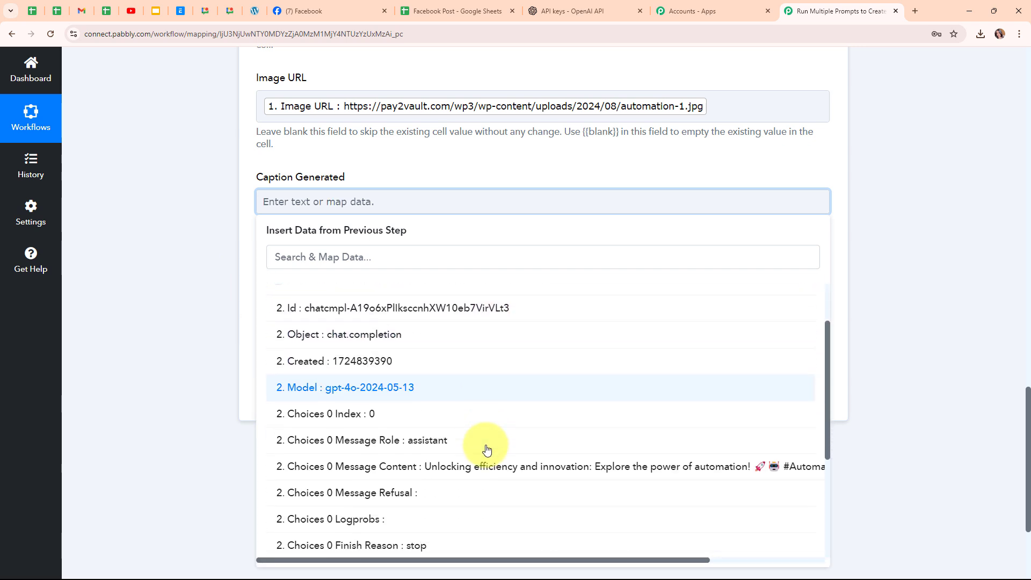
pyautogui.click(574, 439)
pyautogui.click(192, 279)
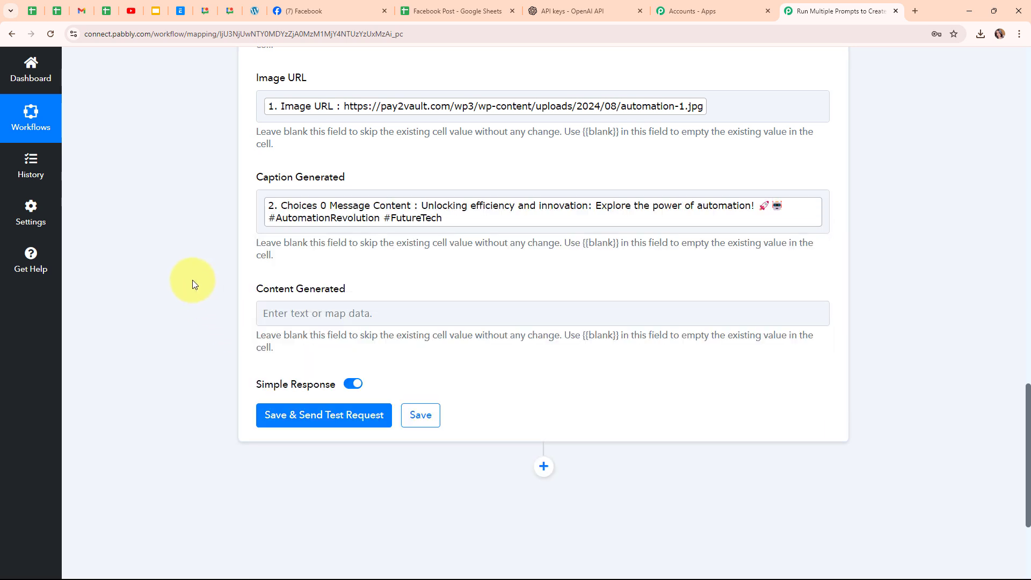
# Map the Update Row action's Content Generated to Choices 0 Message Content from the step 3 ChatGPT response.
pyautogui.click(284, 317)
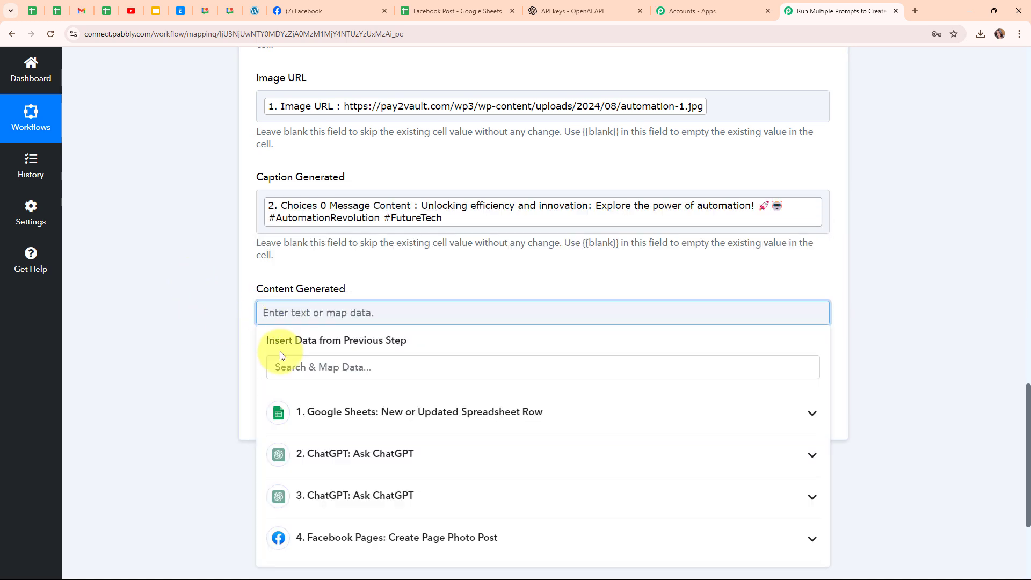
pyautogui.scroll(-1, 435, 391)
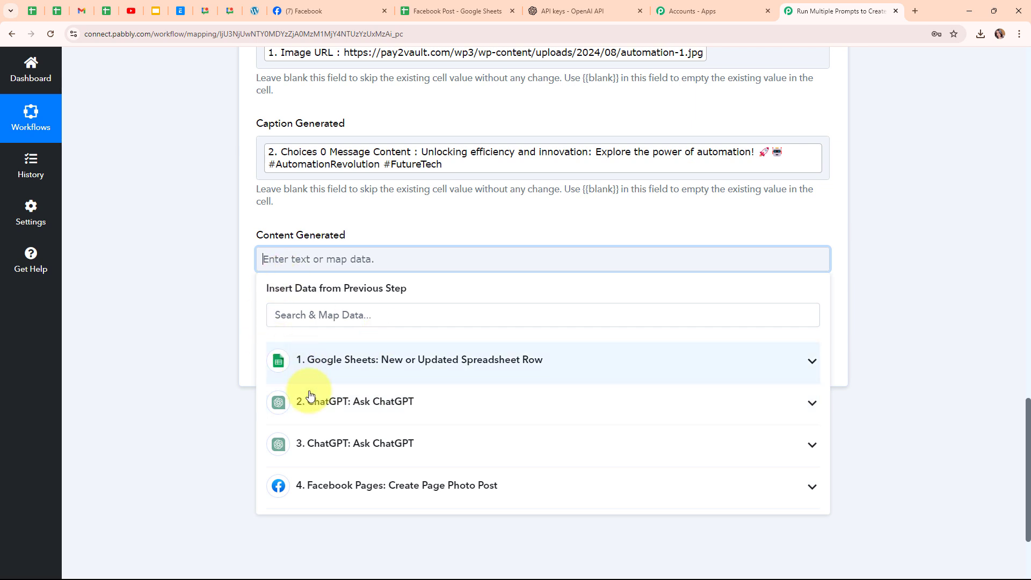
pyautogui.click(394, 453)
pyautogui.scroll(-4, 472, 444)
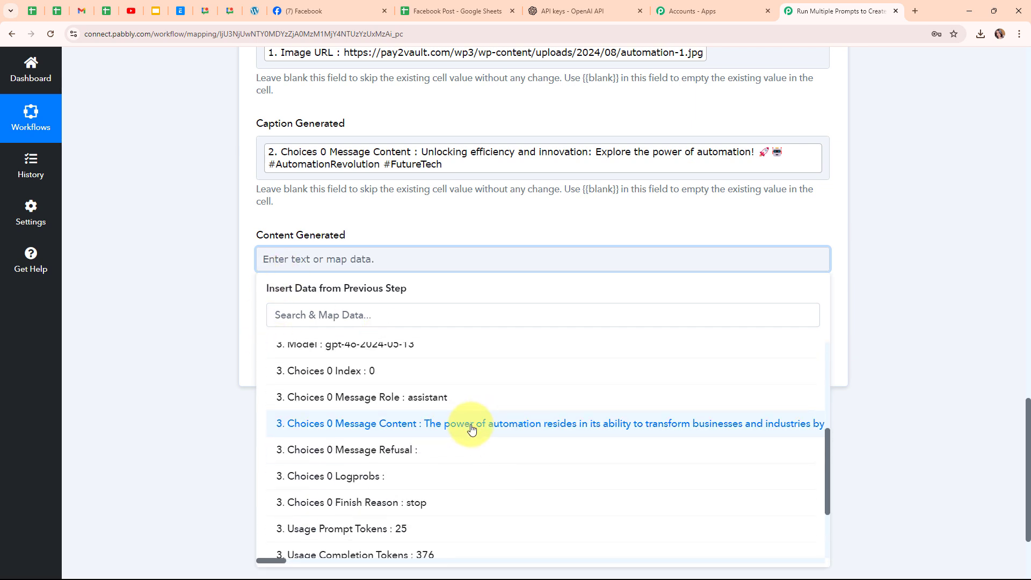
pyautogui.click(472, 430)
pyautogui.click(176, 295)
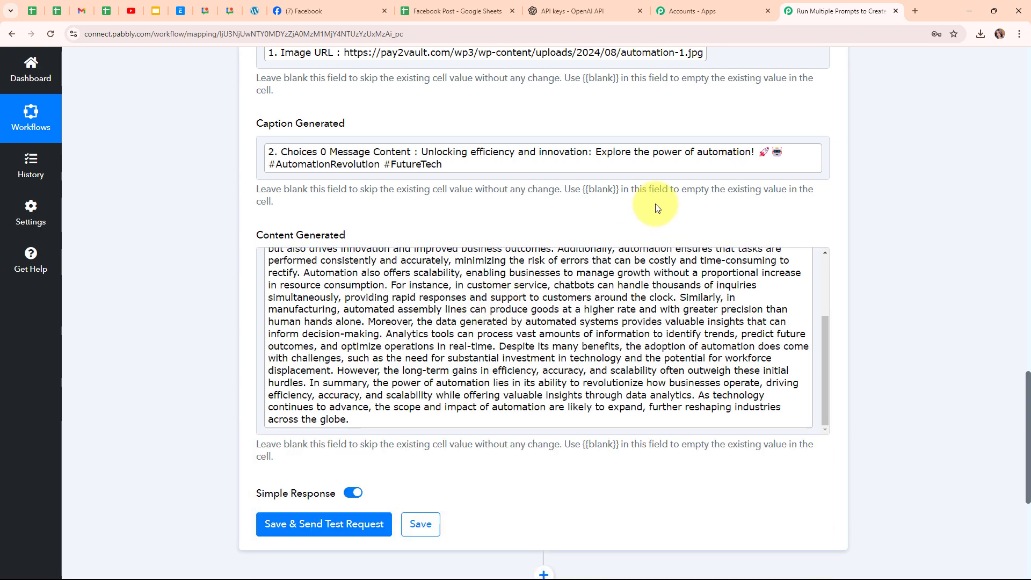
# Save the Google Sheets Update Row action with a test request, review the response and collapse the step.
pyautogui.scroll(2, 737, 204)
pyautogui.scroll(-3, 737, 204)
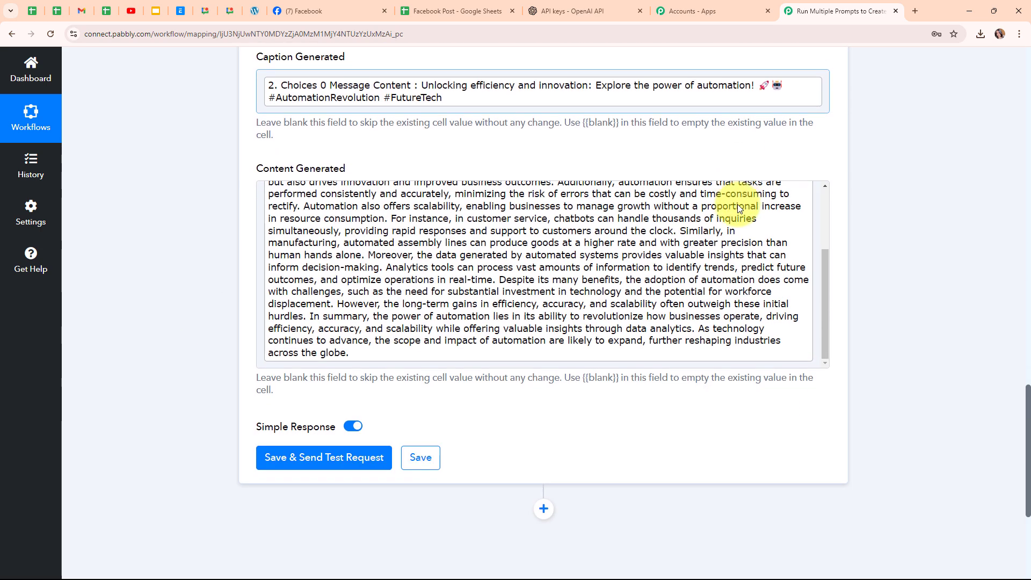
pyautogui.scroll(-2, 737, 204)
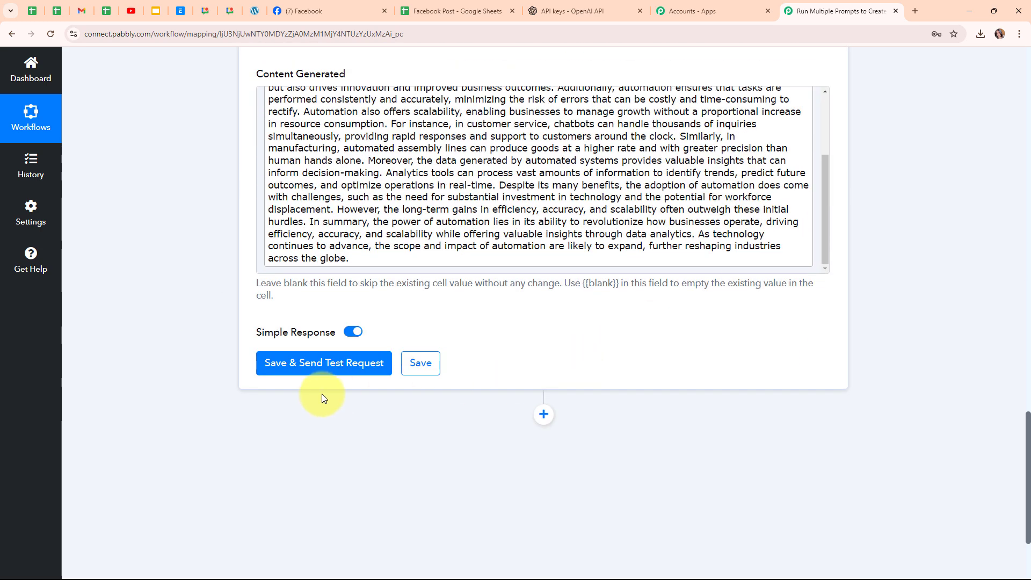
pyautogui.click(302, 364)
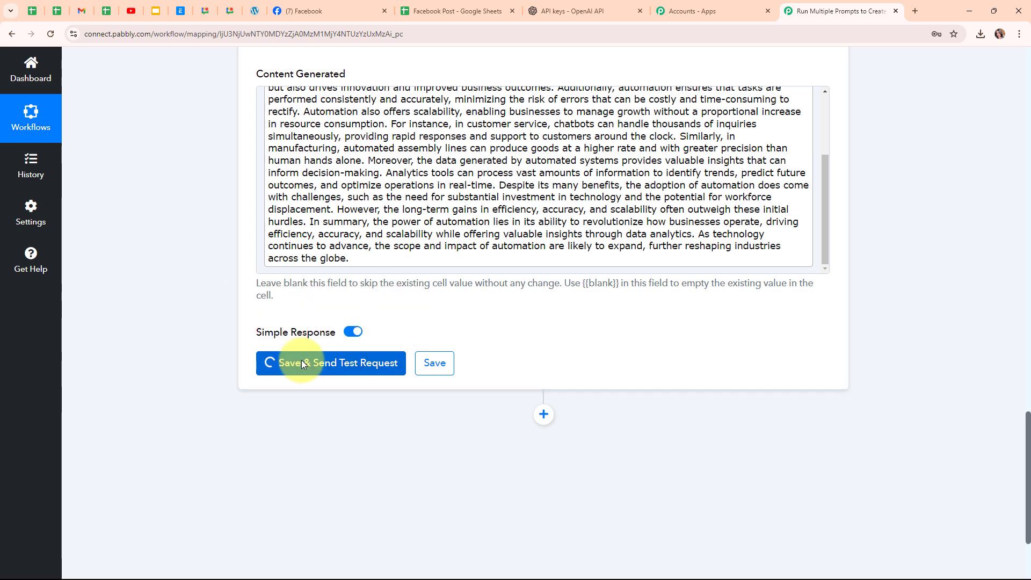
pyautogui.scroll(-5, 743, 333)
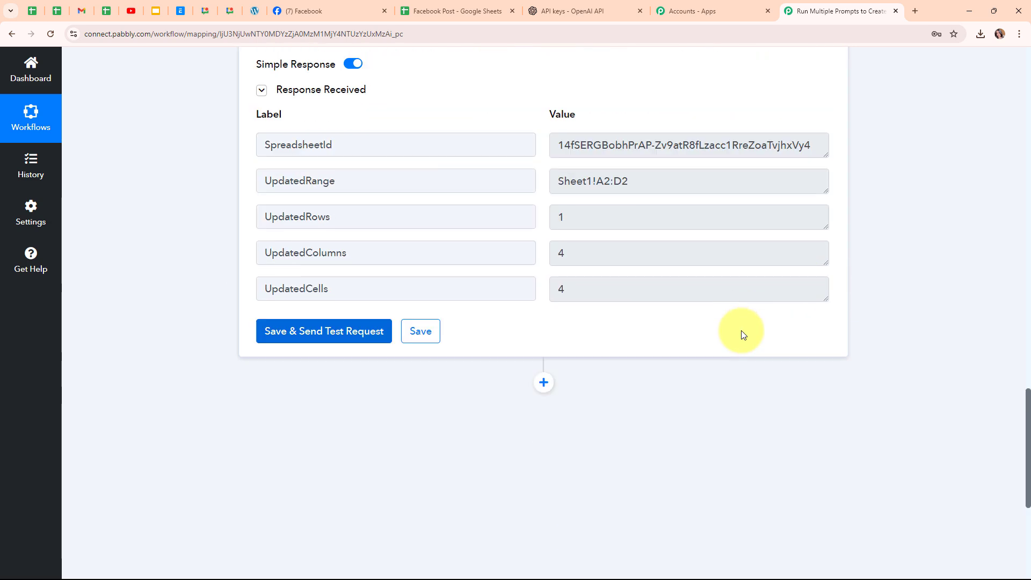
pyautogui.scroll(7, 919, 230)
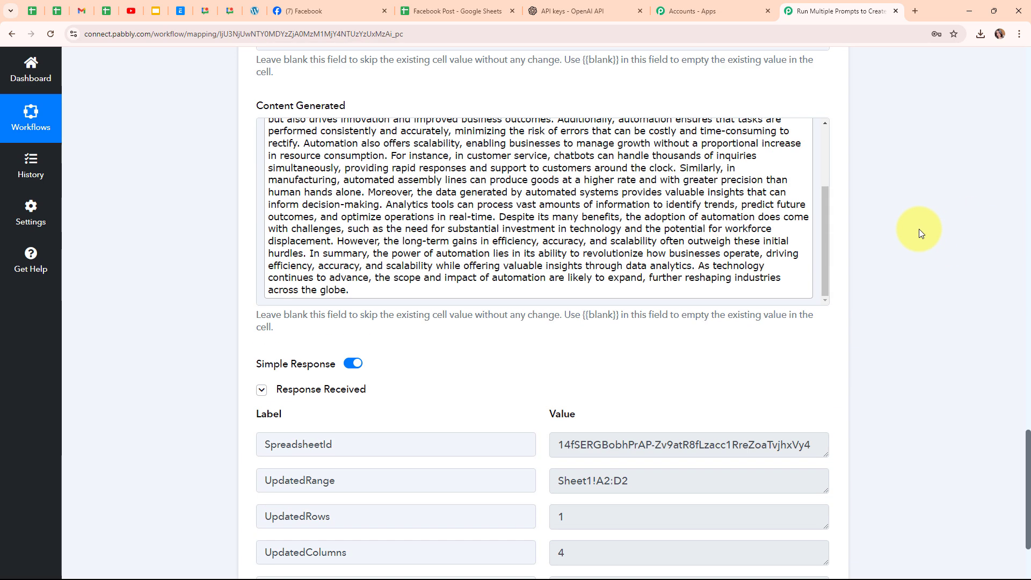
pyautogui.scroll(20, 836, 231)
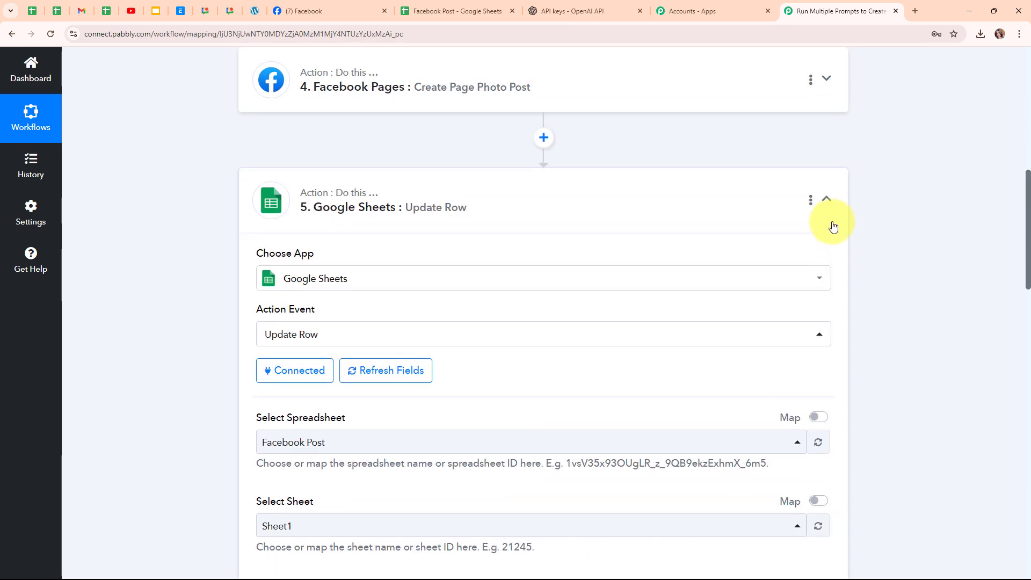
pyautogui.click(827, 199)
pyautogui.scroll(9, 817, 217)
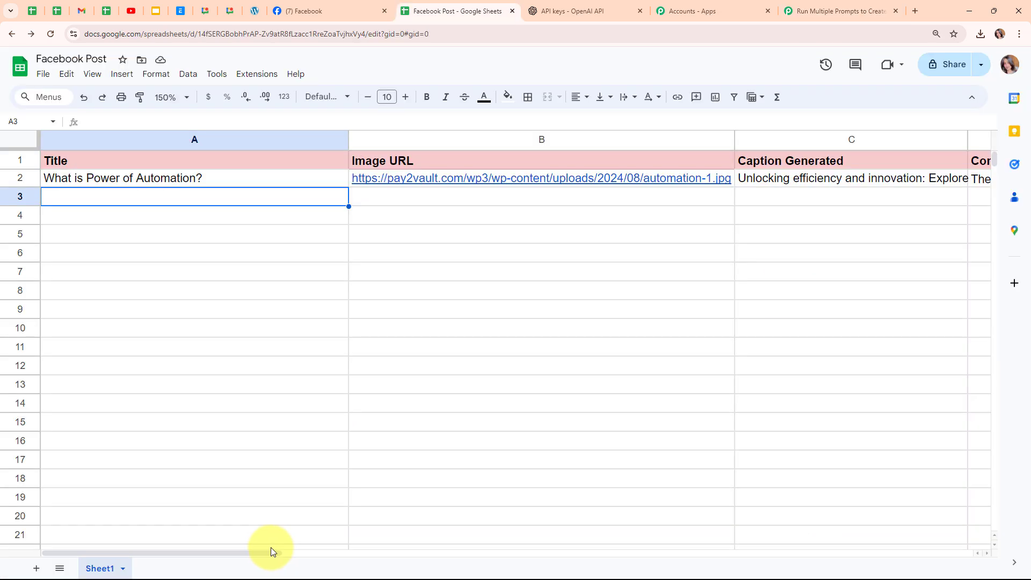
# Check row 2's Caption Generated and Content Generated cells in the Facebook Post spreadsheet, and return to the Pabbly Connect workflow overview.
pyautogui.moveTo(266, 552); pyautogui.dragTo(434, 558)
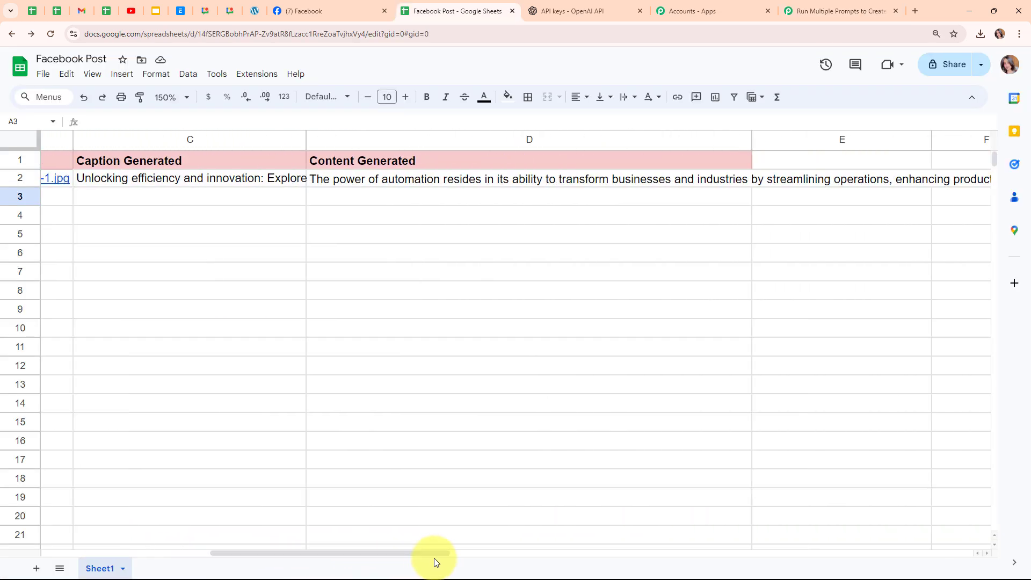
pyautogui.click(204, 177)
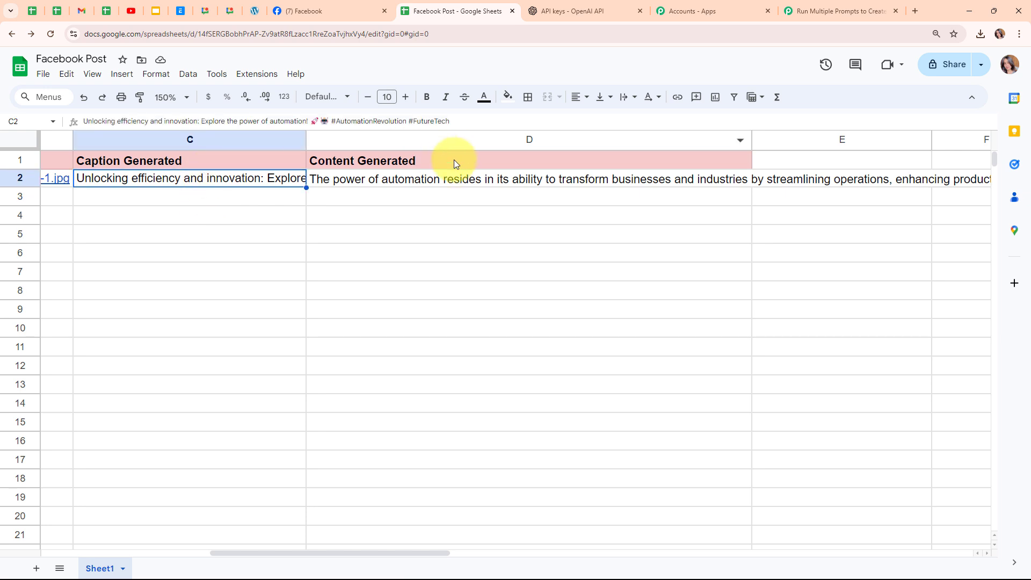
pyautogui.click(476, 180)
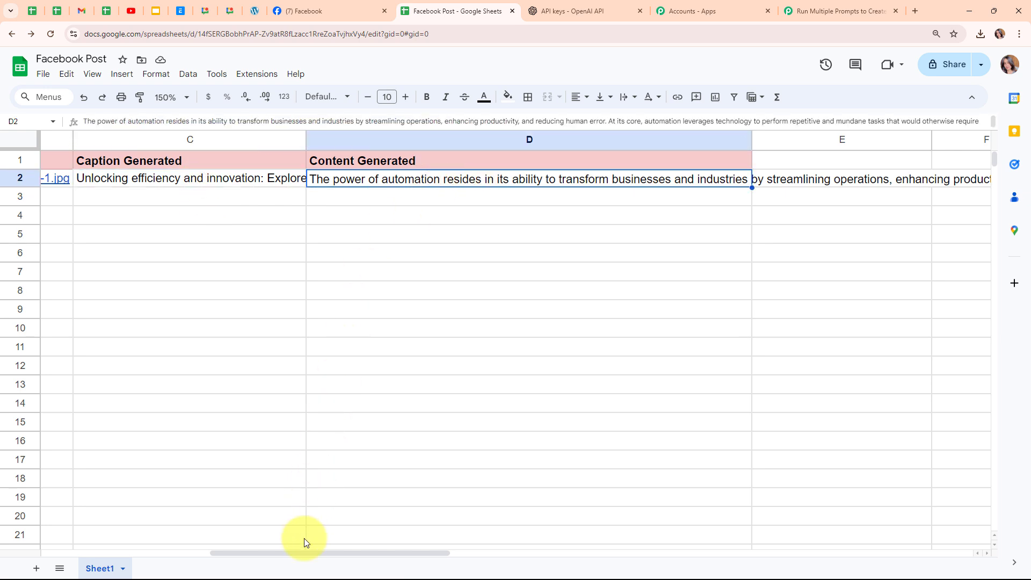
pyautogui.moveTo(302, 552); pyautogui.dragTo(88, 551)
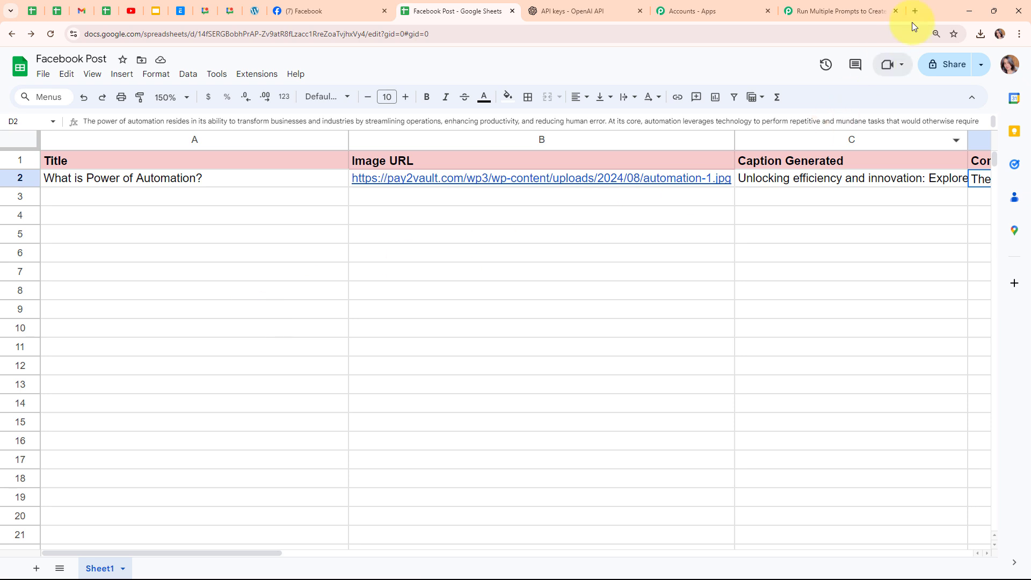
pyautogui.click(875, 11)
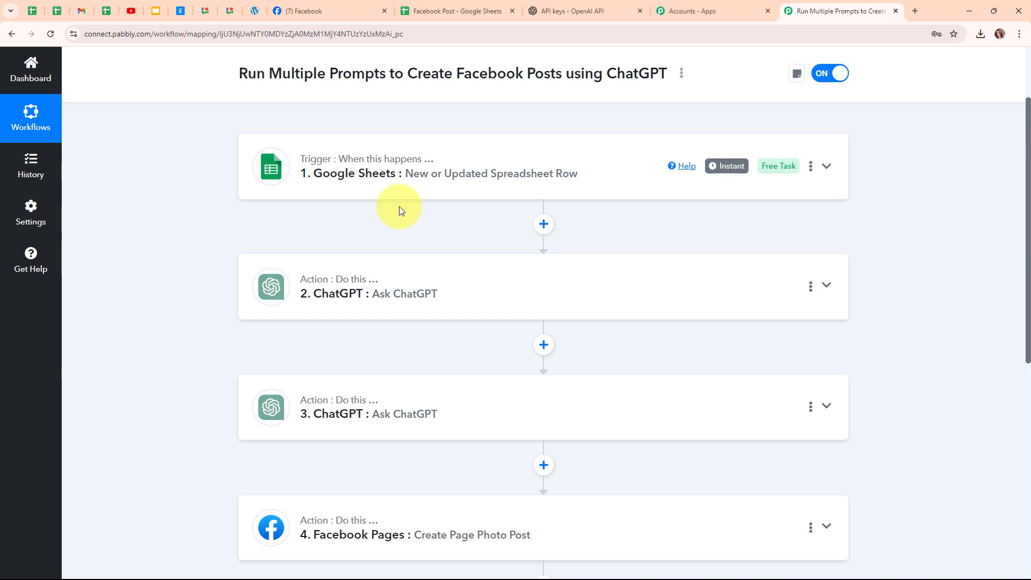
pyautogui.scroll(2, 399, 206)
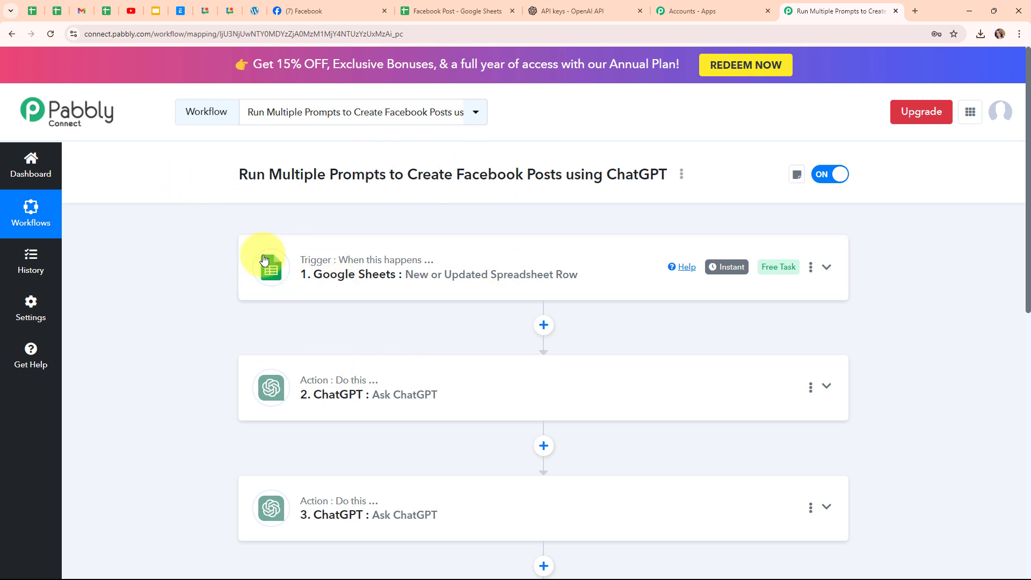
pyautogui.click(461, 7)
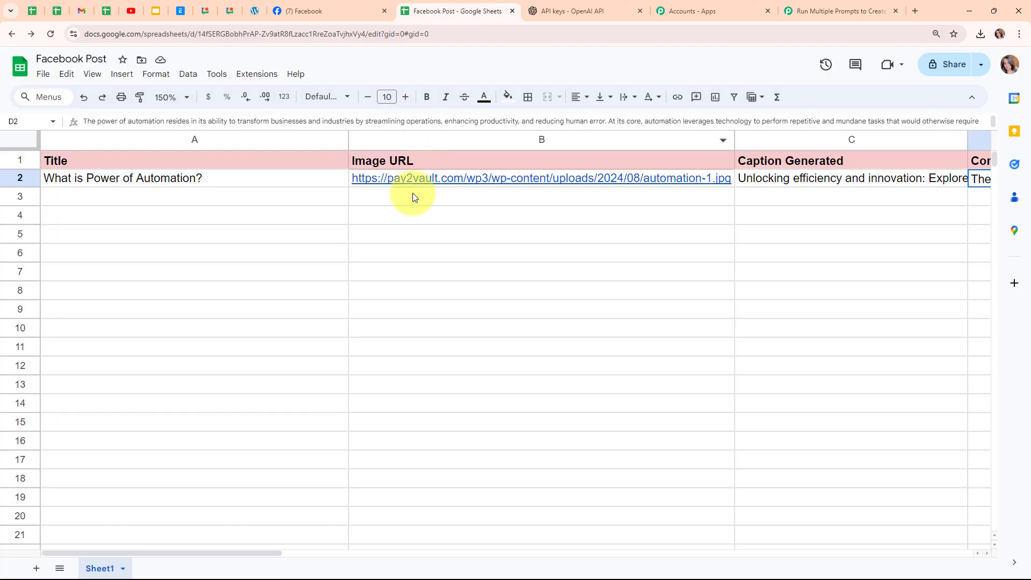
pyautogui.doubleClick(139, 201)
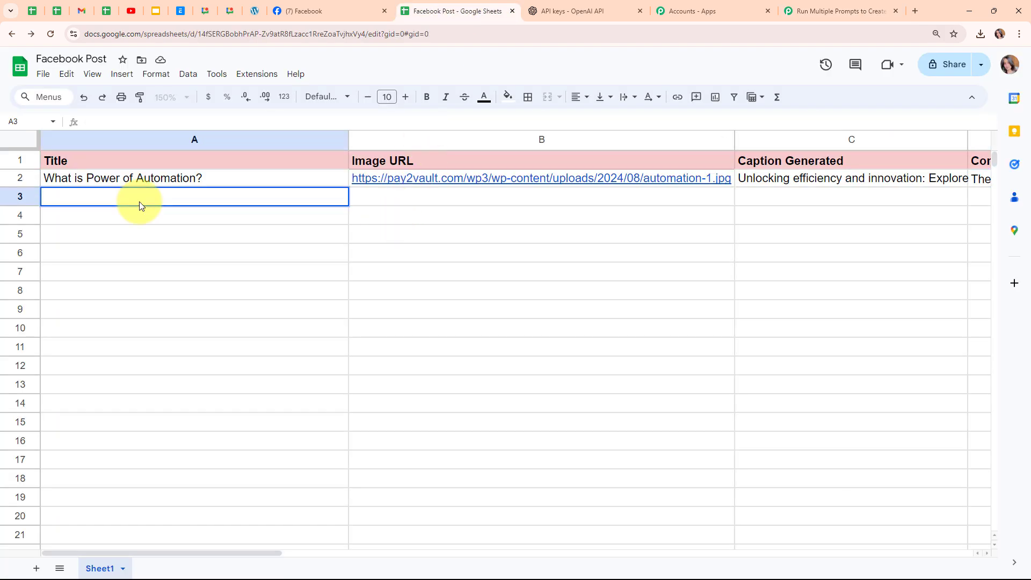
pyautogui.write('Autom')
pyautogui.write('ate your Repetitive tasks.')
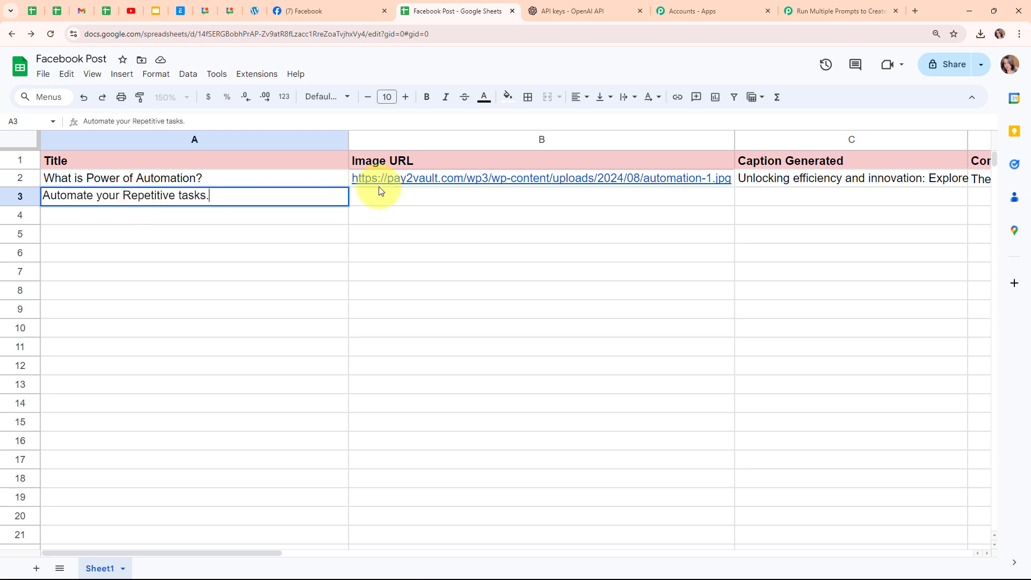
pyautogui.click(410, 196)
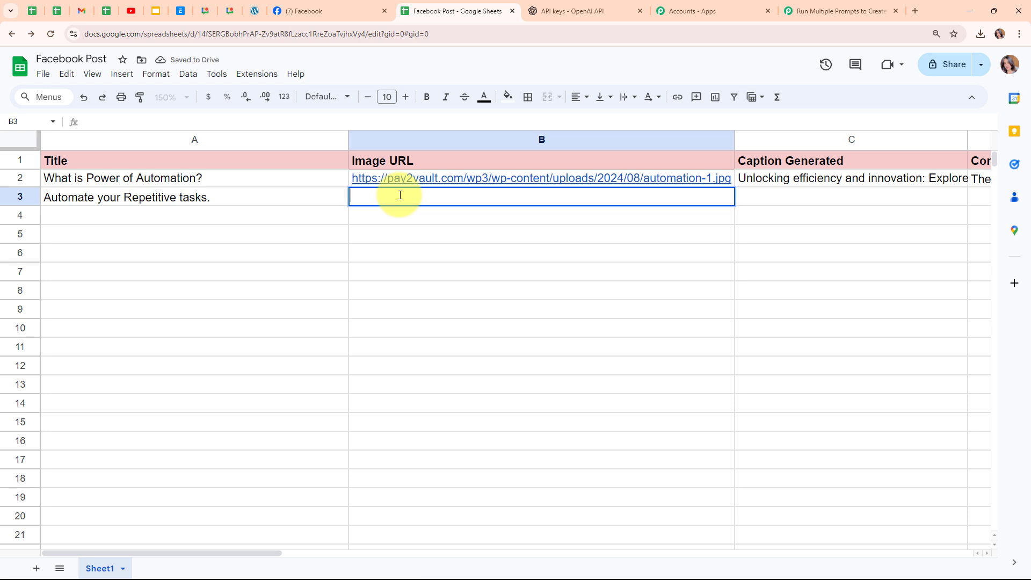
pyautogui.hotkey('ctrl', 'v')
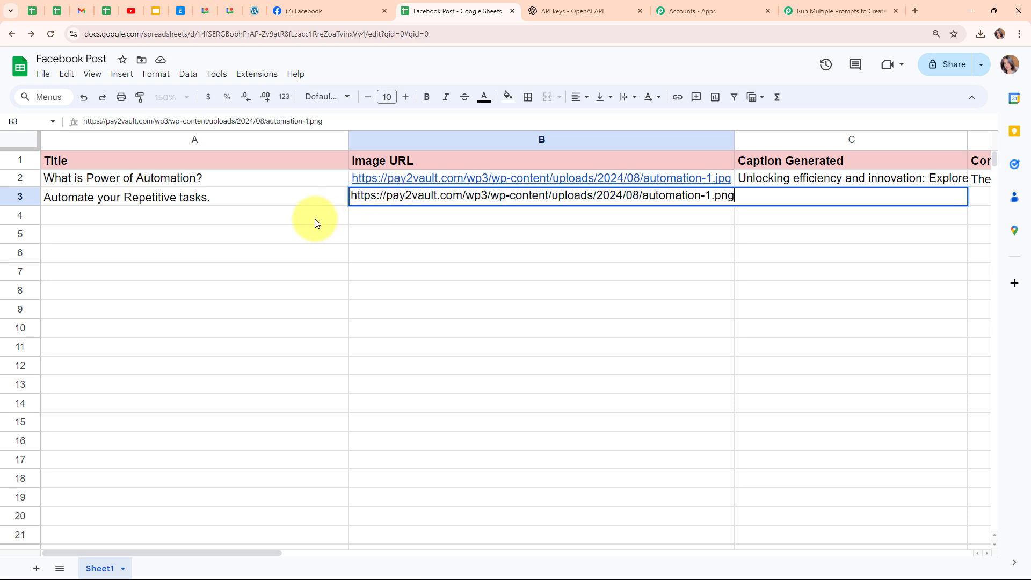
pyautogui.click(314, 218)
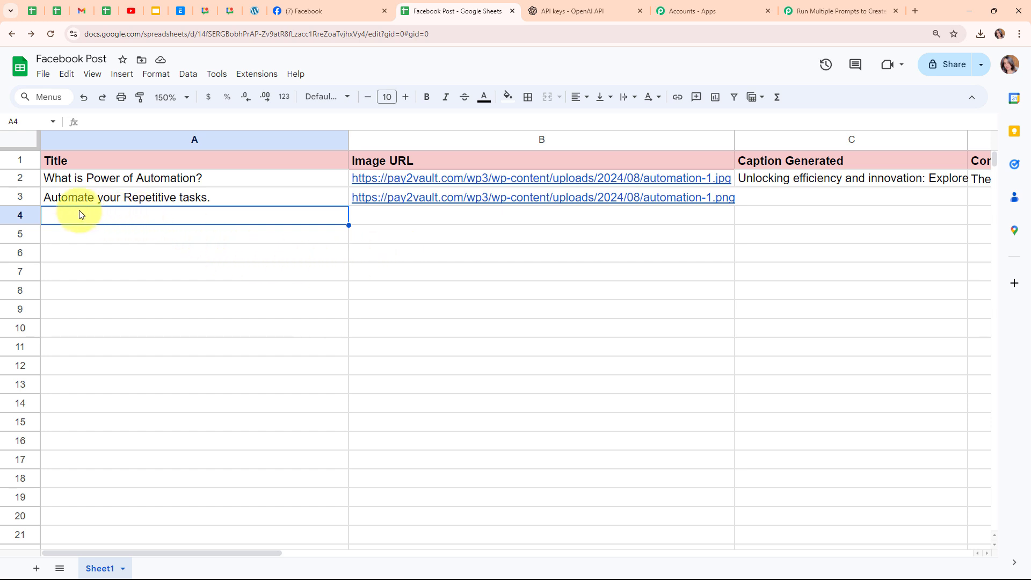
# Reload the Pabbly Connect Facebook page and examine the newest post's caption, full content and image.
pyautogui.click(305, 11)
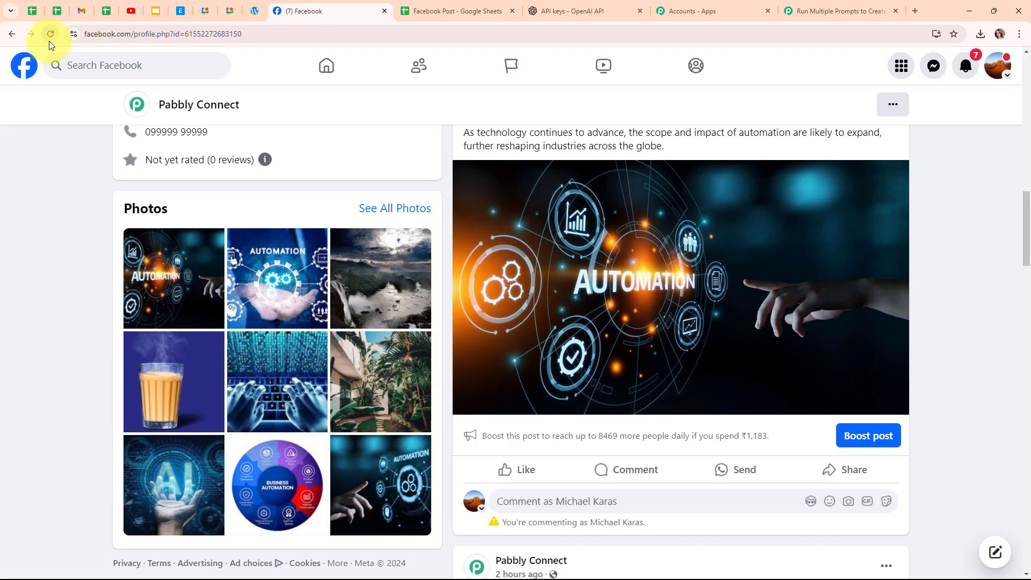
pyautogui.click(49, 41)
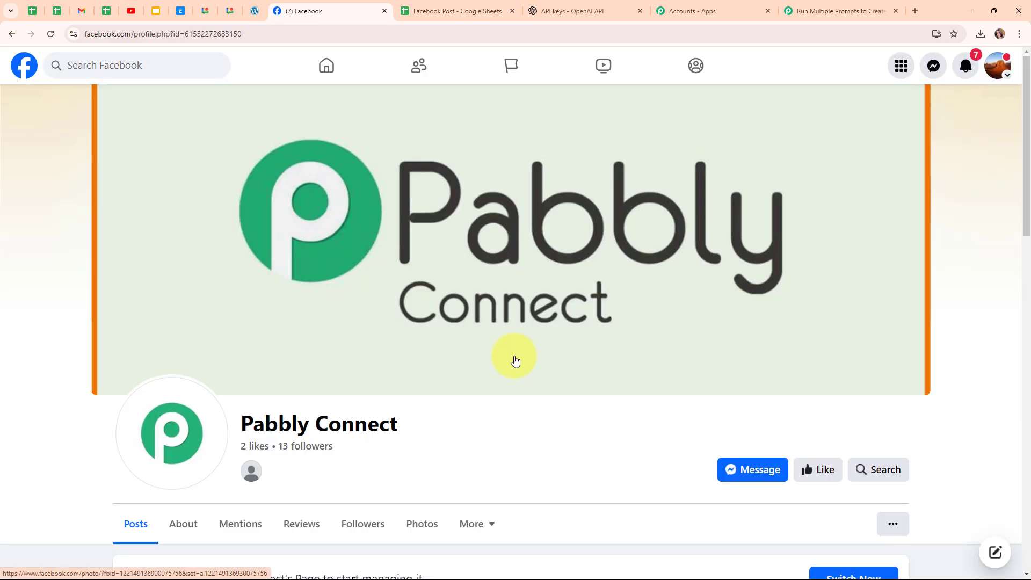
pyautogui.scroll(-7, 516, 354)
pyautogui.scroll(-1, 519, 349)
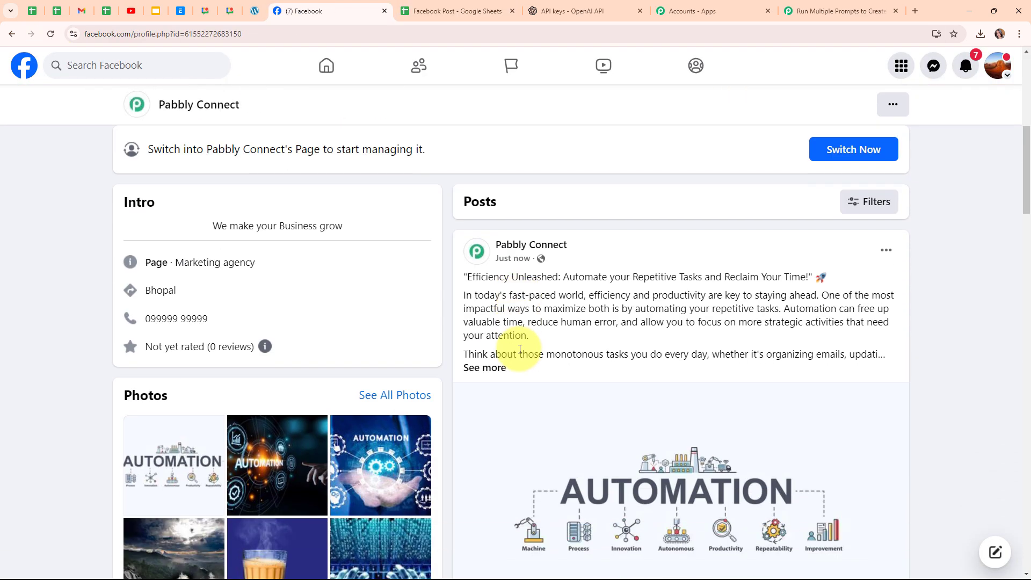
pyautogui.click(485, 368)
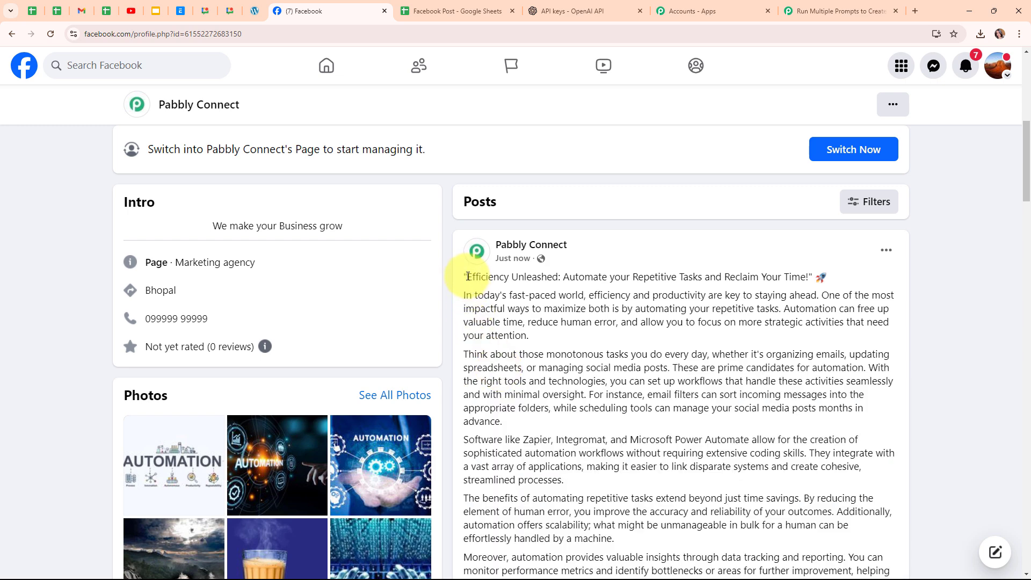
pyautogui.moveTo(468, 276); pyautogui.dragTo(848, 272)
pyautogui.click(848, 272)
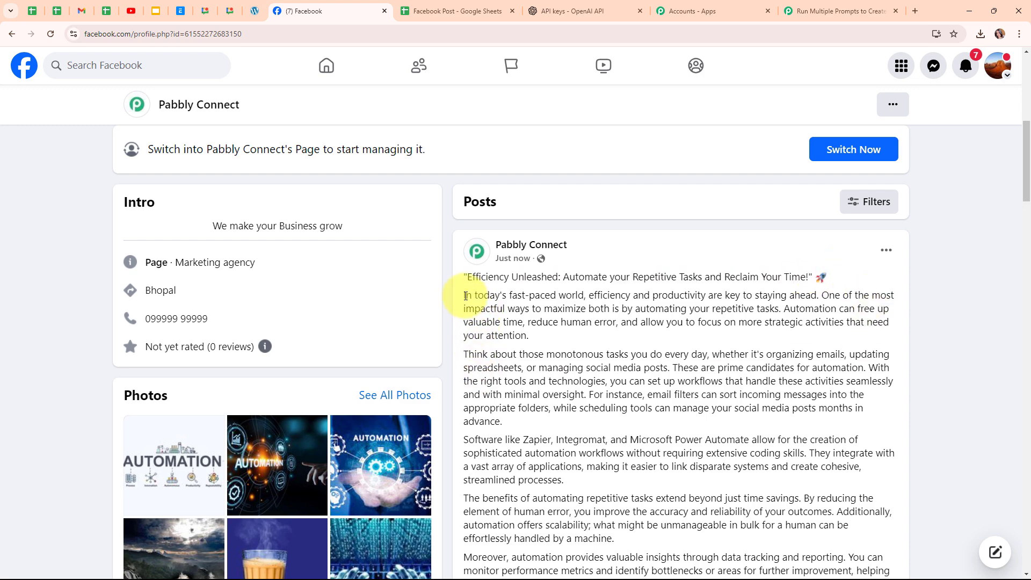
pyautogui.moveTo(464, 295); pyautogui.dragTo(616, 571)
pyautogui.scroll(-5, 601, 462)
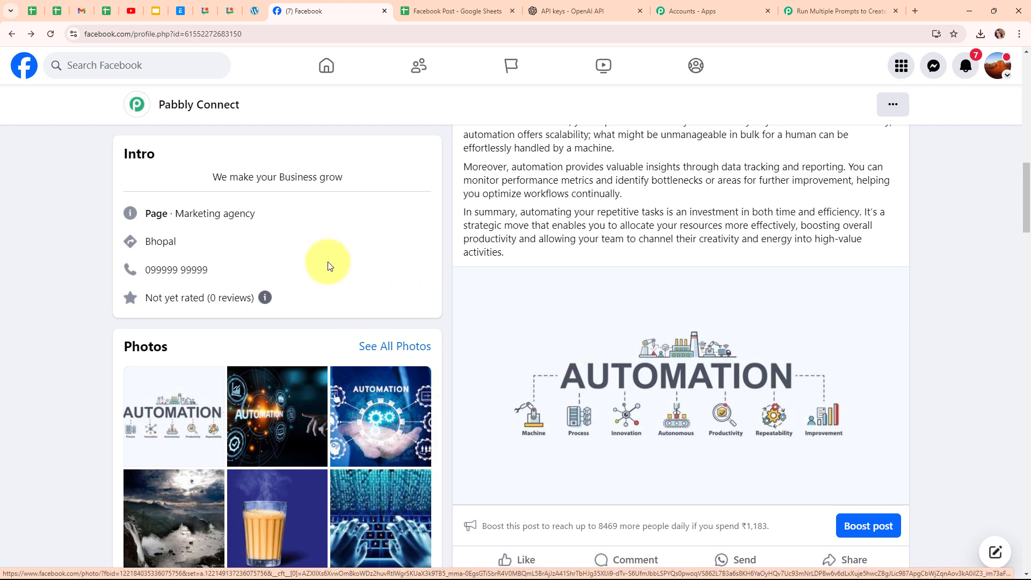
# Check row 3's Caption Generated and Content Generated cells in the Facebook Post spreadsheet.
pyautogui.click(479, 14)
pyautogui.moveTo(220, 552); pyautogui.dragTo(398, 572)
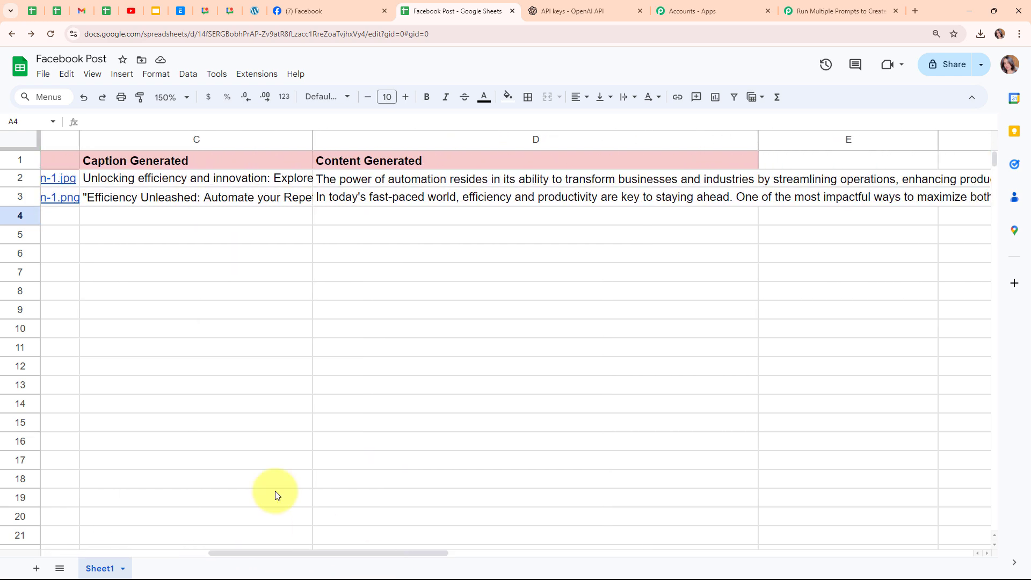
pyautogui.click(180, 198)
pyautogui.click(423, 197)
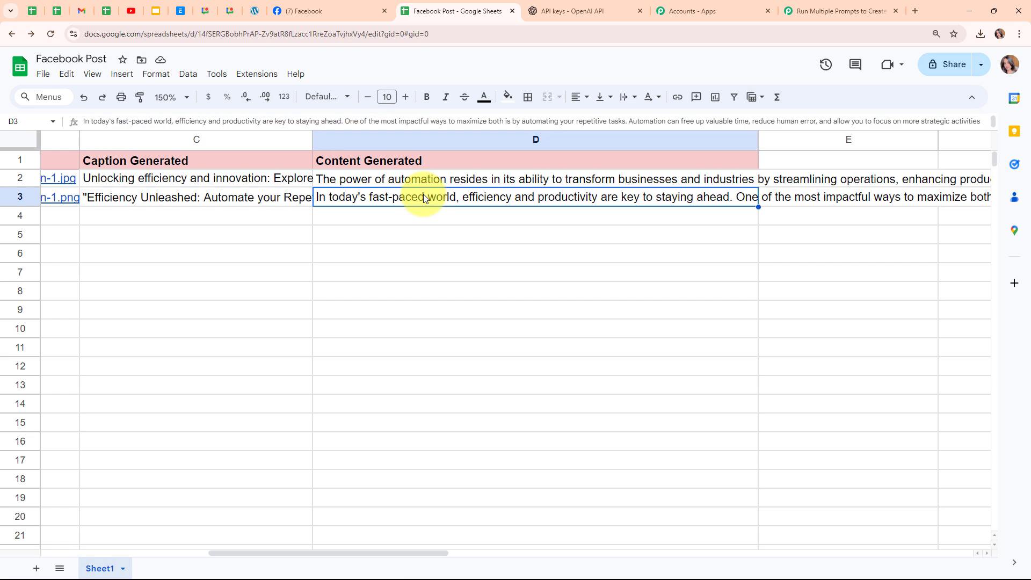
# Return to the Pabbly Connect workflow and review its sequence from the Google Sheets trigger through the ChatGPT, Facebook Pages and Update Row actions.
pyautogui.click(813, 8)
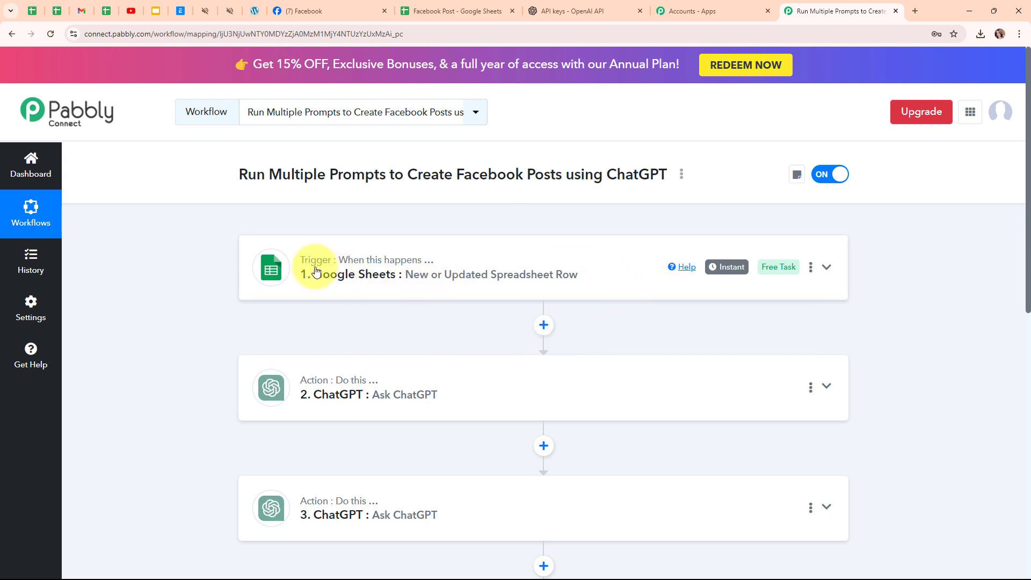
pyautogui.scroll(-3, 419, 298)
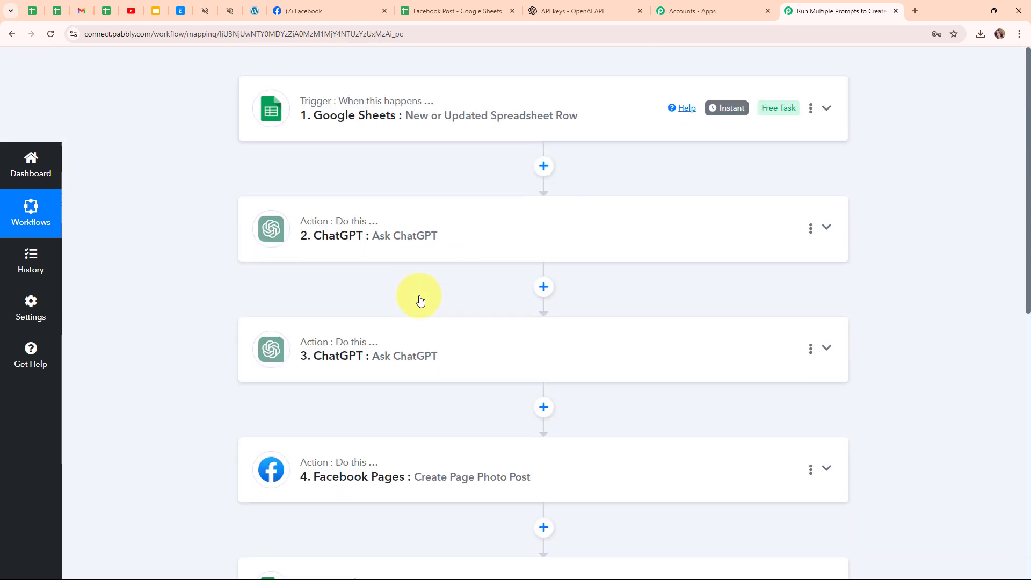
pyautogui.scroll(-3, 460, 483)
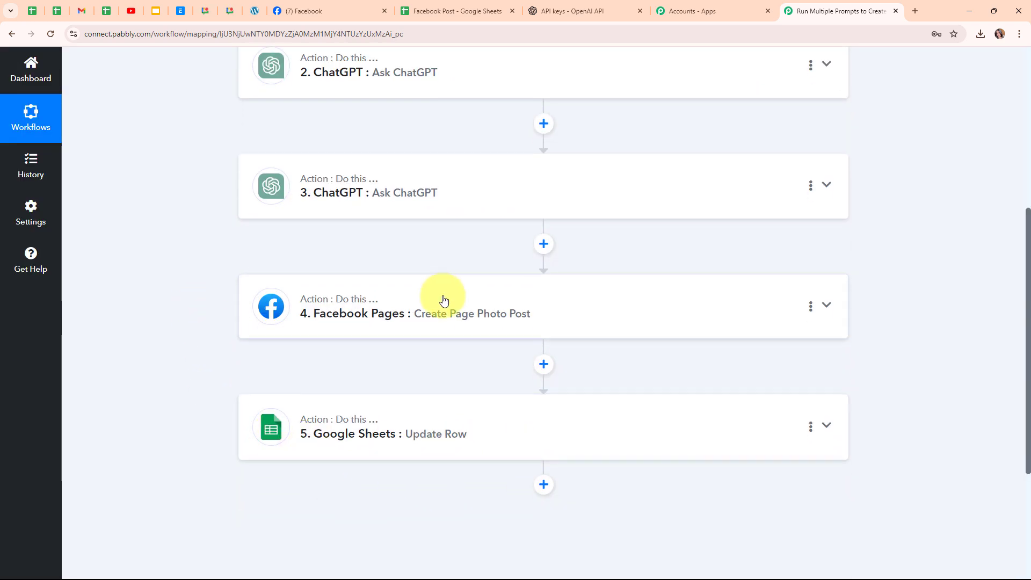
pyautogui.scroll(6, 442, 299)
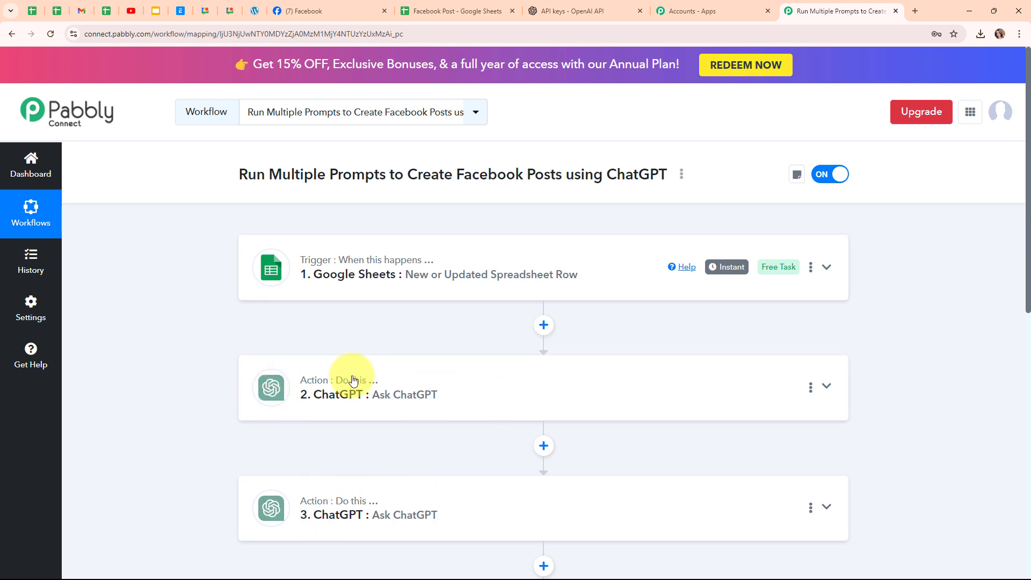
pyautogui.scroll(-3, 448, 458)
pyautogui.scroll(-2, 447, 457)
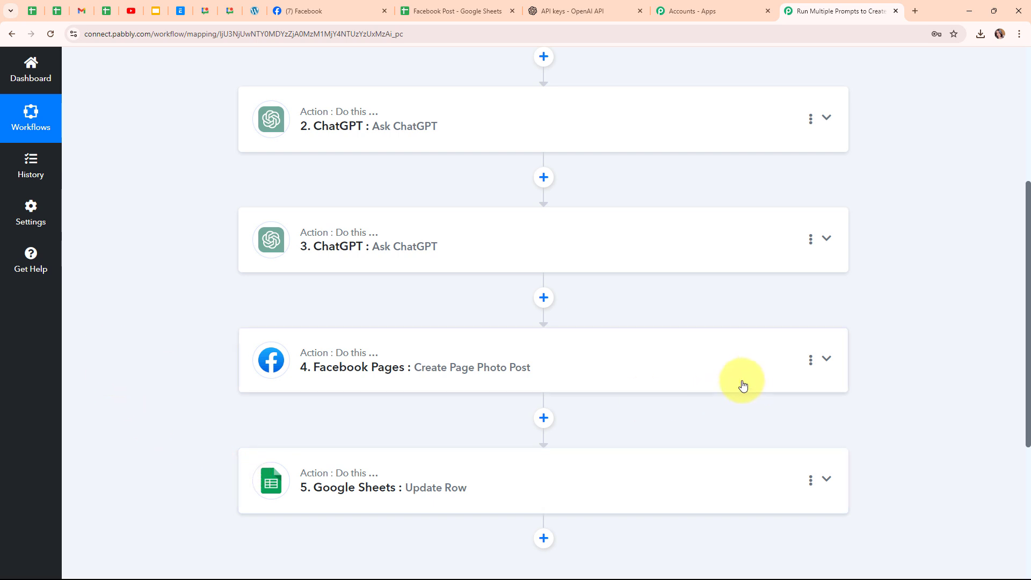
pyautogui.scroll(3, 741, 384)
pyautogui.scroll(2, 742, 384)
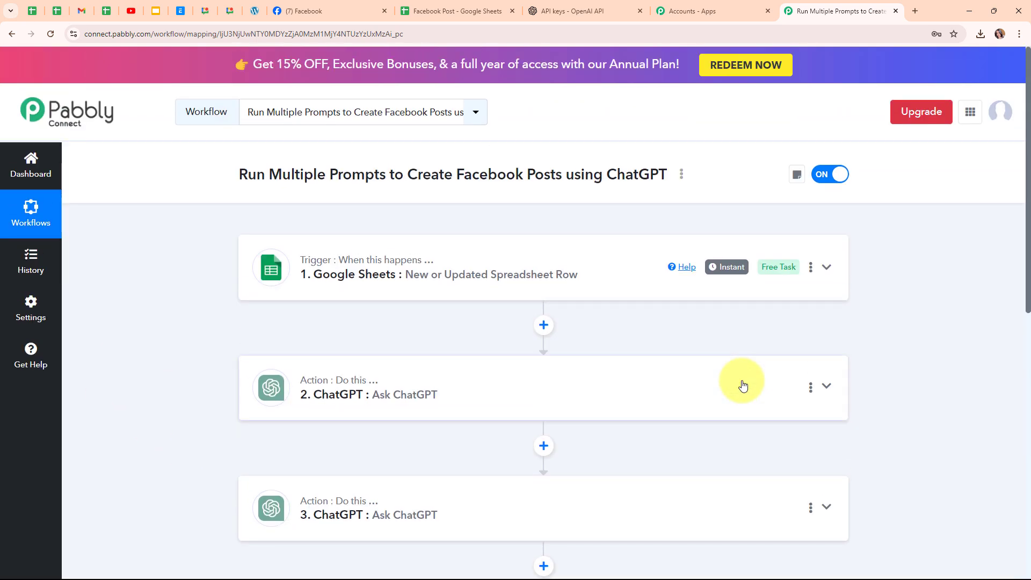